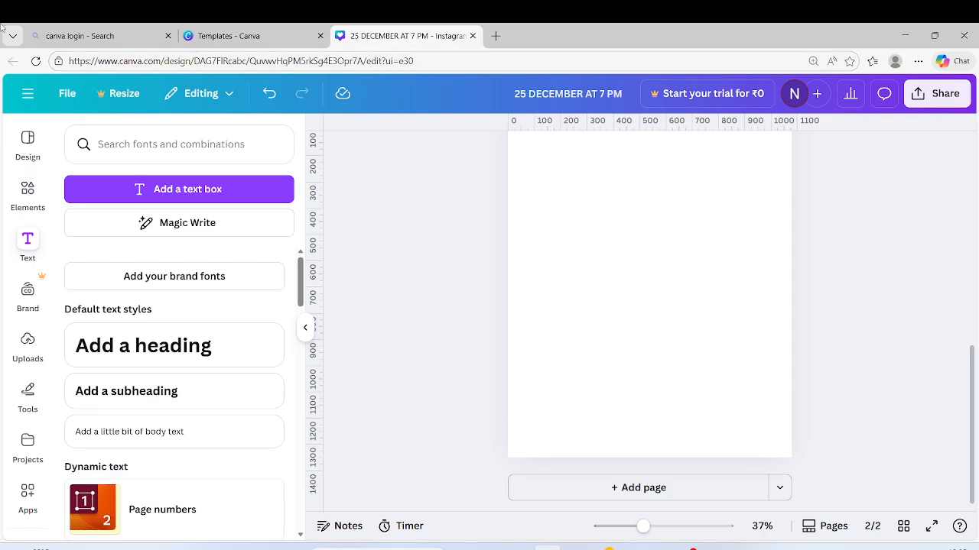
Set the background colour of the blank page 2 to solid black
scroll(654, 298, "up", 1)
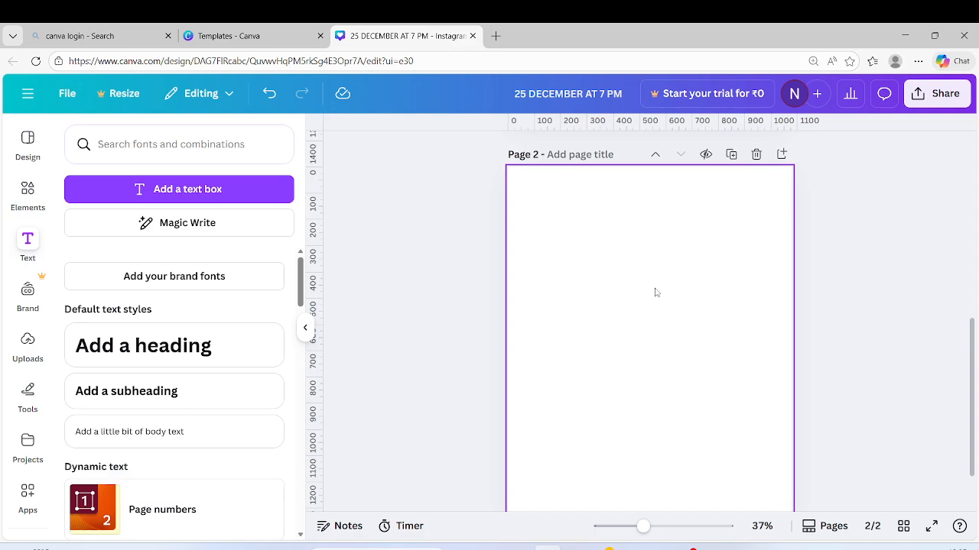
scroll(688, 275, "down", 1)
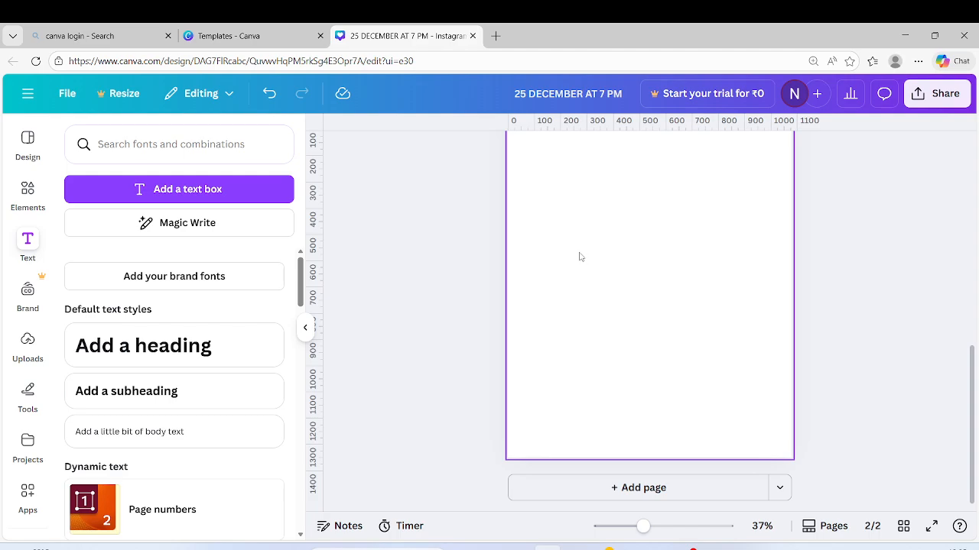
scroll(579, 257, "up", 1)
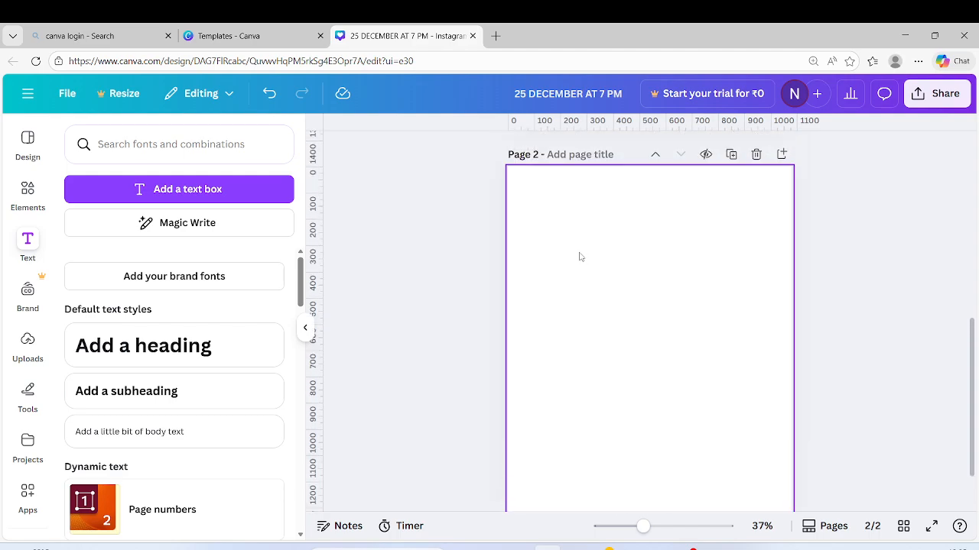
left_click(630, 256)
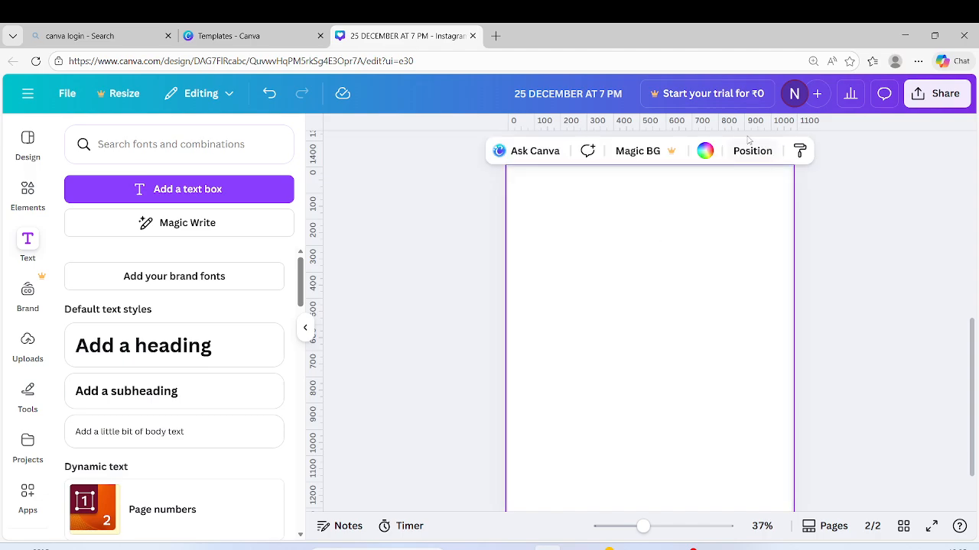
left_click(704, 151)
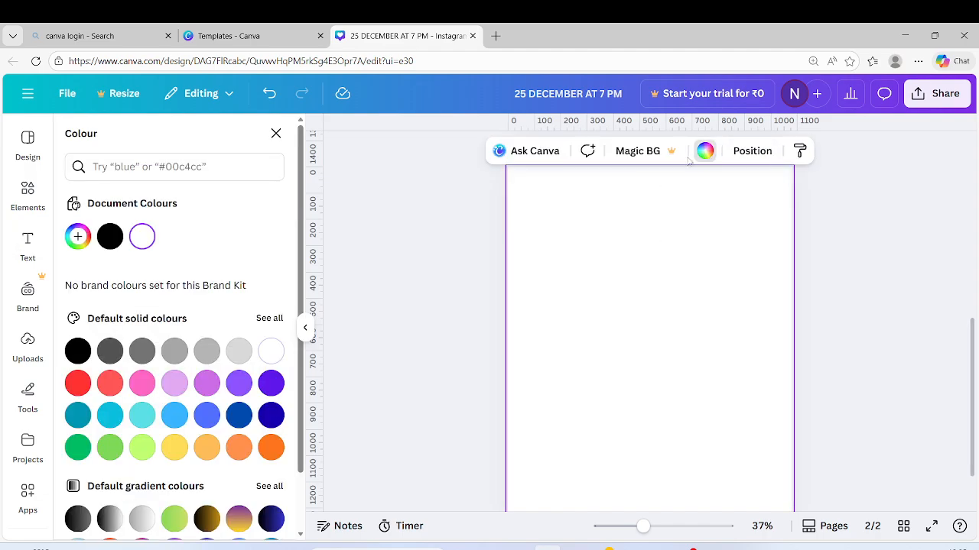
left_click(78, 351)
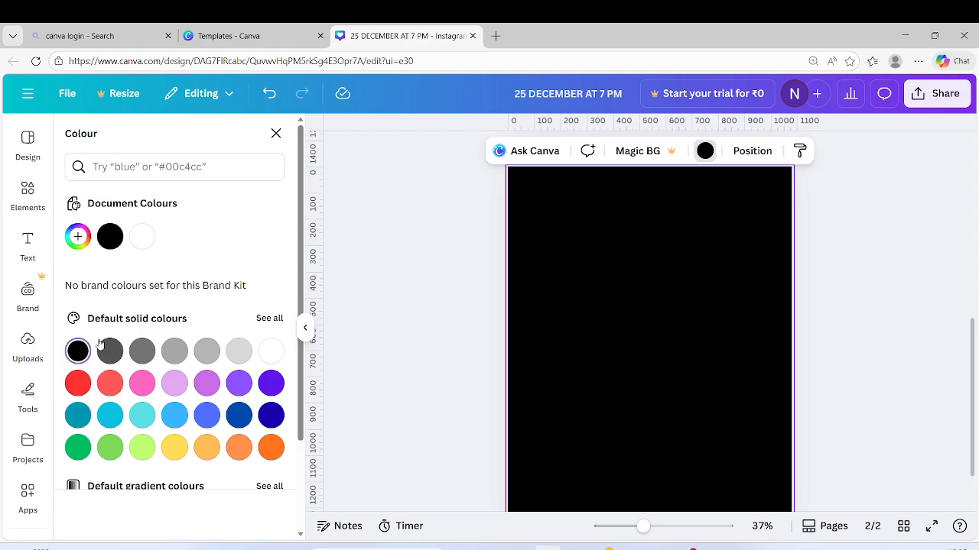
left_click(276, 134)
Search the elements library for "CHRISTMAS ELEMENT"
left_click(27, 193)
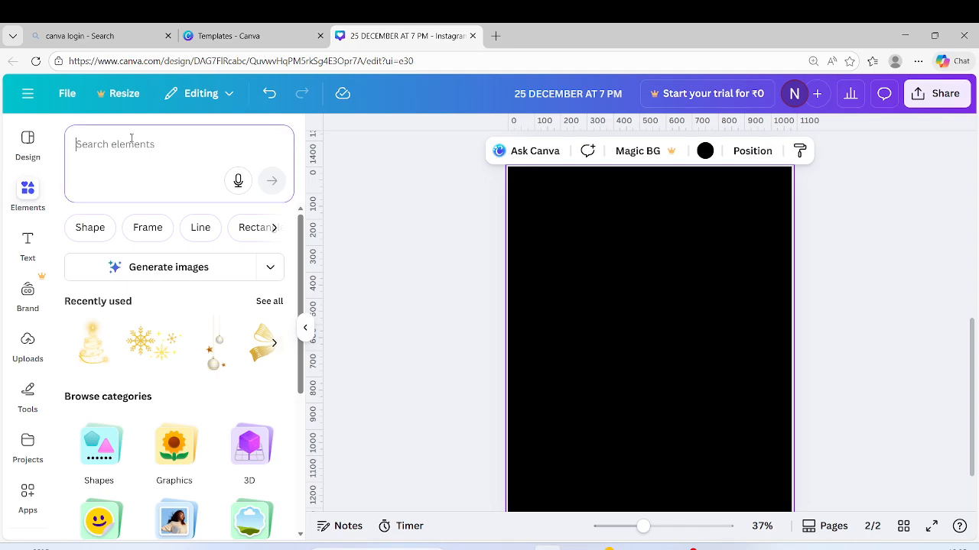
type("c")
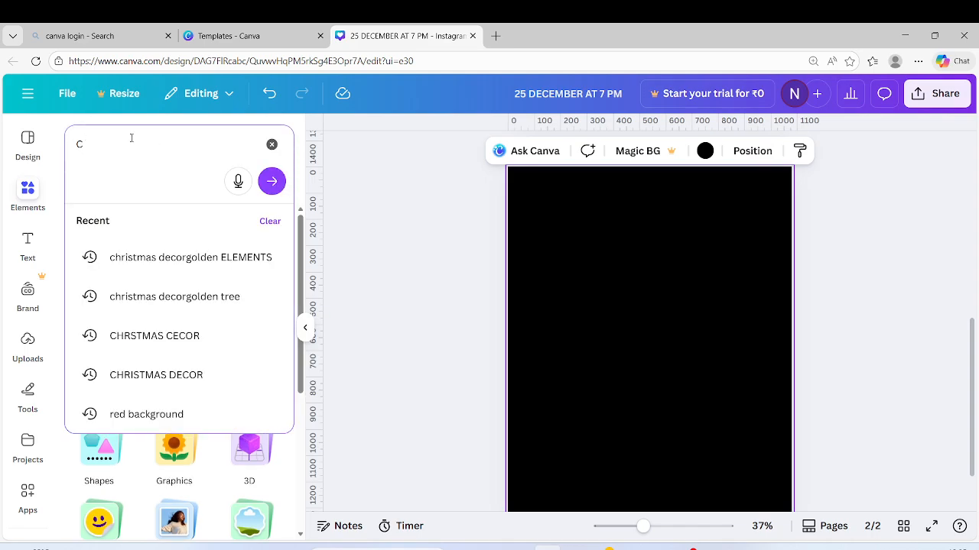
type("HRISTMA")
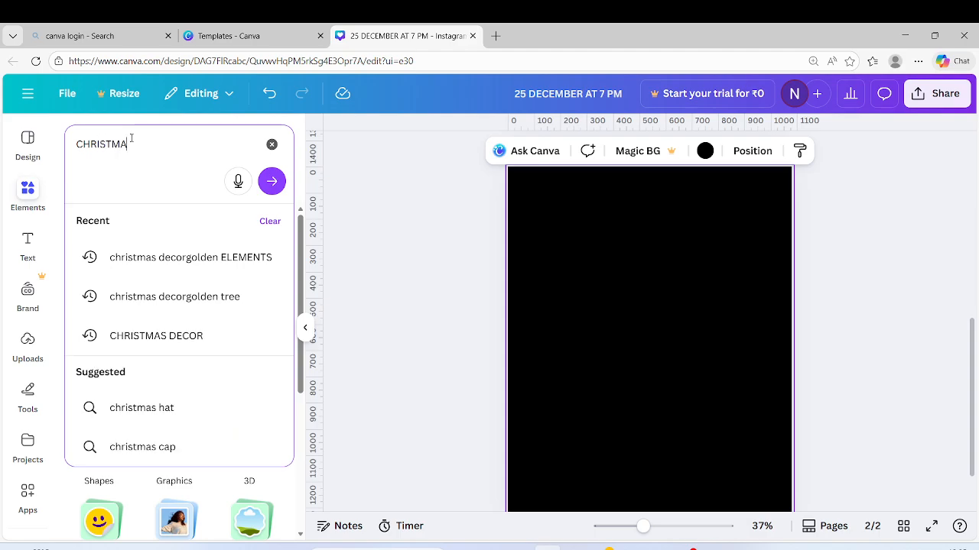
type("S ELEMENT")
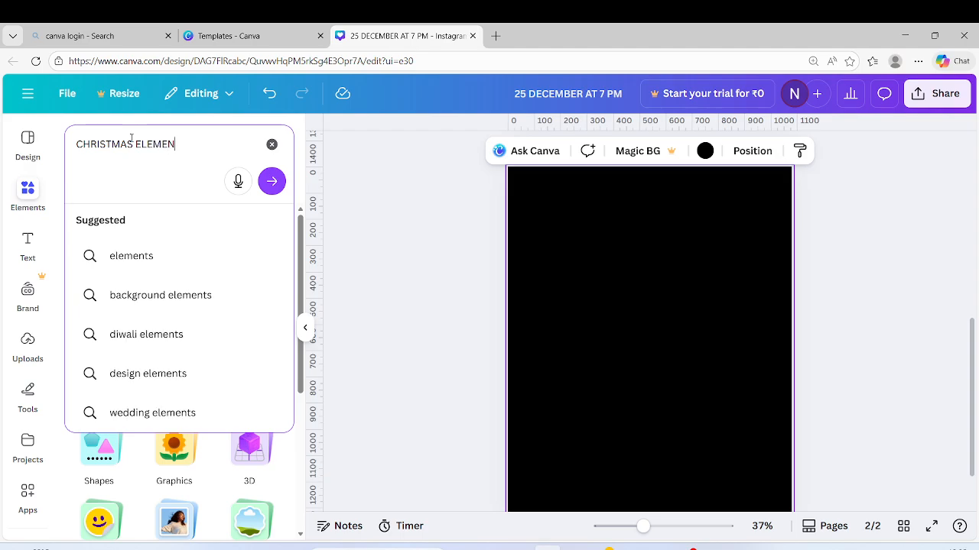
left_click(271, 182)
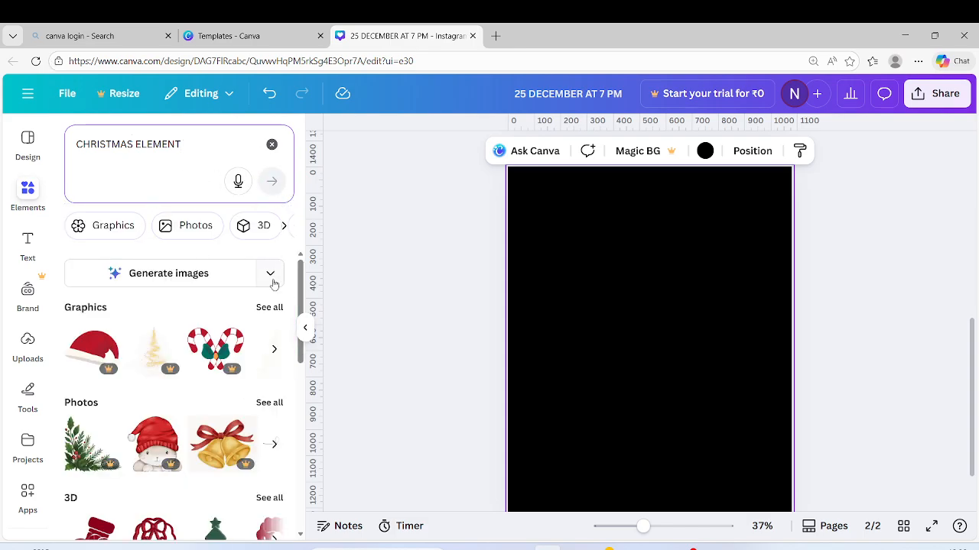
Browse the full set of graphics results for Christmas decorations suitable for the black page
left_click(269, 307)
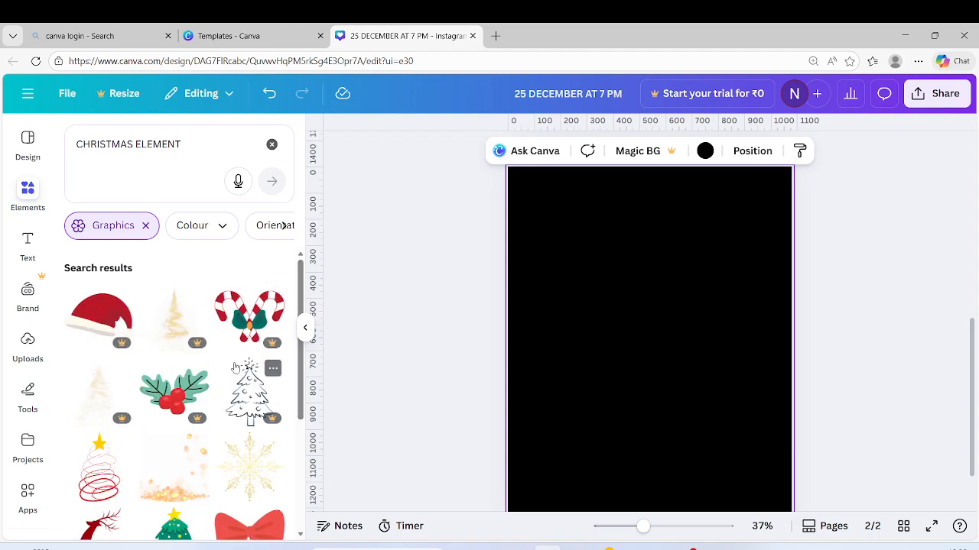
scroll(235, 367, "down", 2)
scroll(235, 367, "down", 5)
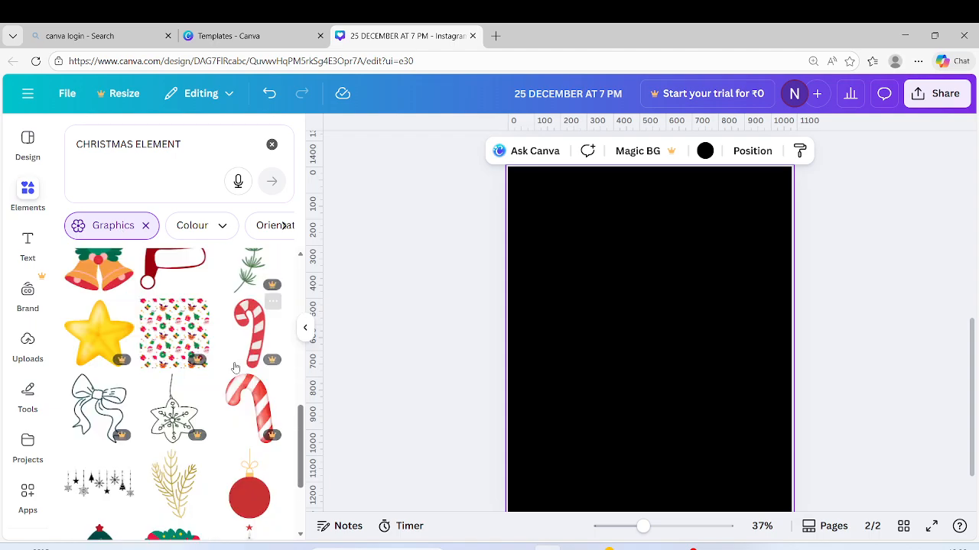
scroll(153, 357, "down", 5)
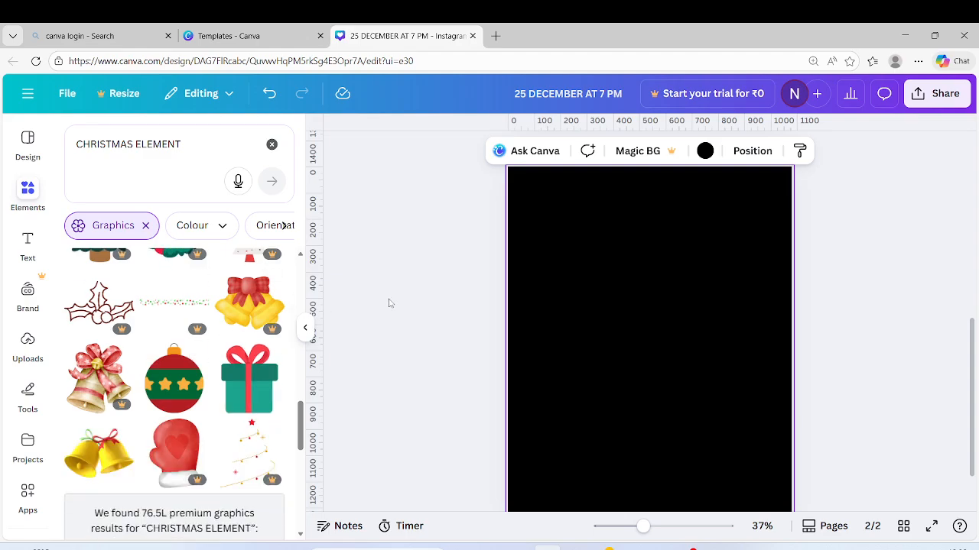
scroll(143, 331, "down", 5)
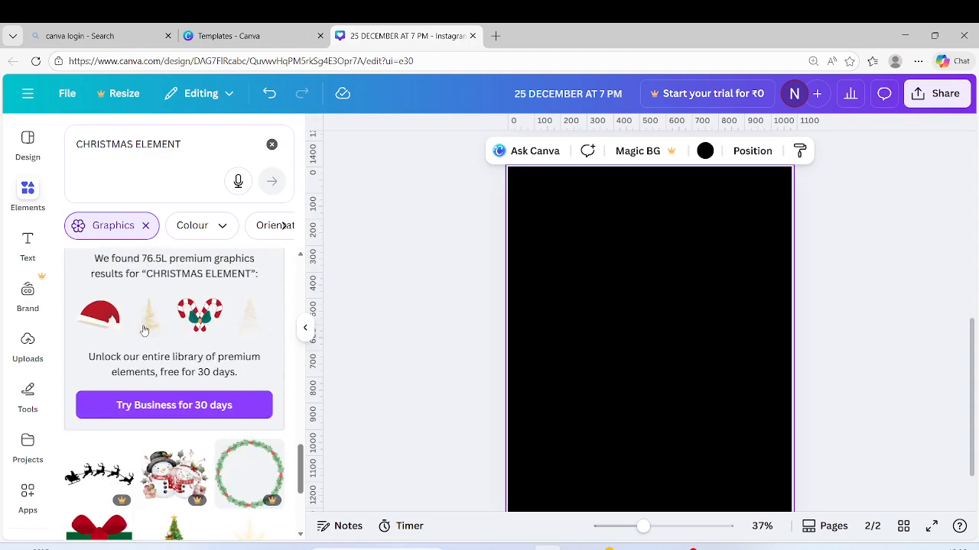
scroll(143, 330, "down", 5)
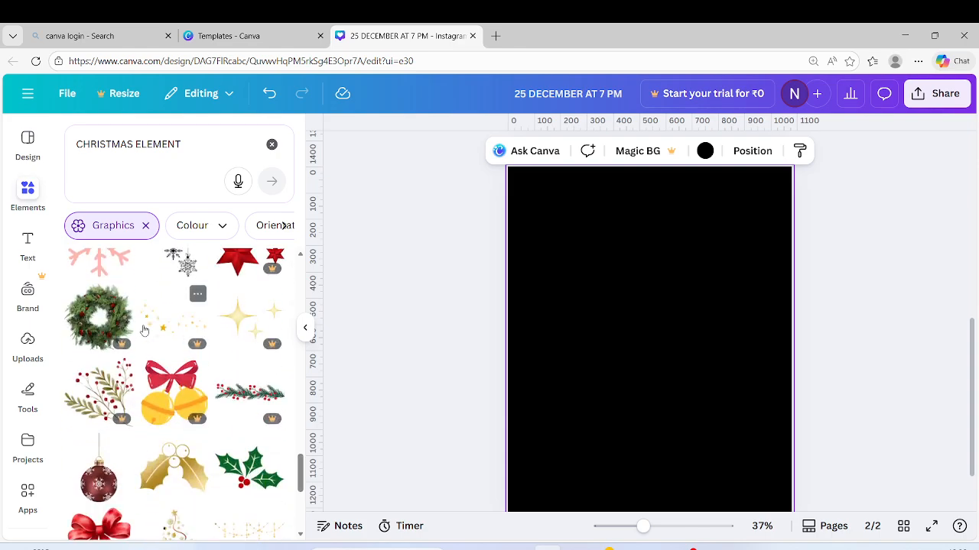
scroll(143, 330, "down", 5)
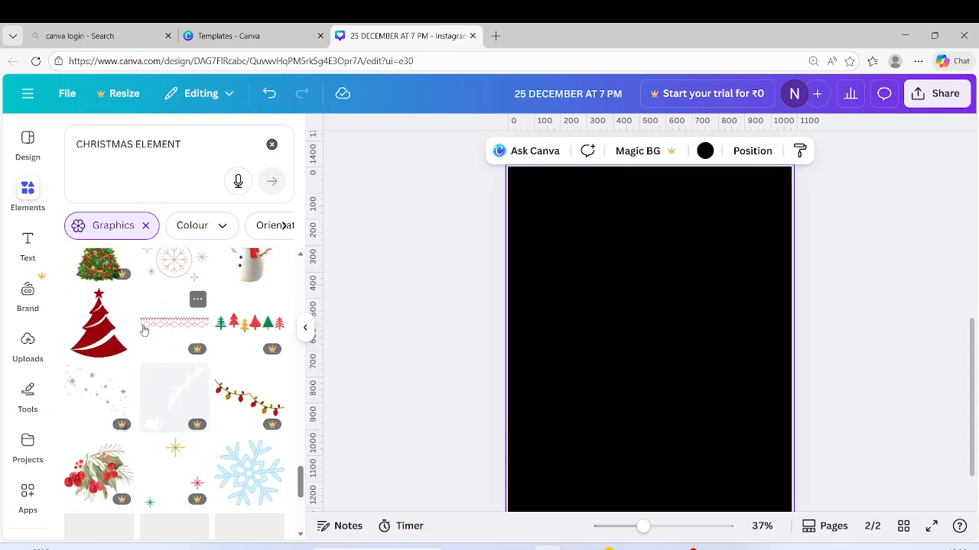
scroll(144, 330, "down", 5)
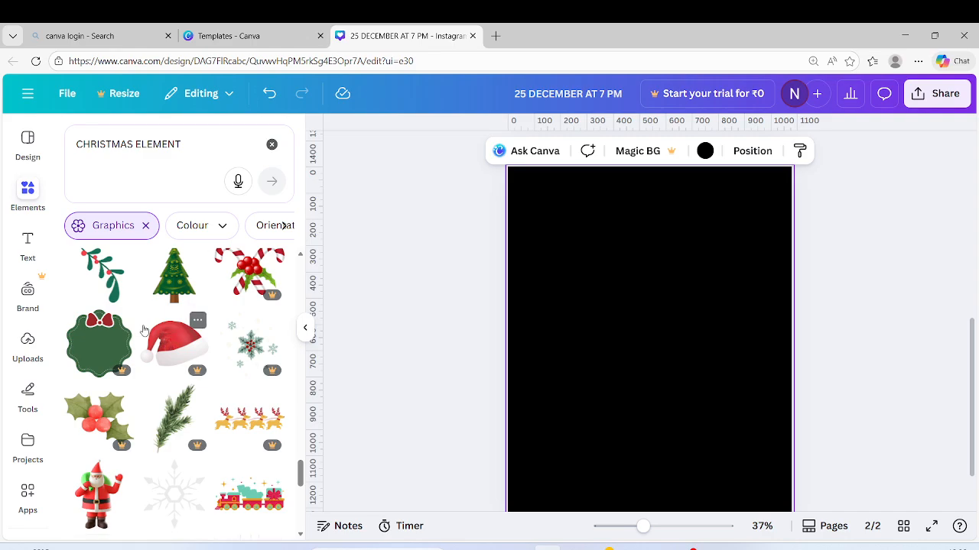
scroll(144, 331, "down", 1)
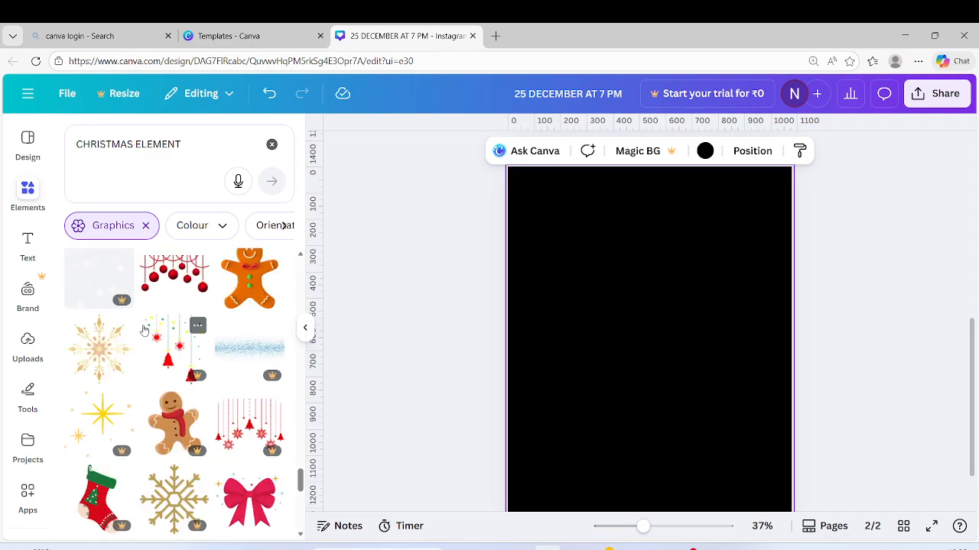
scroll(196, 339, "down", 4)
scroll(188, 340, "up", 4)
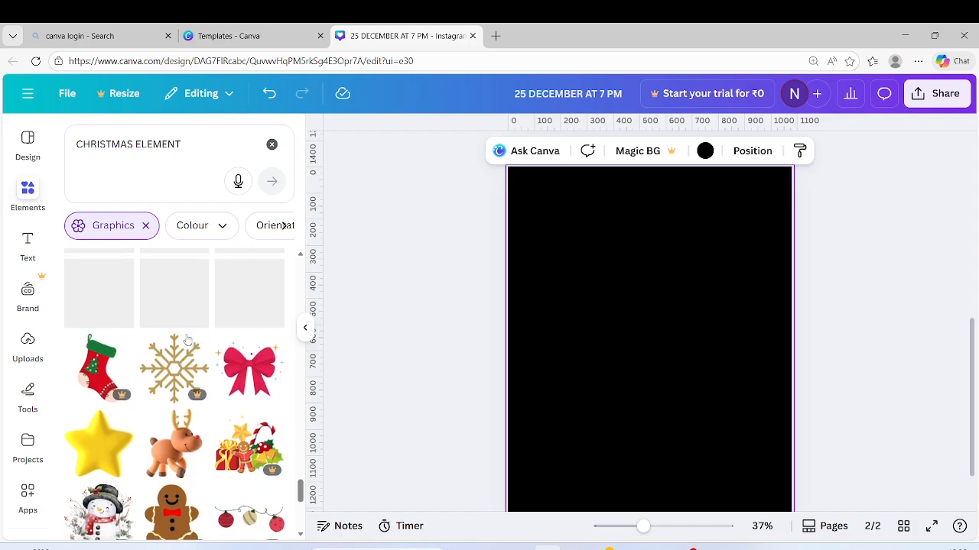
scroll(188, 340, "down", 7)
scroll(188, 334, "up", 5)
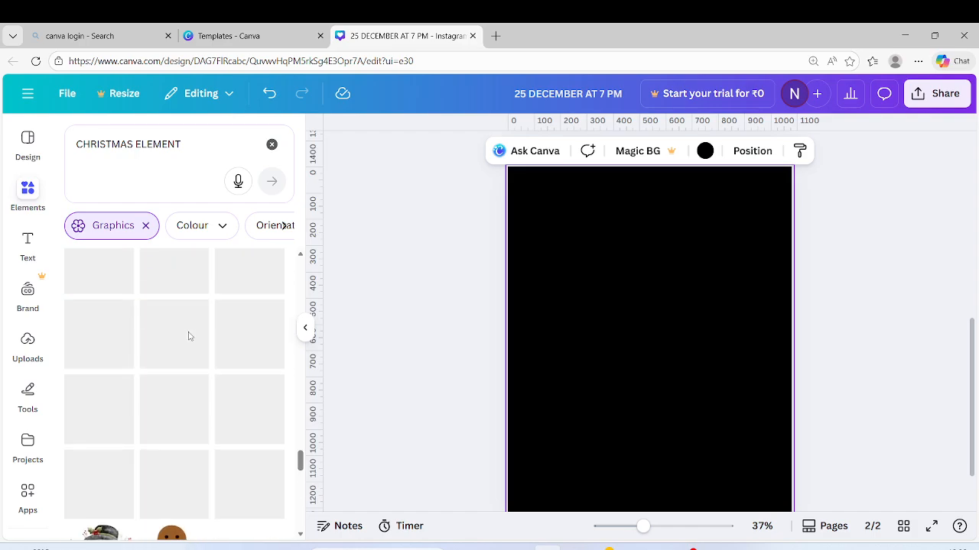
scroll(96, 298, "up", 5)
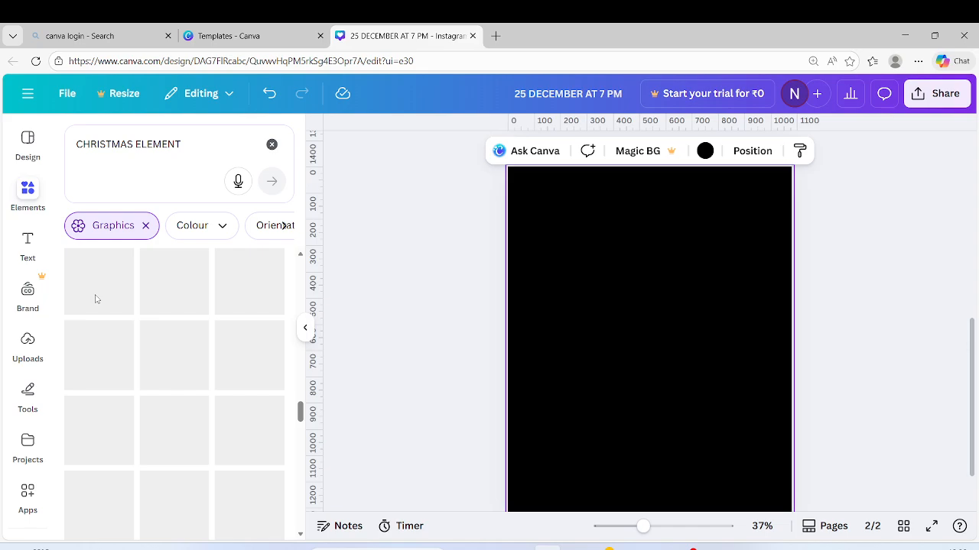
scroll(96, 299, "up", 5)
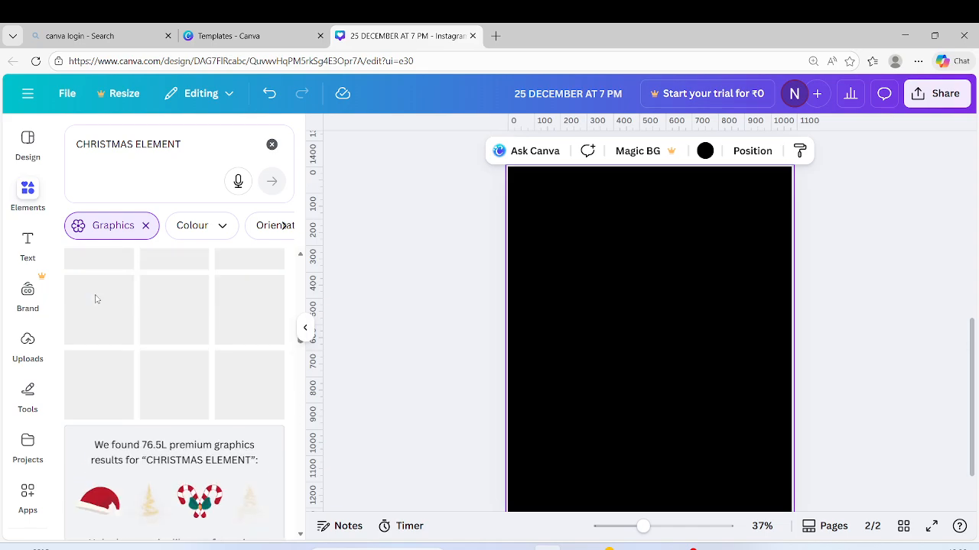
left_click(78, 236)
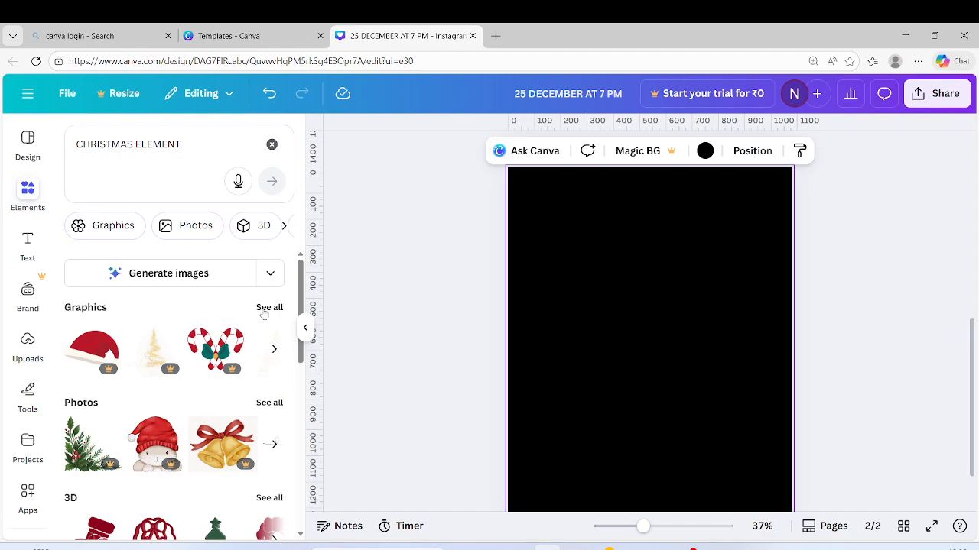
left_click(263, 309)
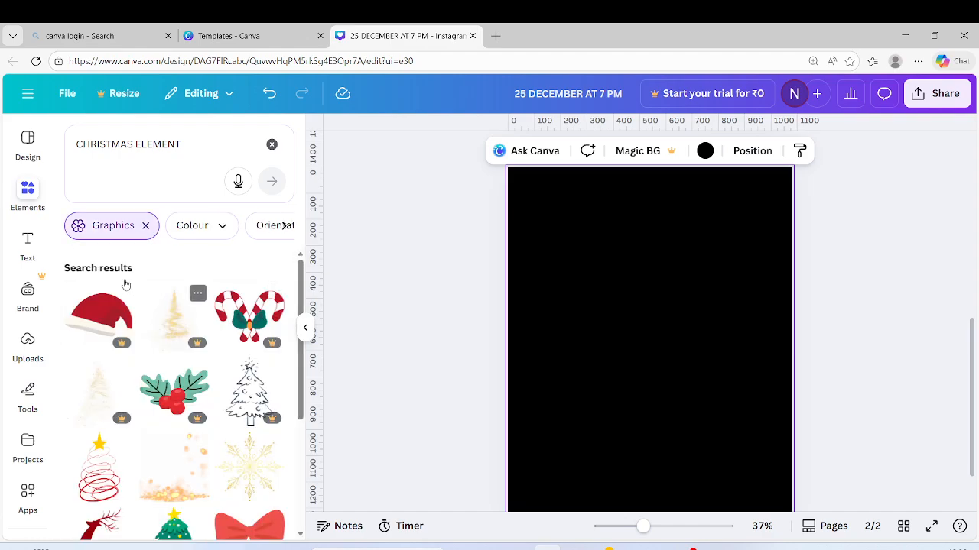
Browse the full set of photo results for "CHRISTMAS ELEMENT" for decorations suitable for the black page
left_click(74, 232)
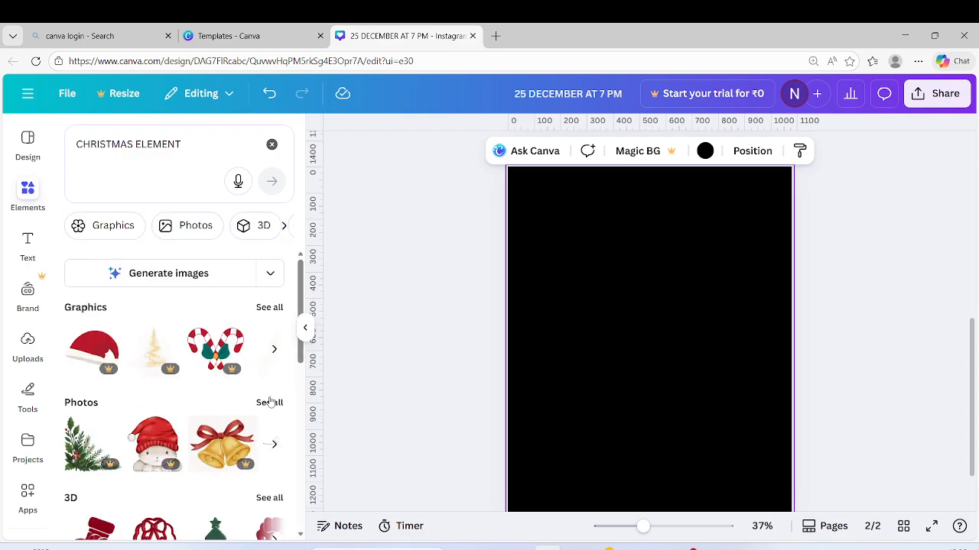
left_click(270, 403)
scroll(204, 386, "down", 3)
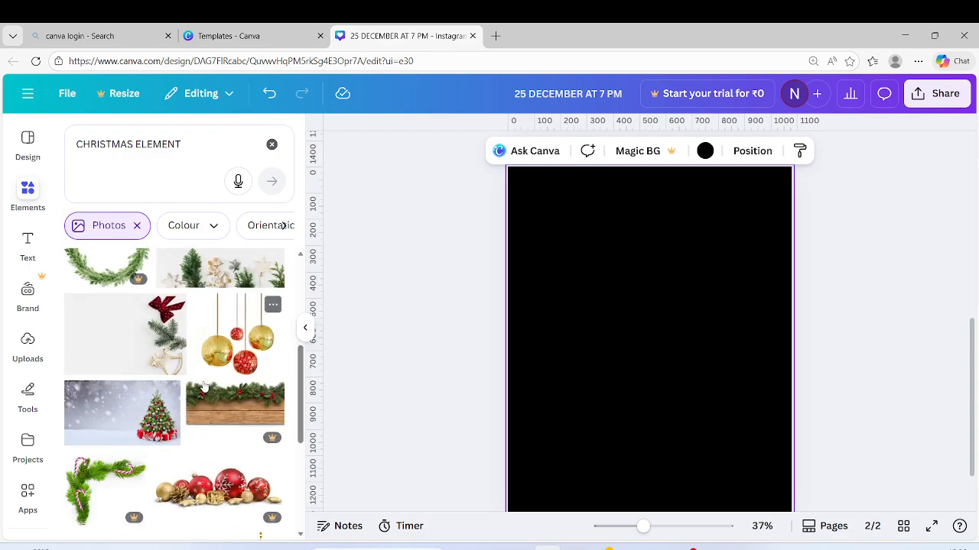
scroll(204, 388, "down", 2)
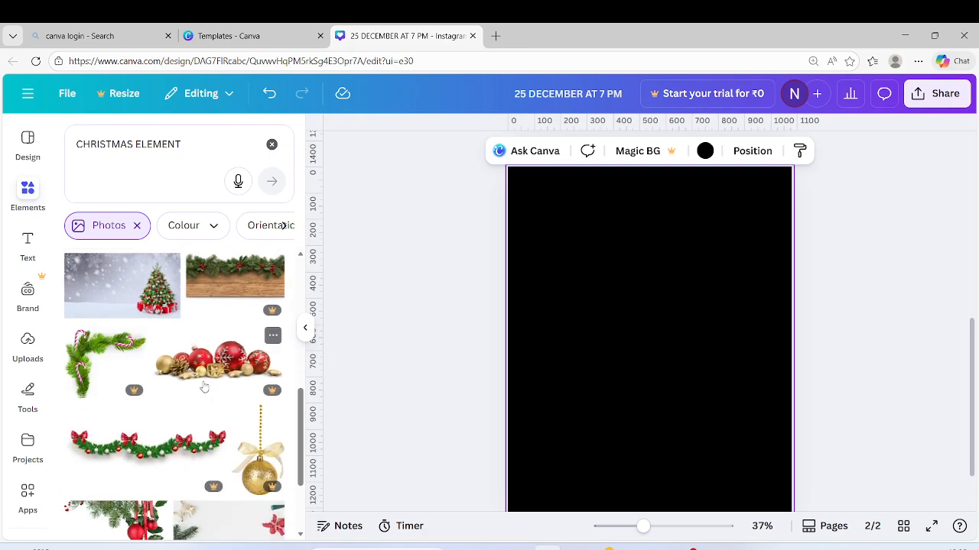
scroll(204, 387, "down", 2)
scroll(204, 386, "down", 3)
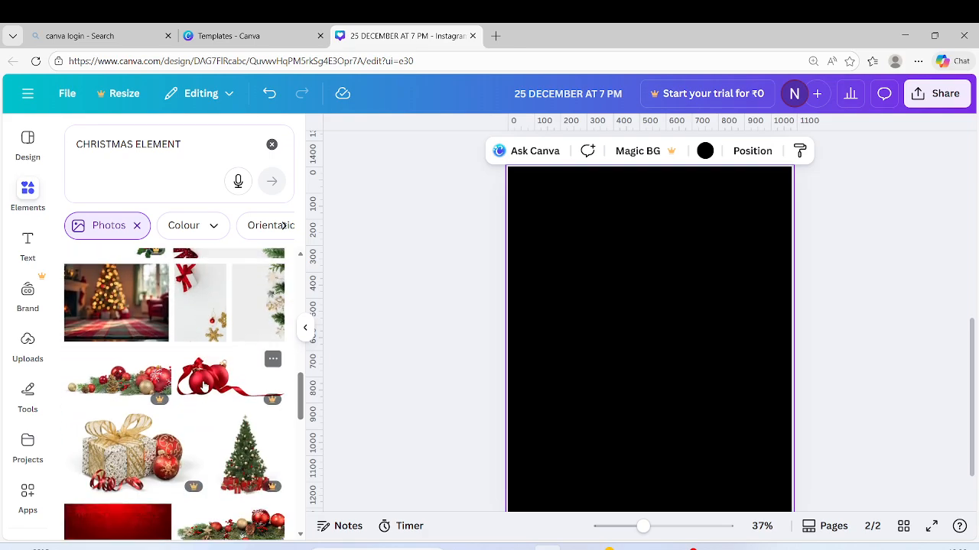
scroll(204, 386, "down", 4)
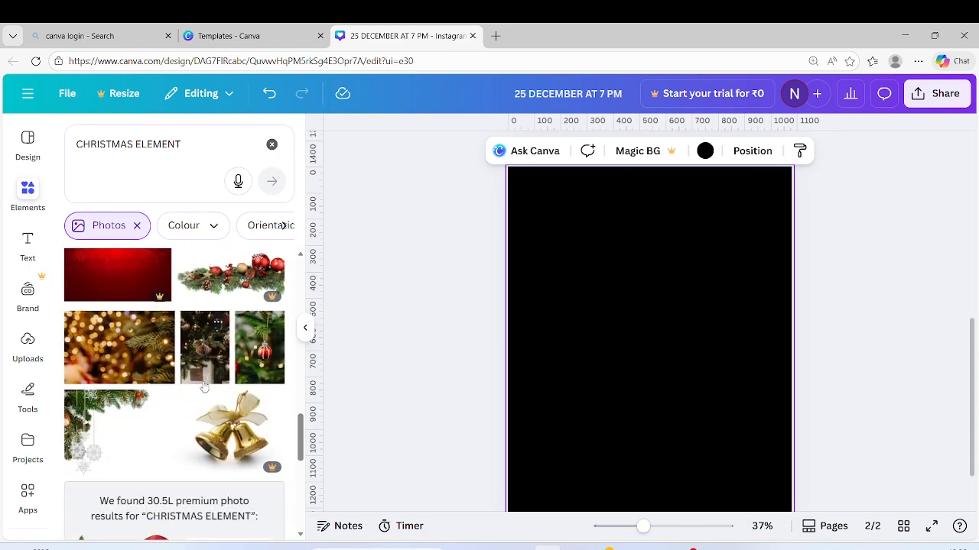
scroll(204, 387, "down", 2)
scroll(204, 387, "down", 3)
scroll(204, 387, "down", 3)
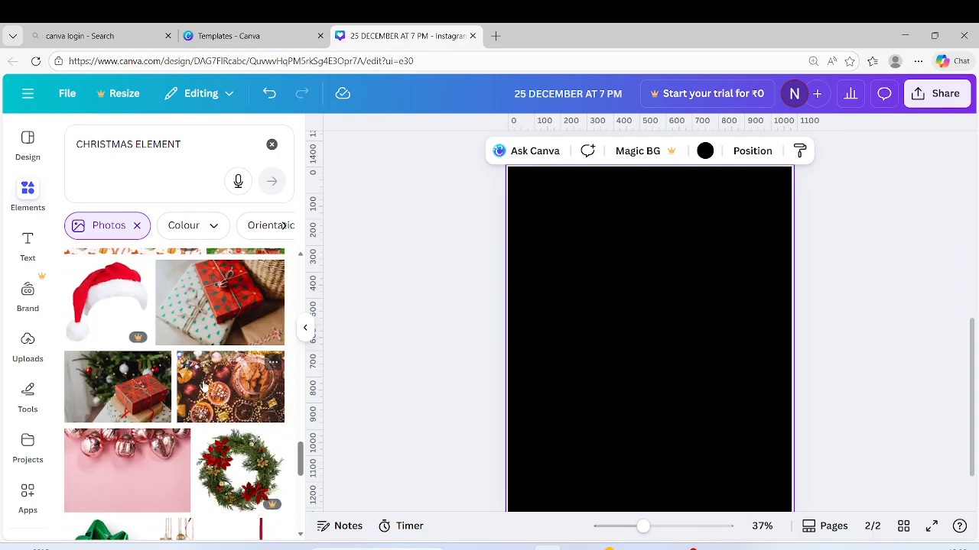
scroll(204, 388, "down", 3)
scroll(204, 387, "down", 4)
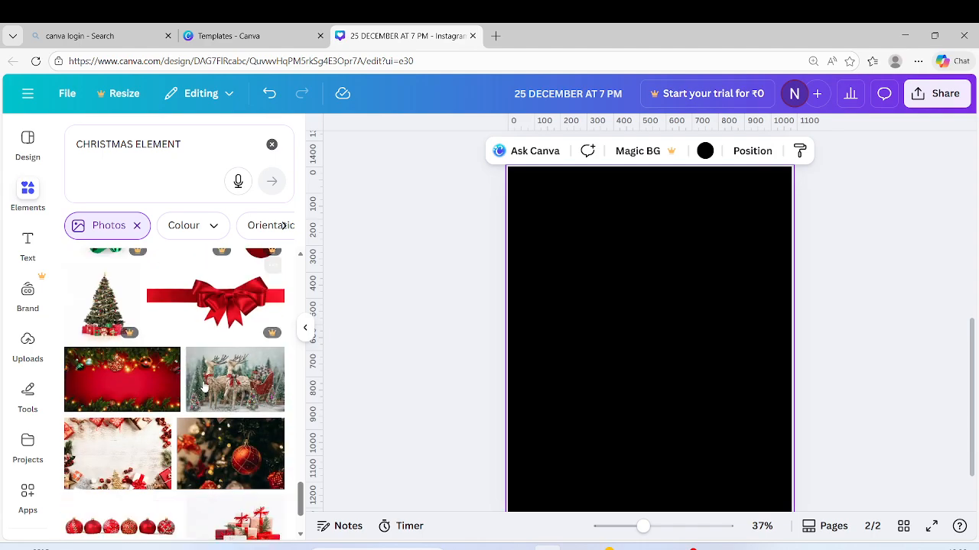
scroll(204, 386, "down", 3)
scroll(205, 388, "down", 3)
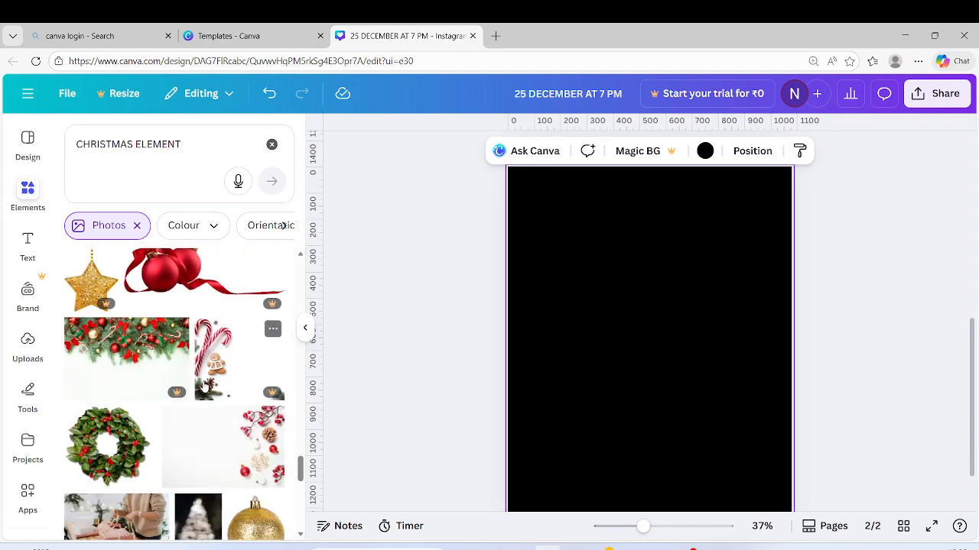
scroll(204, 388, "down", 6)
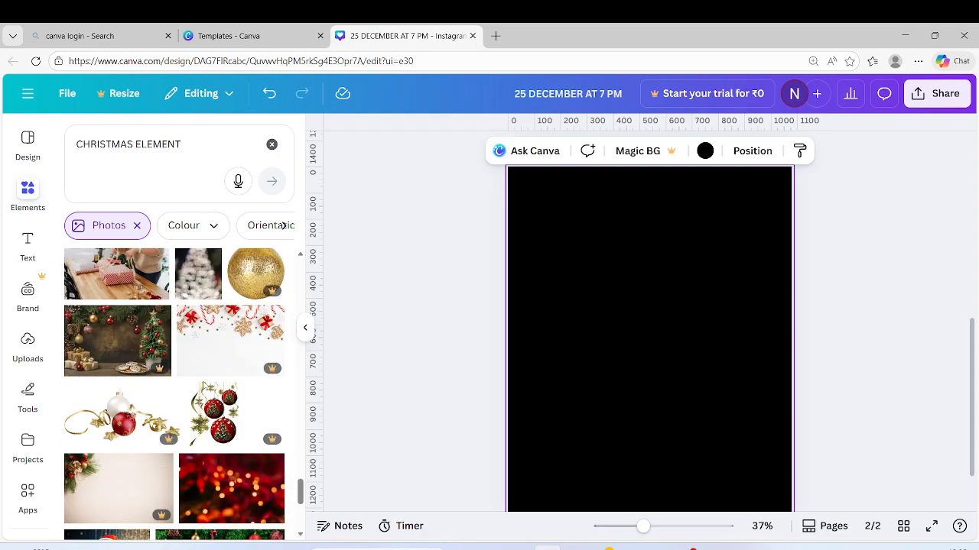
scroll(204, 386, "down", 5)
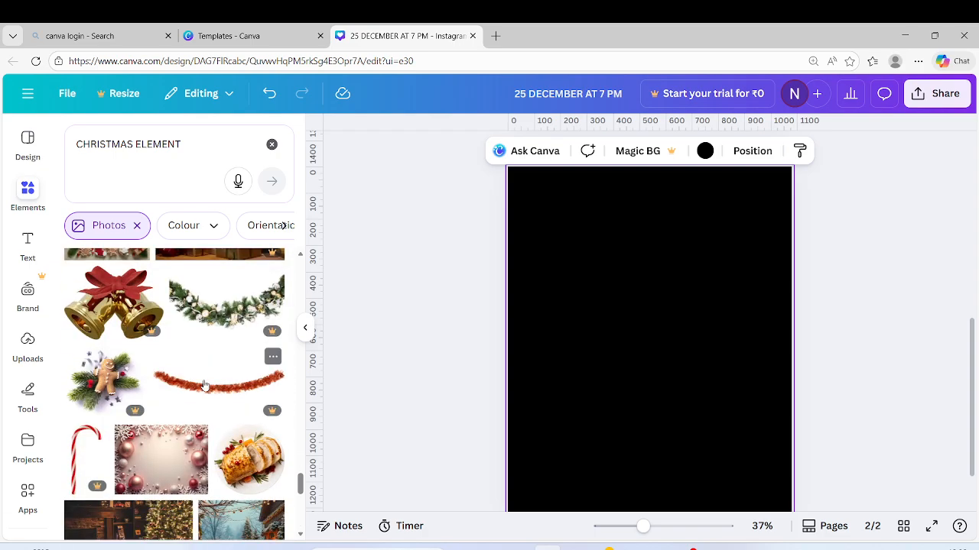
Return to the graphics results and search the elements library for "CHRISTMAS DECOR"
left_click(71, 222)
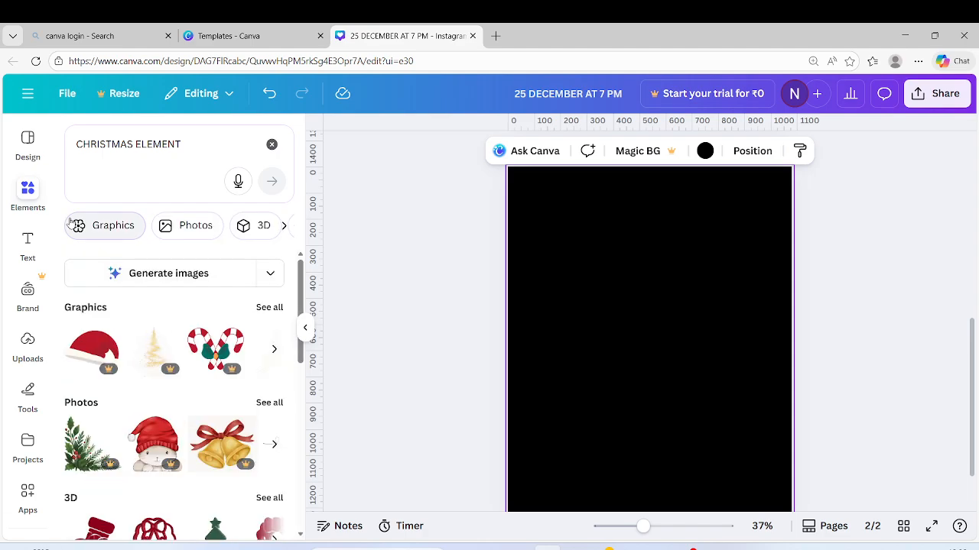
left_click(71, 221)
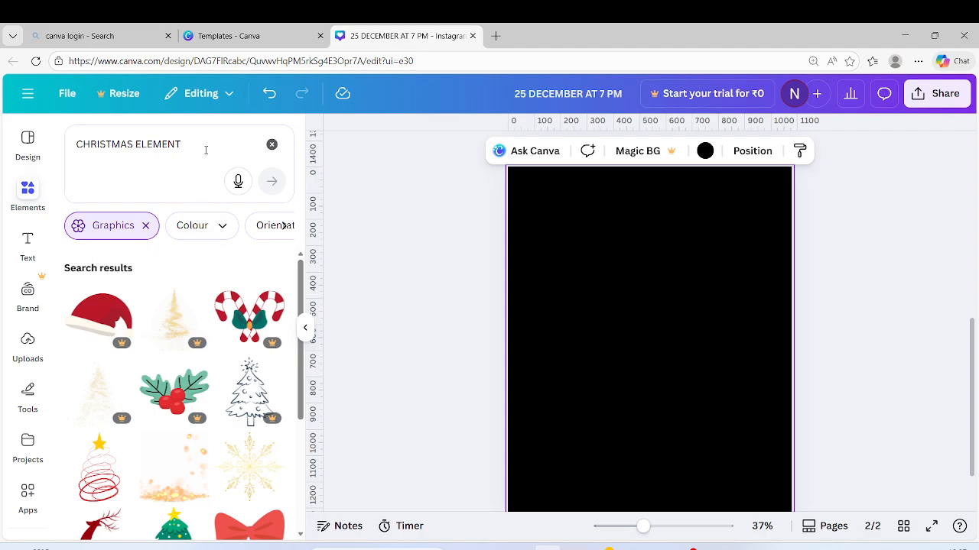
left_click(180, 139)
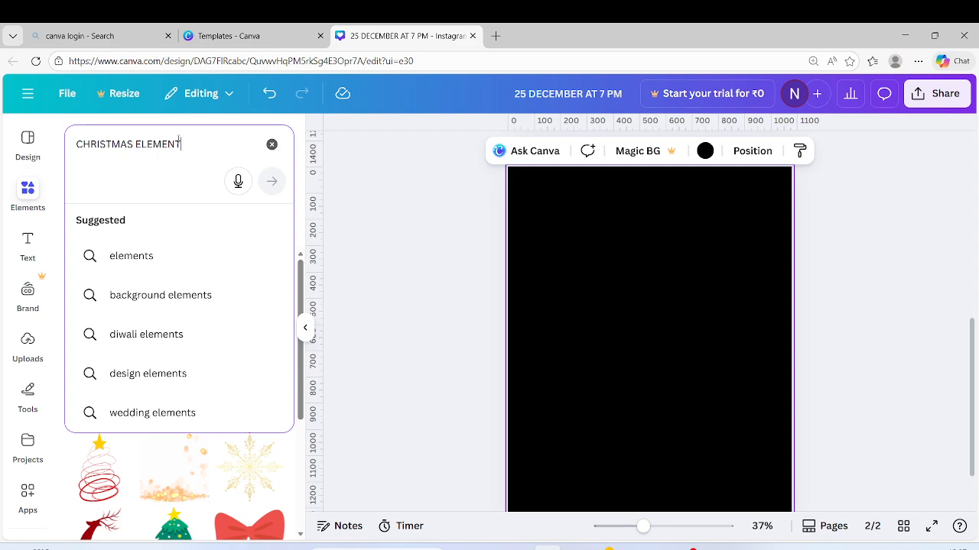
key("BackSpace")
key("BackSpace")
key("BackSpace")
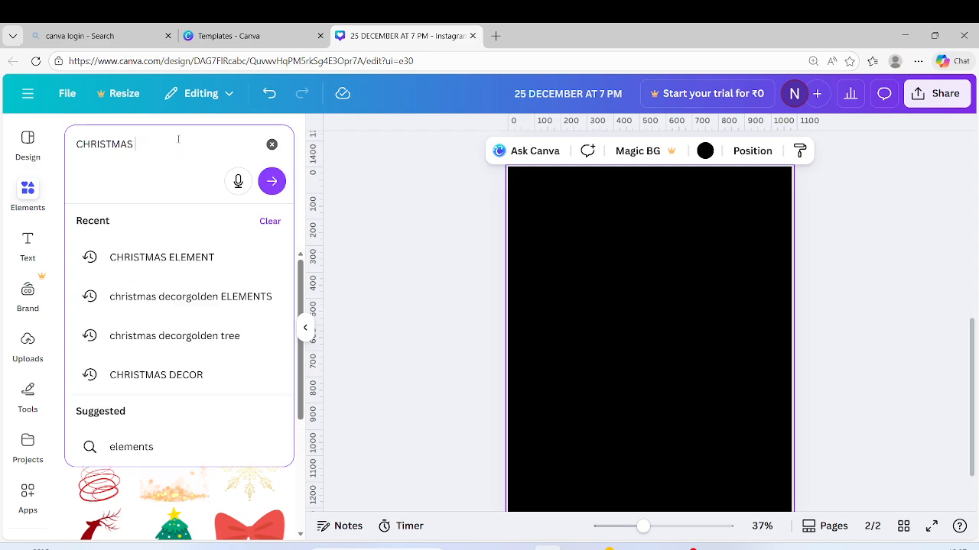
type("DECOR")
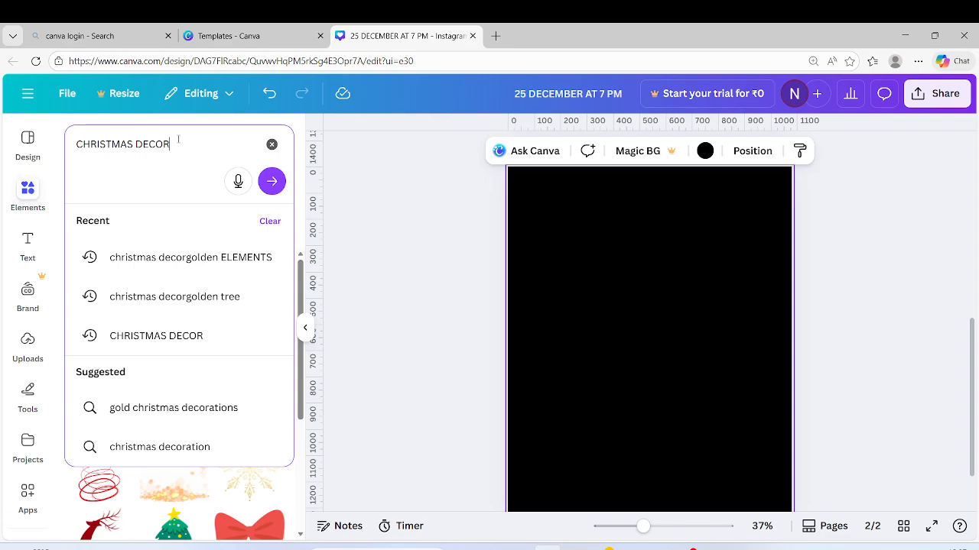
key("Return")
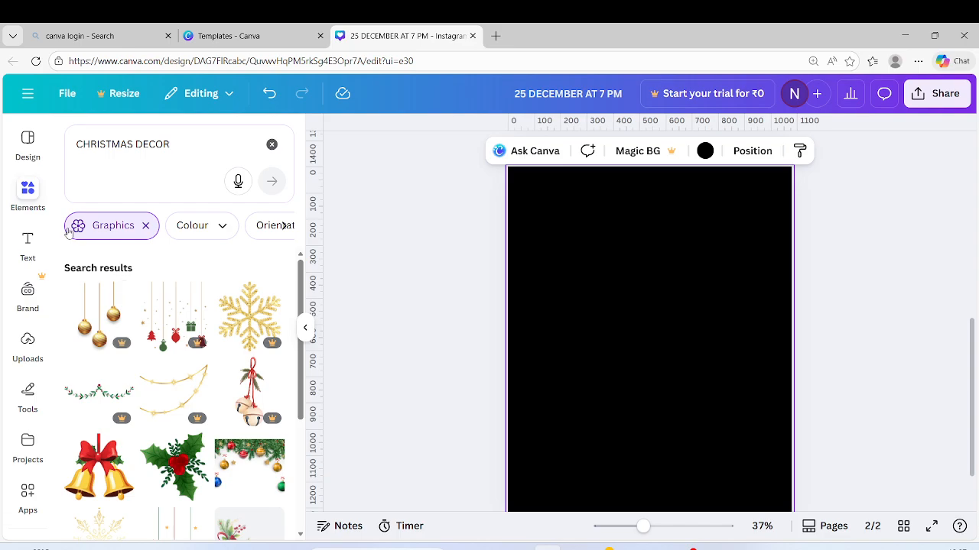
Try out the golden bells graphic with the red bow on the black page, check its related recommendations and remove it again
scroll(123, 366, "down", 2)
left_click(113, 350)
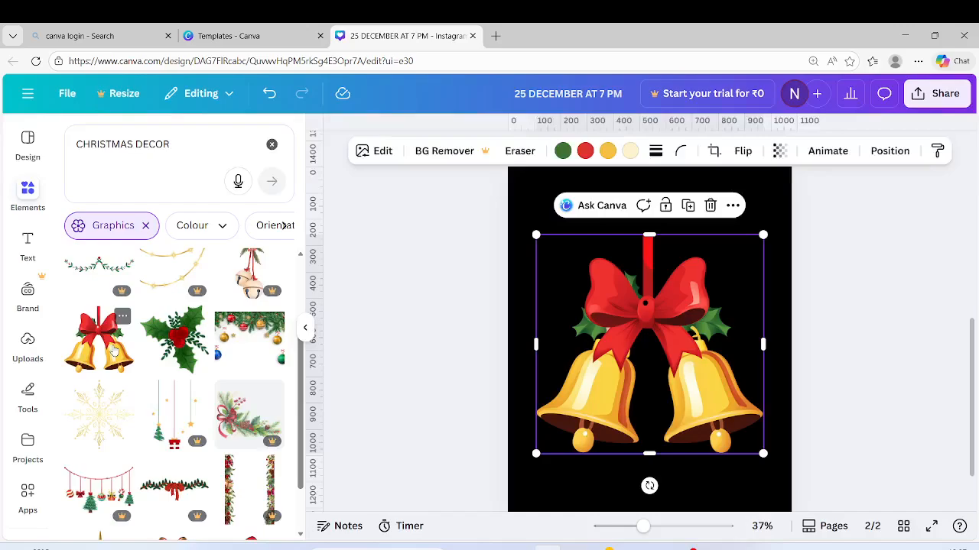
left_click(255, 406)
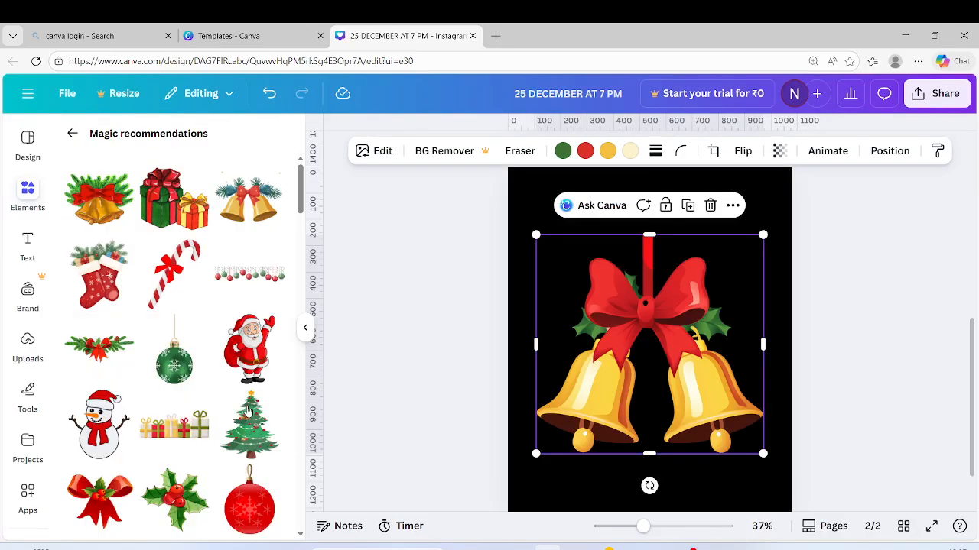
left_click(711, 227)
left_click(601, 266)
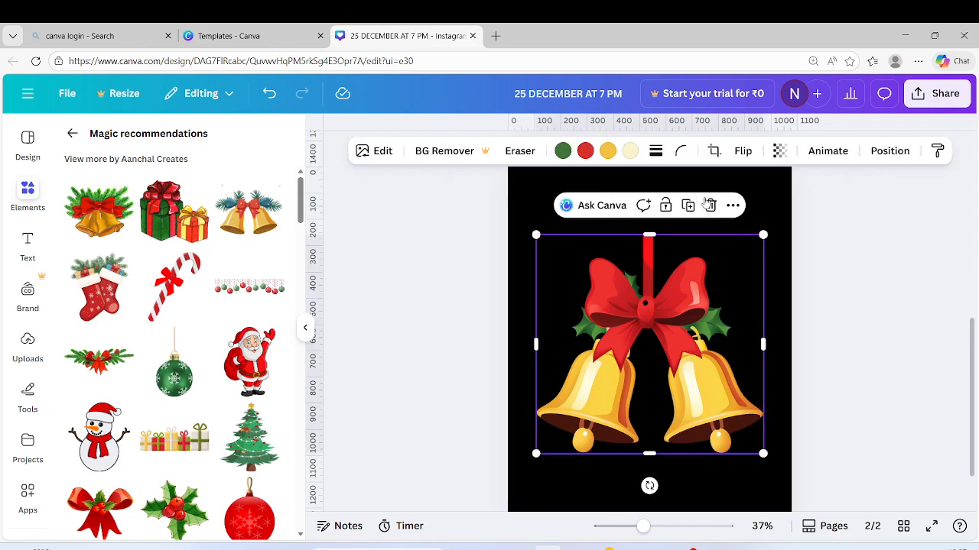
left_click(709, 205)
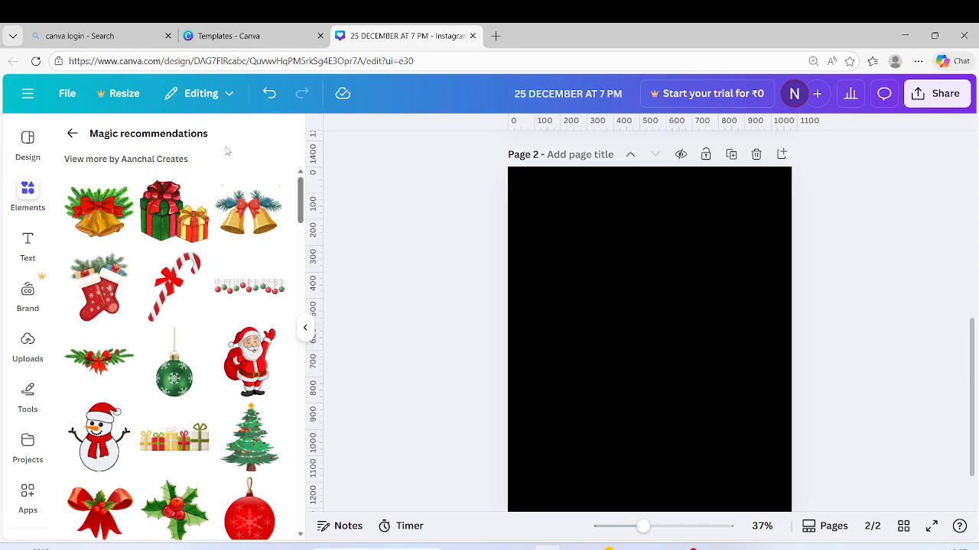
Add the gold snowflakes and sparkles graphic from the Christmas decor results to the middle of the black page
left_click(73, 135)
scroll(138, 270, "down", 5)
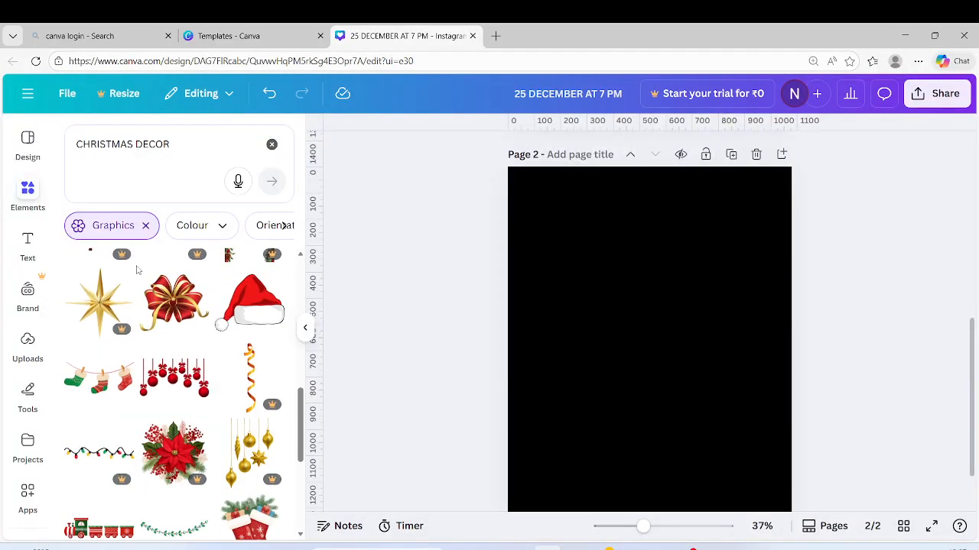
scroll(138, 270, "down", 5)
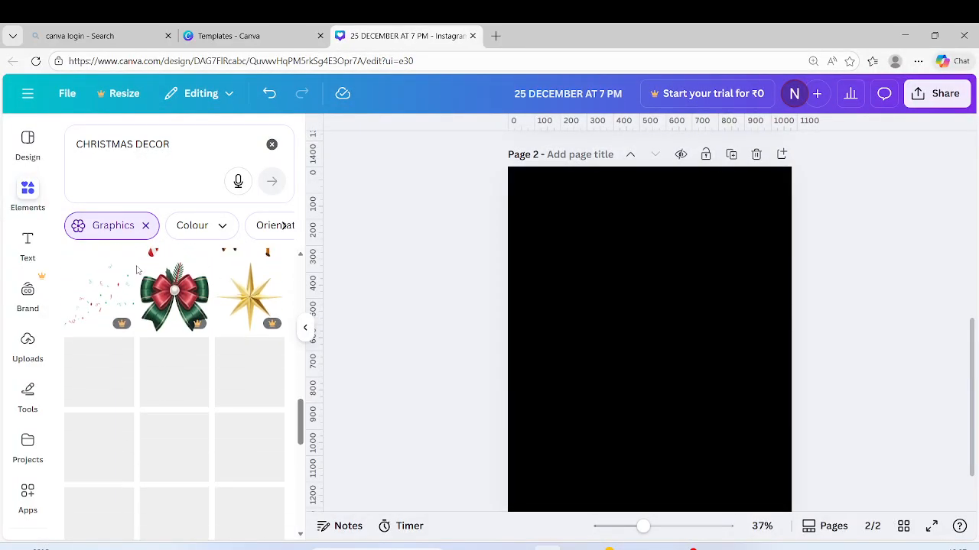
scroll(136, 270, "up", 2)
scroll(136, 270, "down", 2)
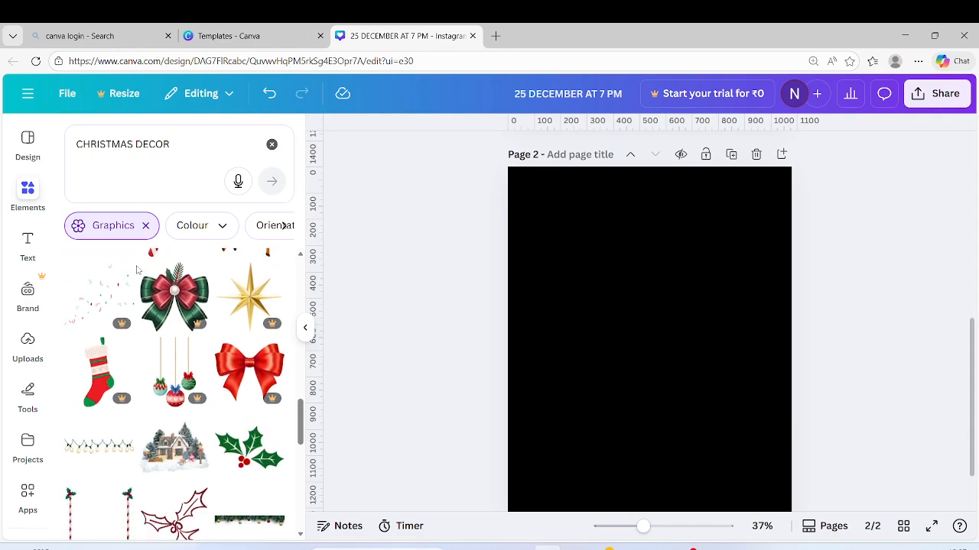
scroll(137, 270, "down", 6)
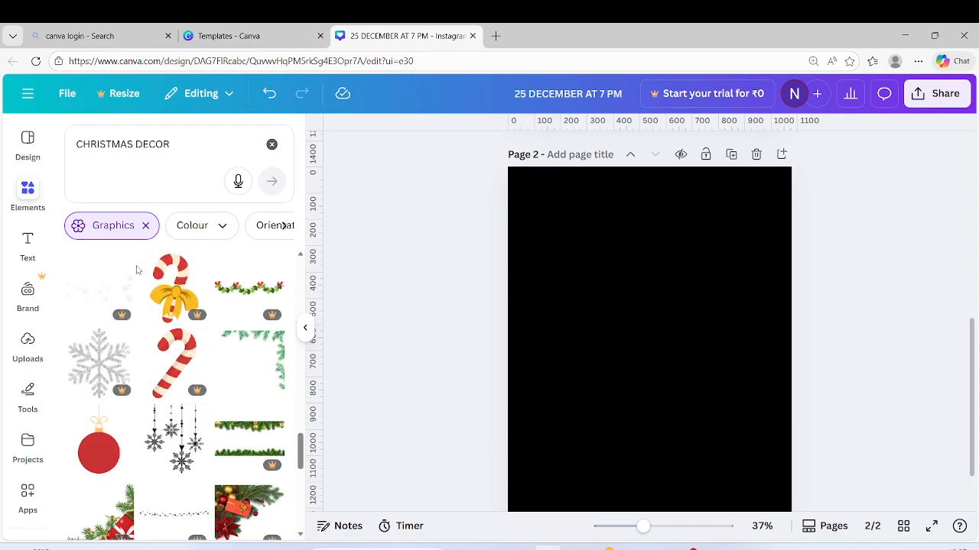
scroll(136, 270, "down", 3)
scroll(137, 270, "down", 2)
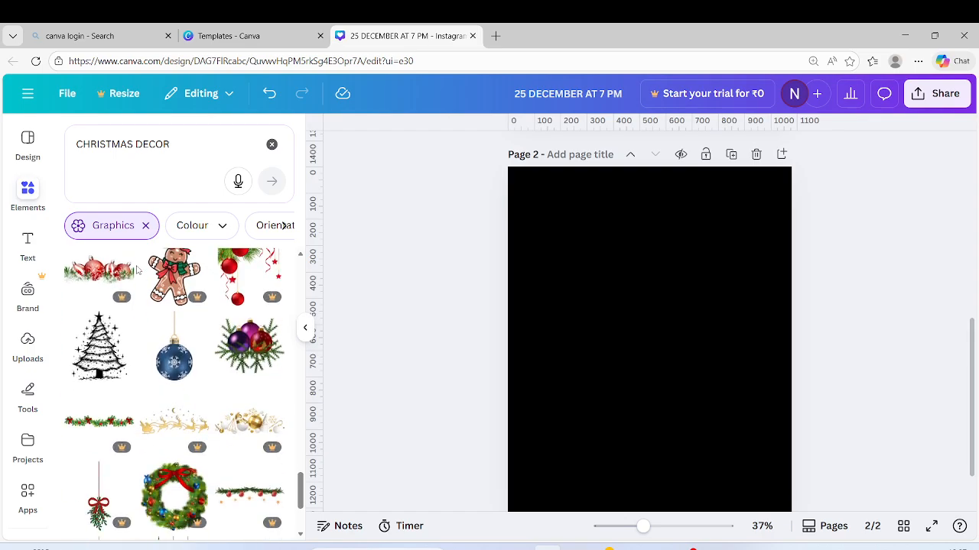
scroll(137, 270, "up", 3)
scroll(137, 270, "down", 2)
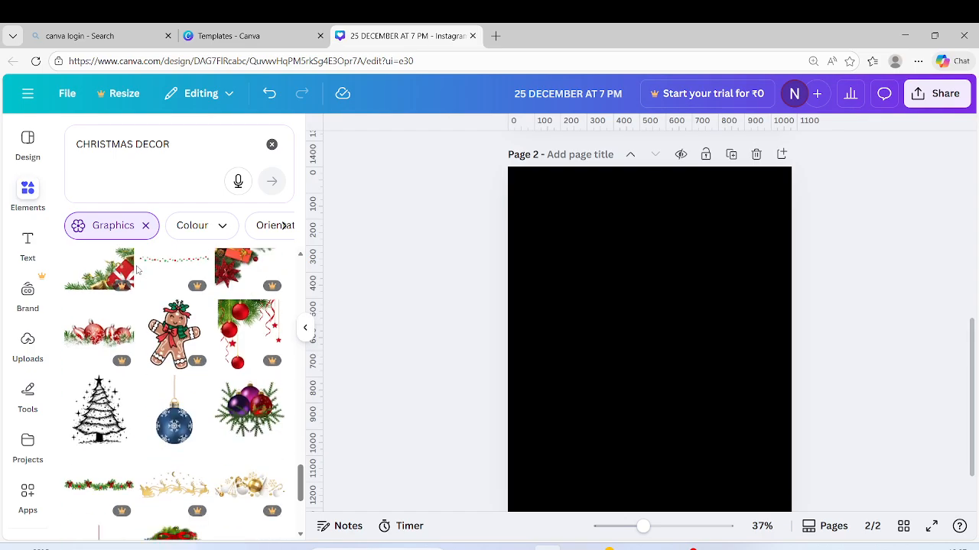
scroll(137, 270, "up", 5)
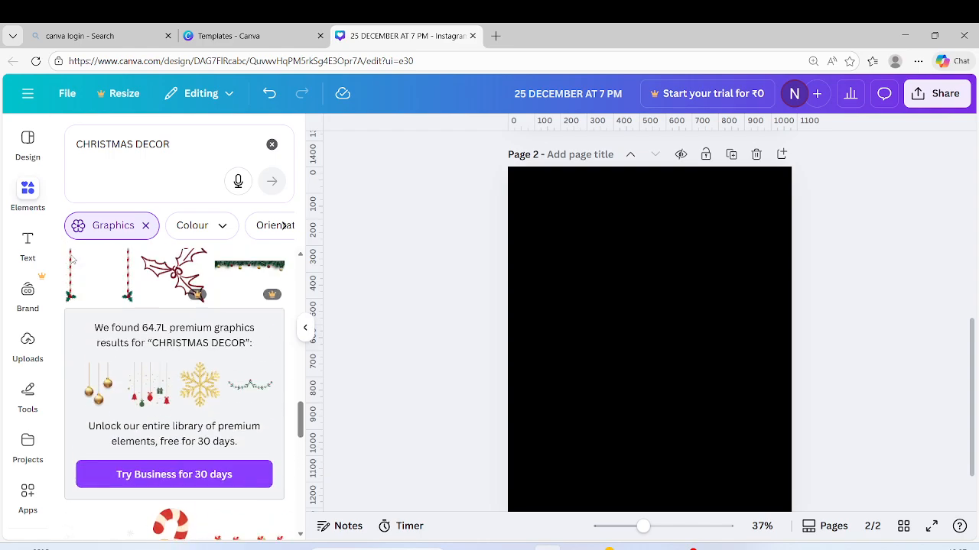
scroll(71, 259, "up", 5)
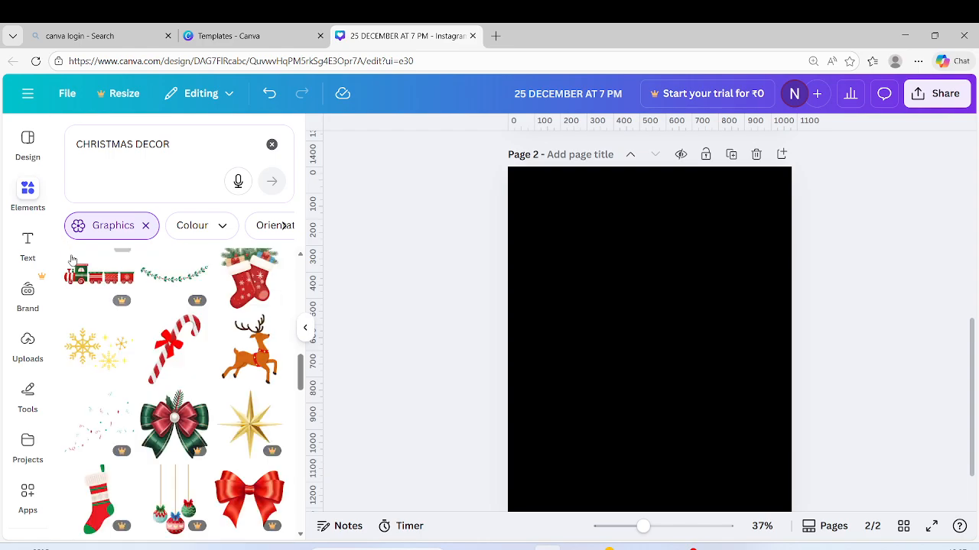
left_click(119, 371)
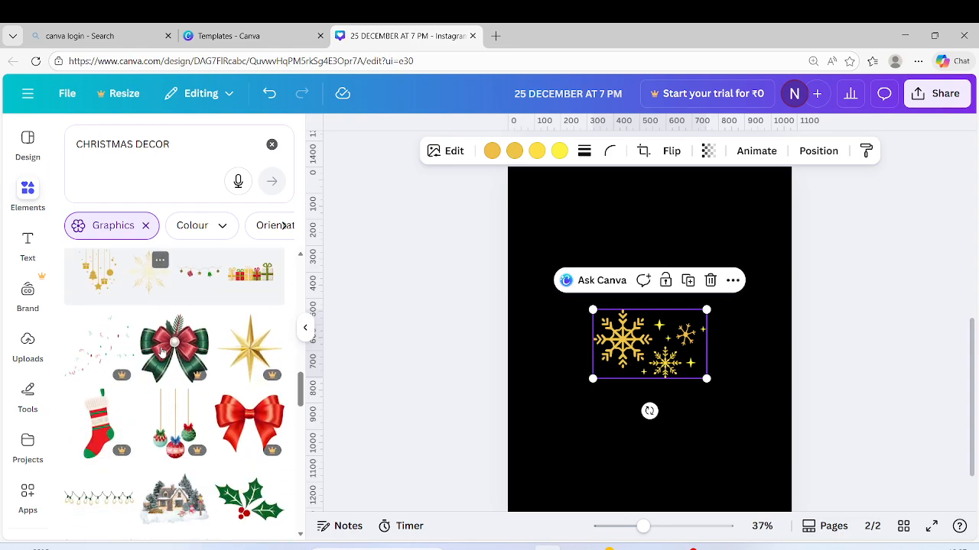
Browse all magic recommendations related to the gold snowflakes graphic and return to the search results
left_click(257, 289)
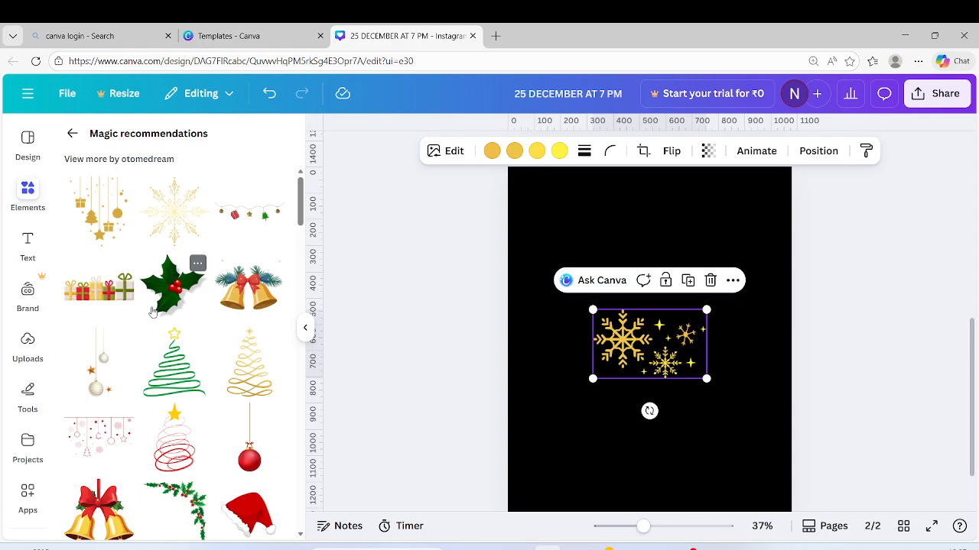
scroll(152, 310, "down", 7)
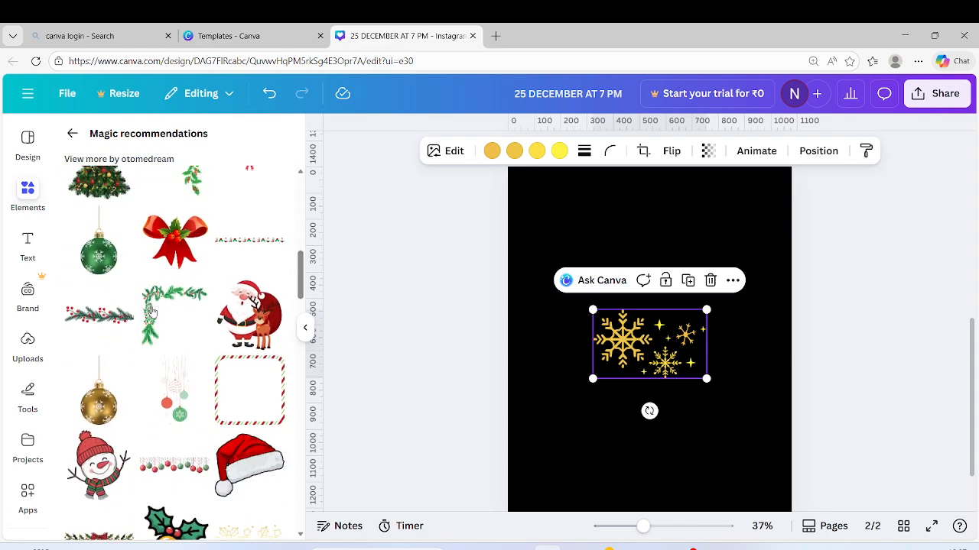
scroll(152, 311, "down", 7)
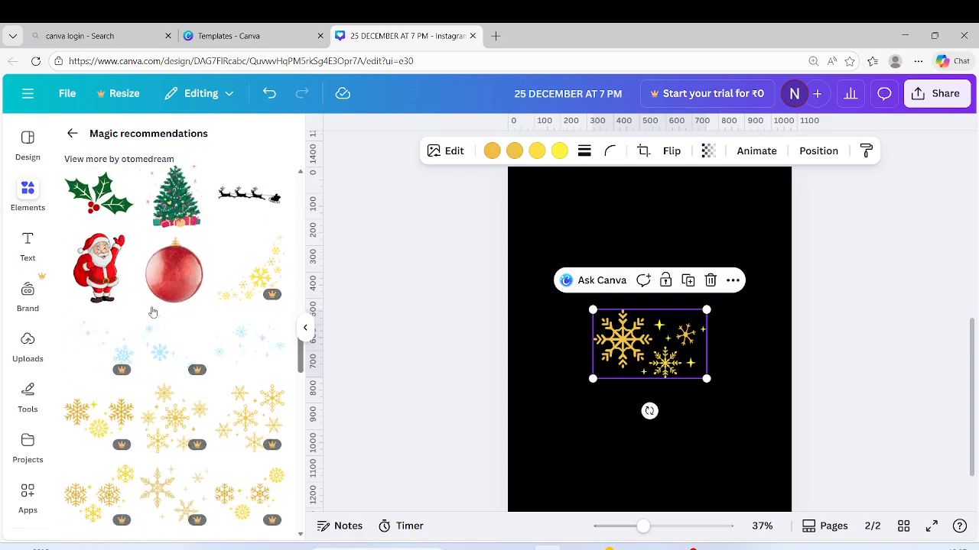
scroll(151, 310, "up", 3)
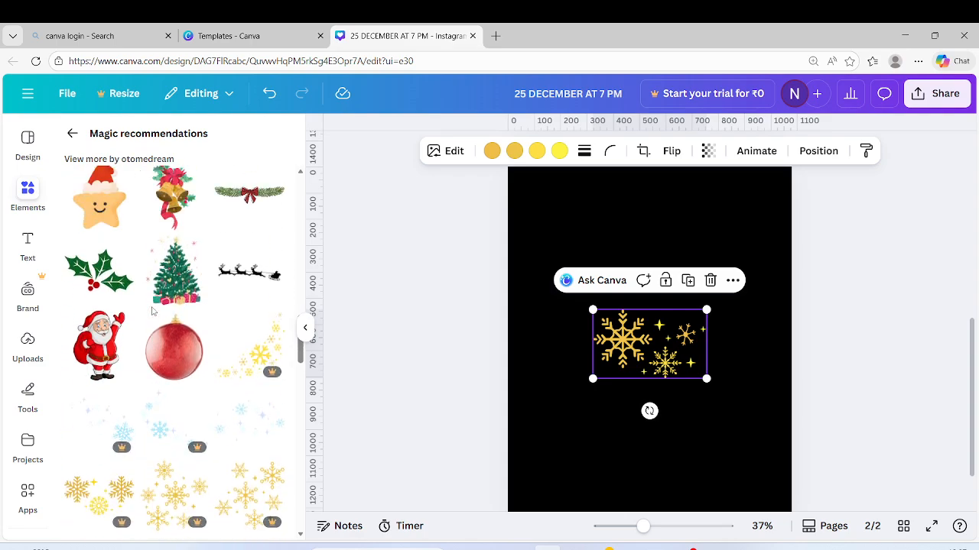
left_click(73, 135)
Search the graphics library for "RECENTLY USED" in place of the Christmas decor search
left_click(166, 145)
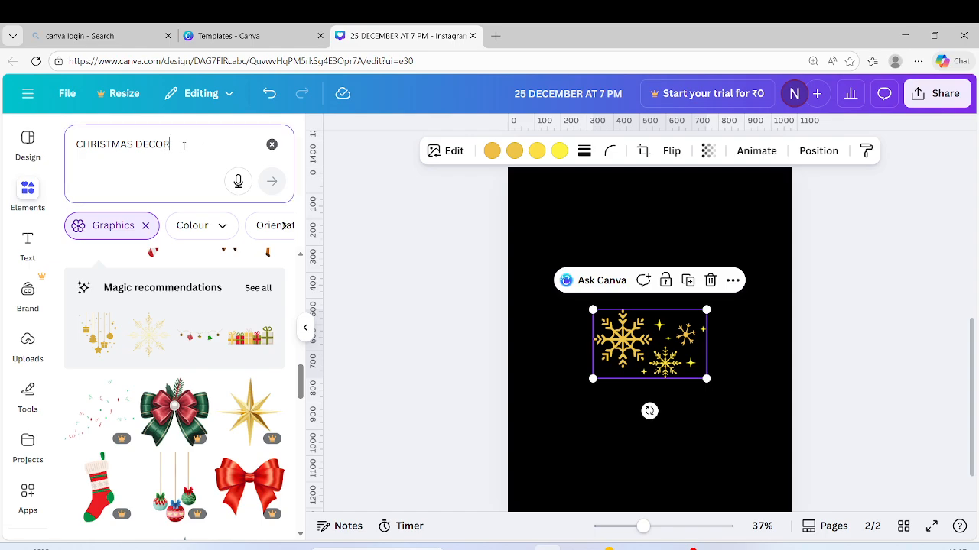
key("BackSpace")
key("BackSpace")
key("BackSpace")
key("BackSpace")
key("BackSpace")
key("BackSpace")
key("BackSpace")
key("BackSpace")
key("BackSpace")
key("BackSpace")
key("BackSpace")
key("BackSpace")
key("BackSpace")
key("BackSpace")
key("BackSpace")
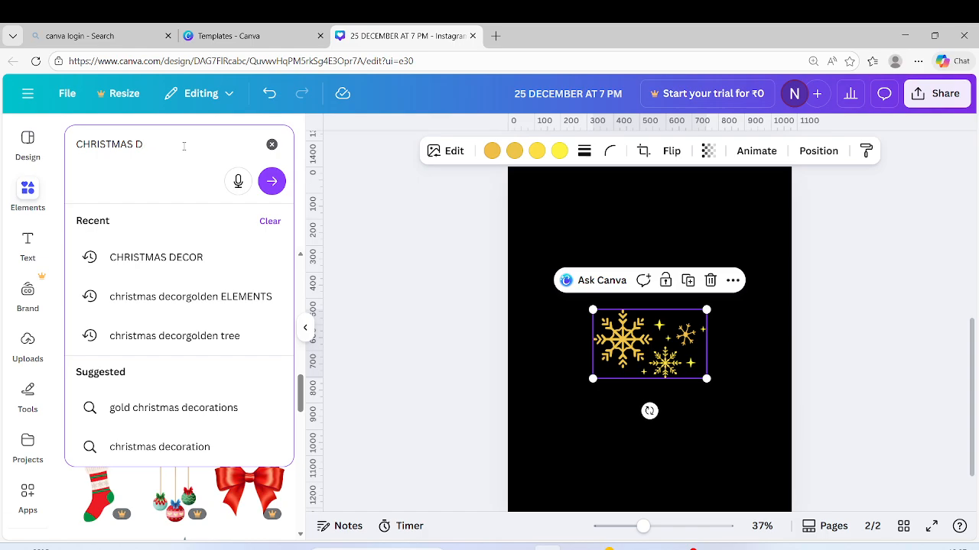
type("REC")
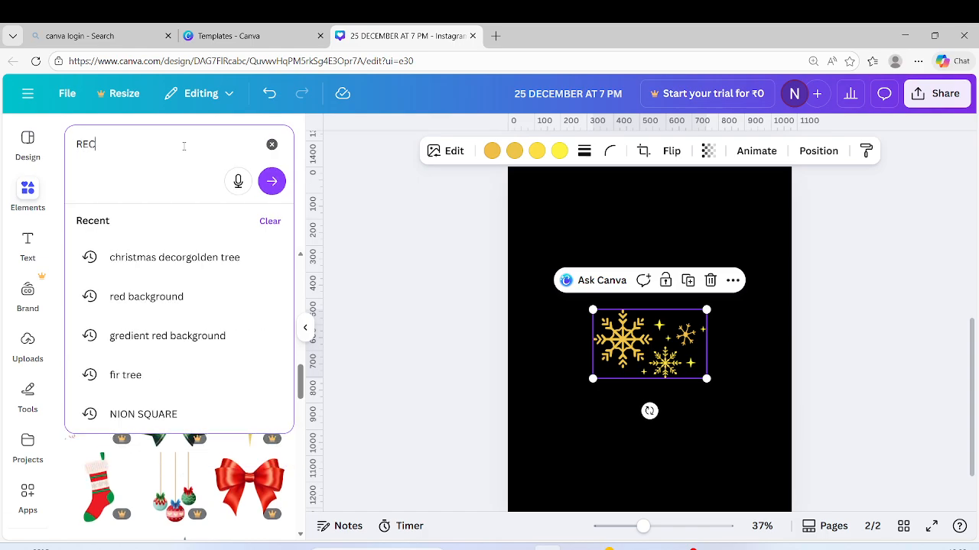
type("ENTLY")
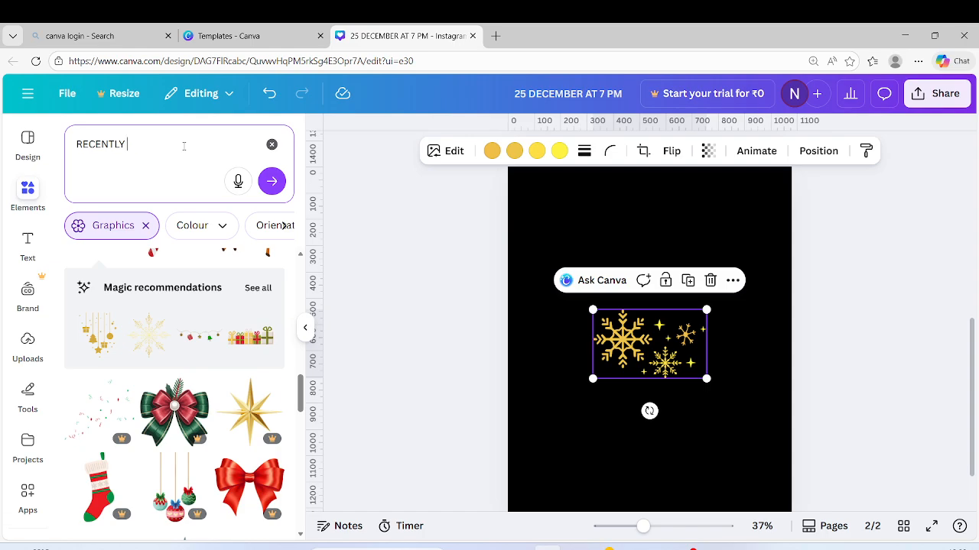
type(" USED")
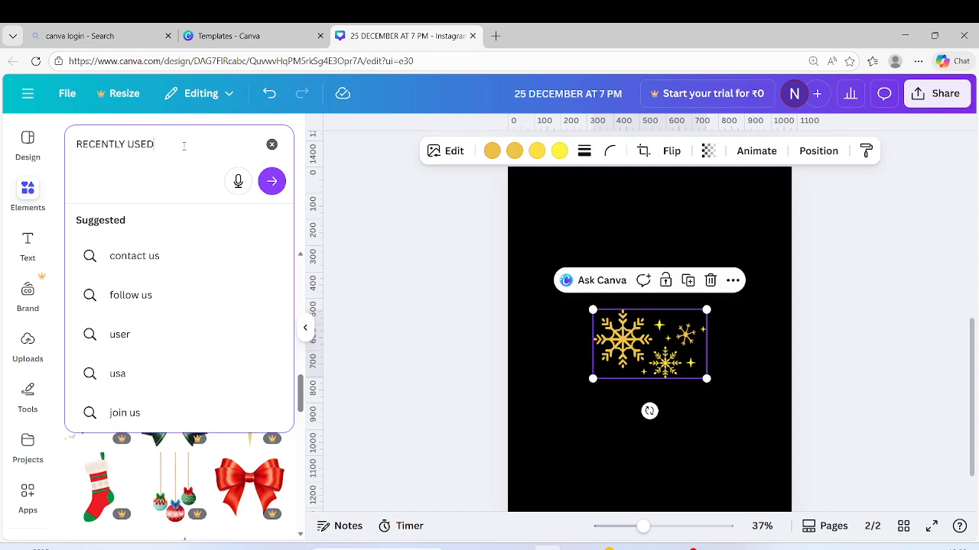
key("Return")
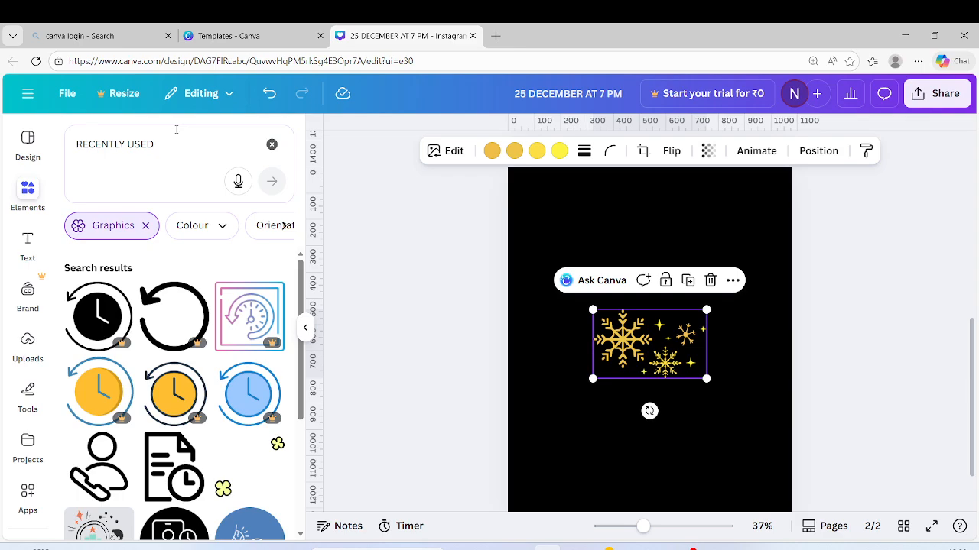
Clear the search and rerun the recent graphics search "christmas decorgolden ELEMENTS"
left_click(156, 144)
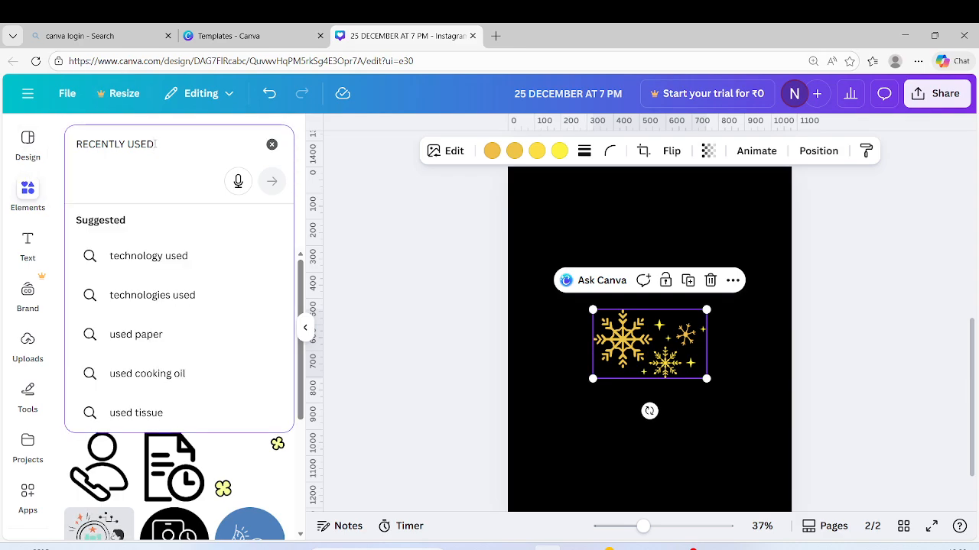
key("BackSpace")
key("BackSpace")
key("BackSpace")
key("BackSpace")
key("BackSpace")
key("BackSpace")
key("BackSpace")
key("BackSpace")
key("BackSpace")
key("BackSpace")
key("BackSpace")
key("BackSpace")
key("BackSpace")
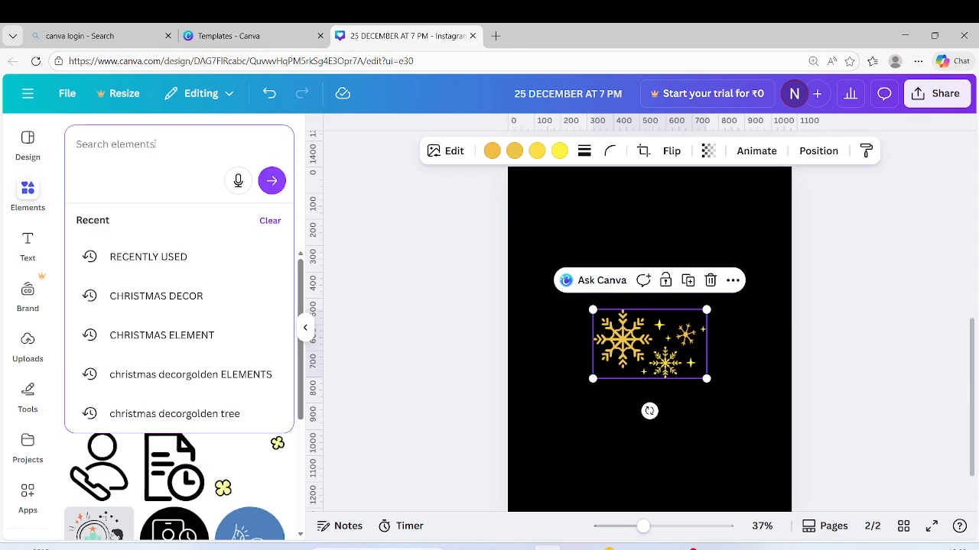
left_click(184, 374)
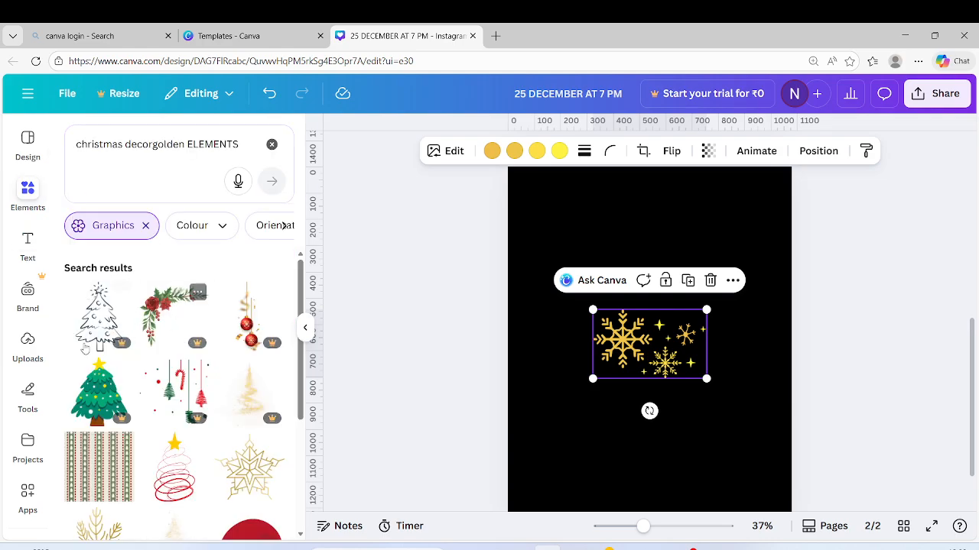
Add the gold ribbon Christmas tree graphic, open all its magic recommendations and delete the tree from the page
scroll(107, 317, "down", 5)
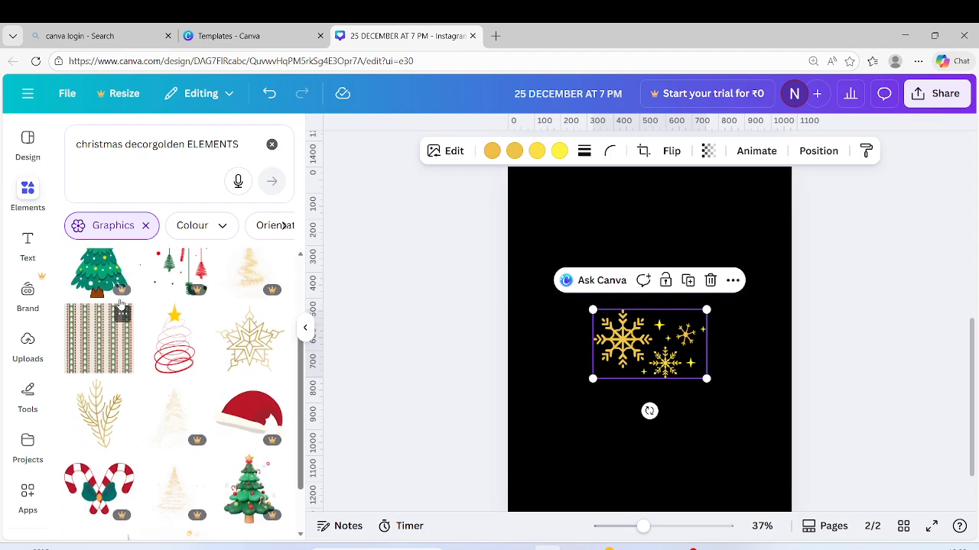
scroll(120, 305, "down", 5)
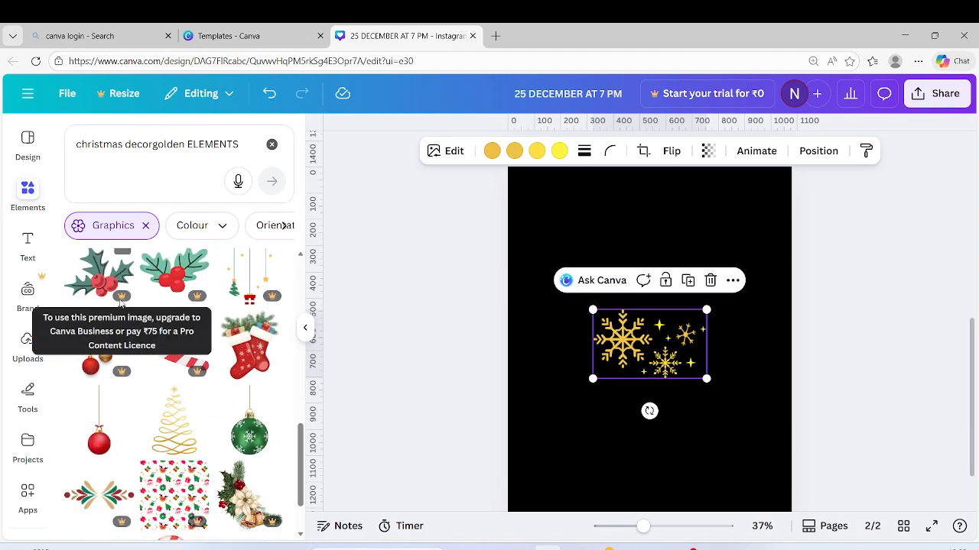
scroll(121, 305, "down", 1)
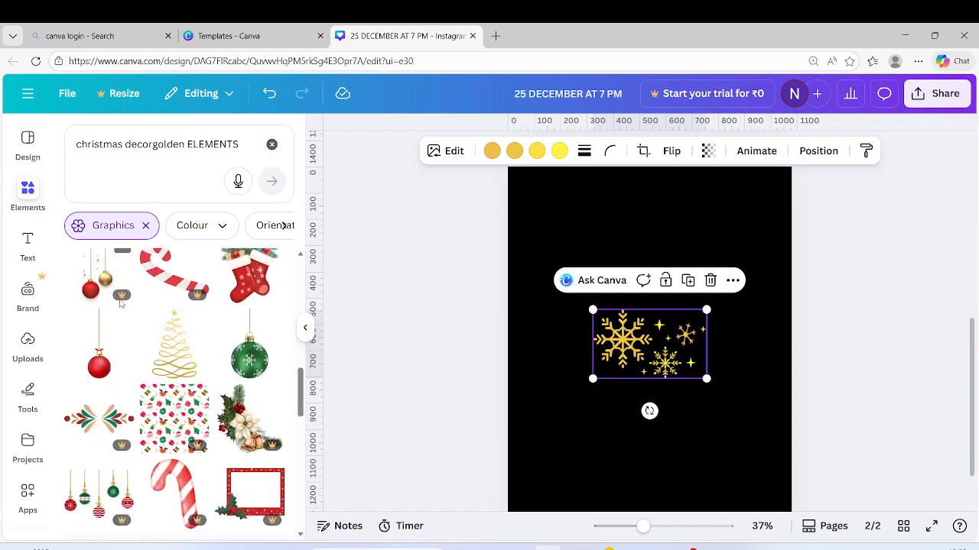
left_click(161, 341)
scroll(161, 342, "down", 3)
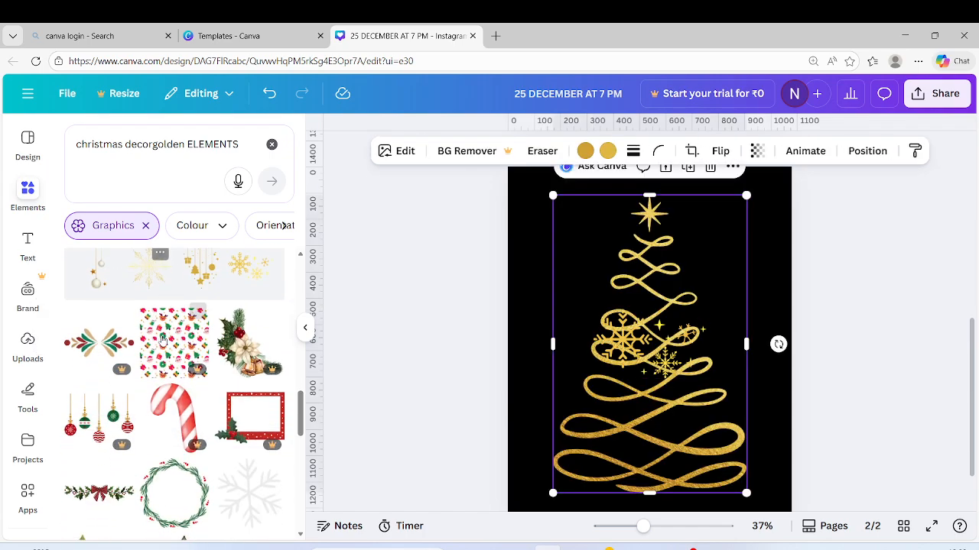
scroll(263, 306, "up", 2)
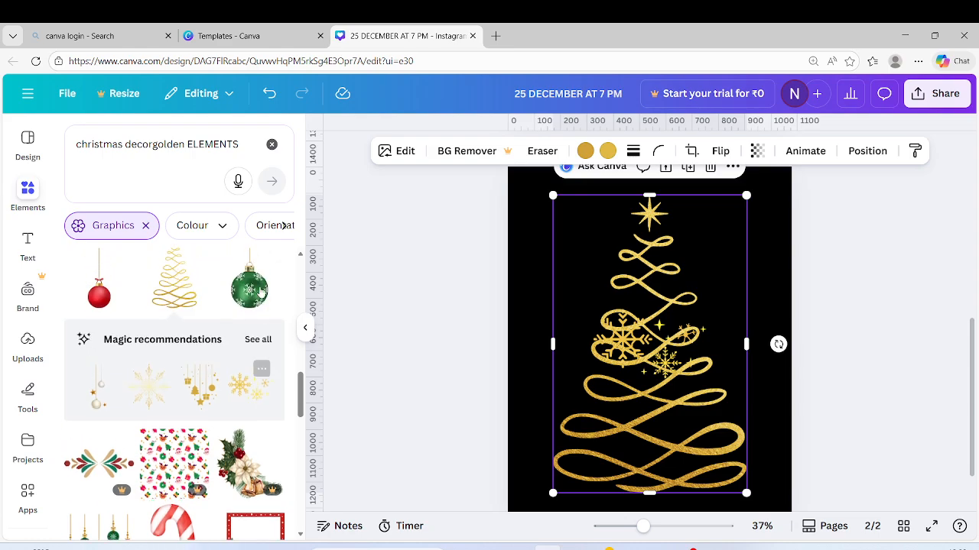
left_click(258, 346)
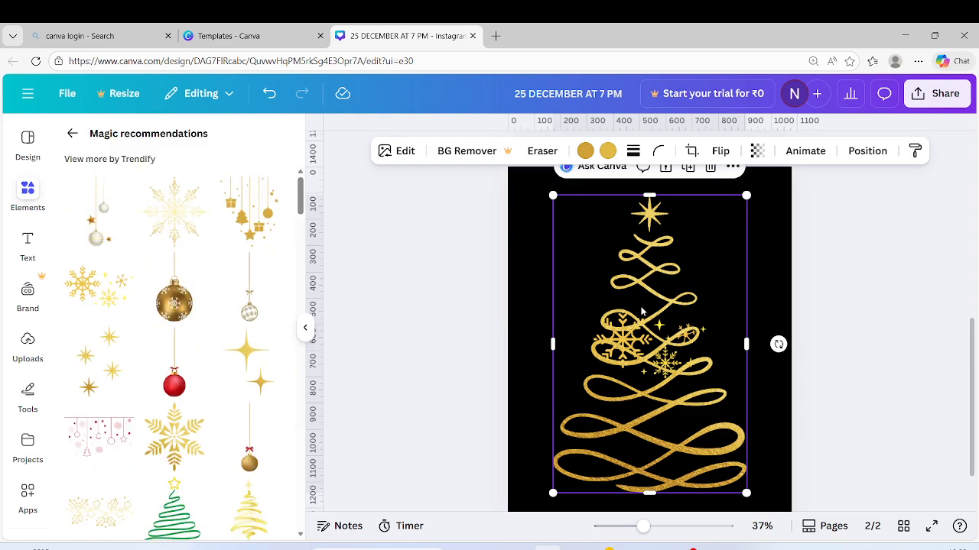
left_click(711, 167)
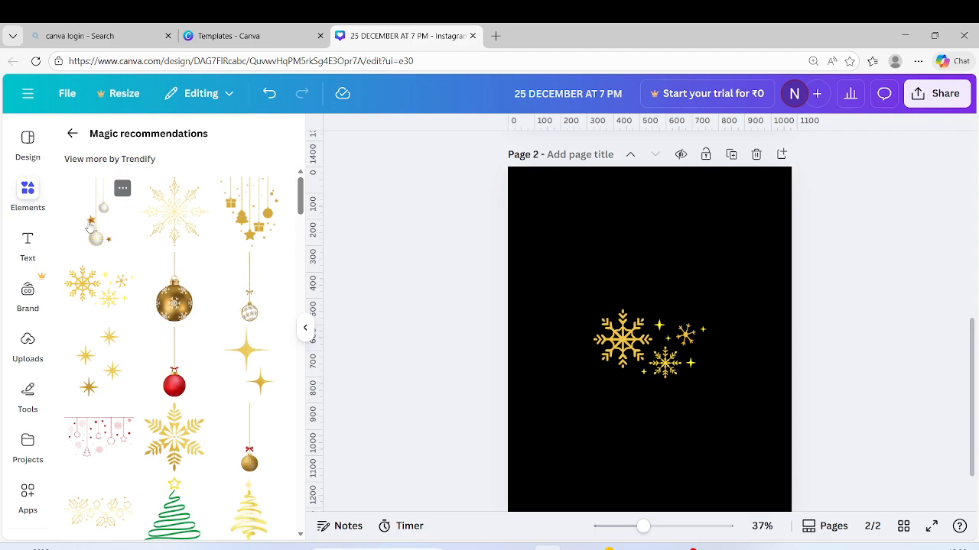
Add the hanging white baubles and stars graphic, align it to the page's upper-left corner and shrink it
left_click(115, 184)
left_click_drag(646, 283, 564, 247)
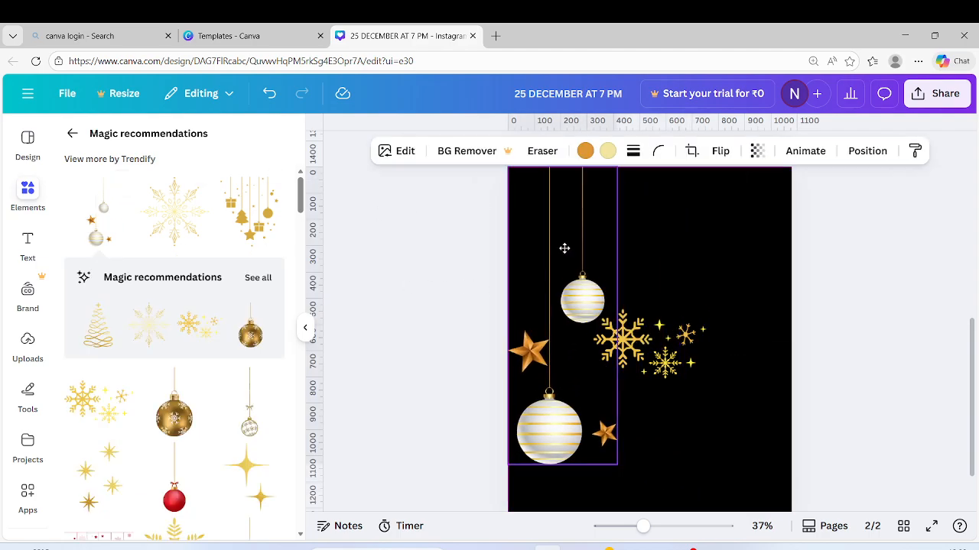
left_click_drag(617, 460, 585, 370)
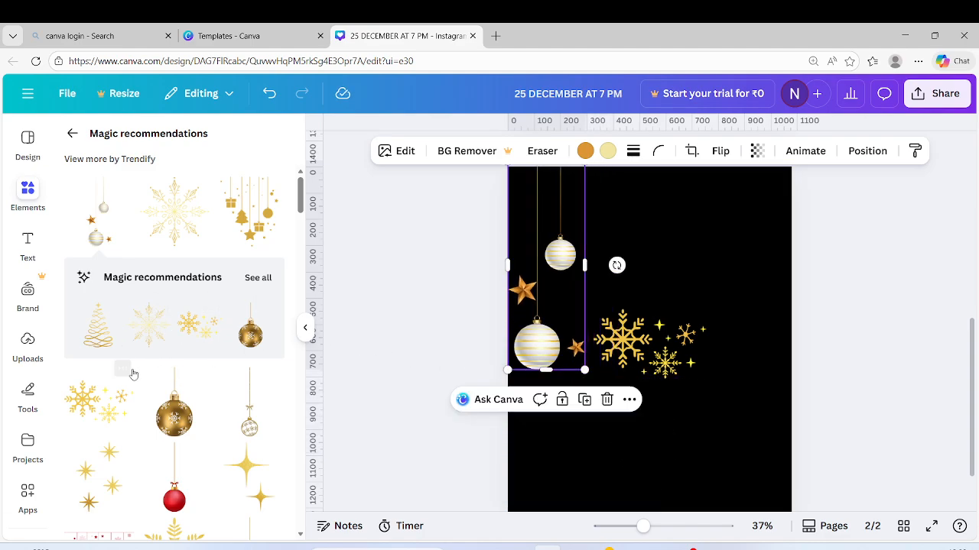
Add the glowing gold swirl Christmas tree from the recommendations to the lower left of the black page
scroll(162, 368, "down", 5)
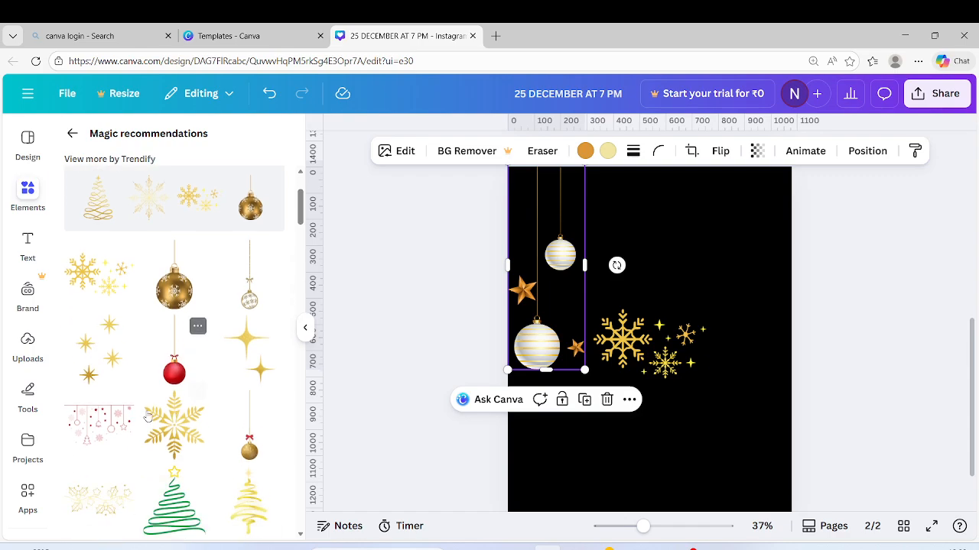
scroll(118, 428, "down", 3)
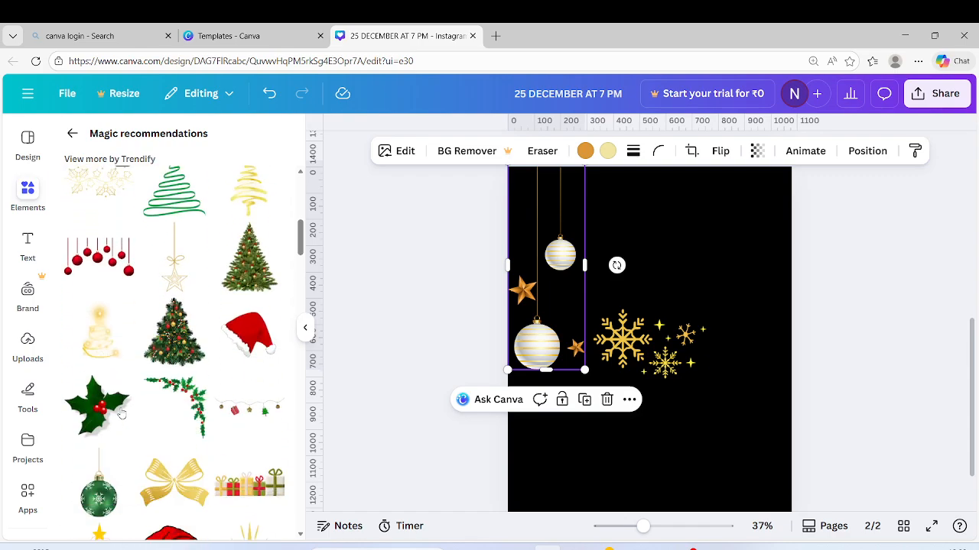
left_click(107, 351)
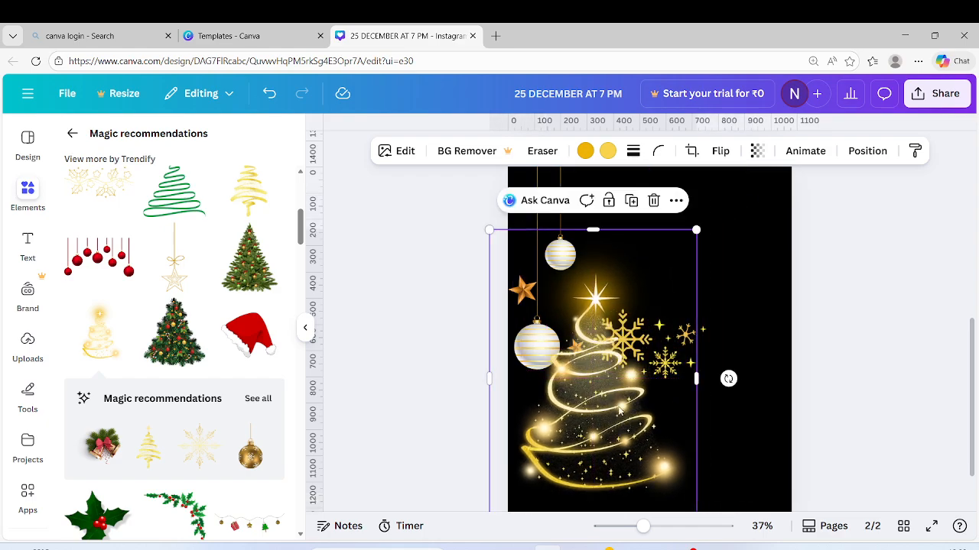
Add the gold bow graphic from the recommendations to the upper part of the page and scale it down
scroll(214, 356, "up", 5)
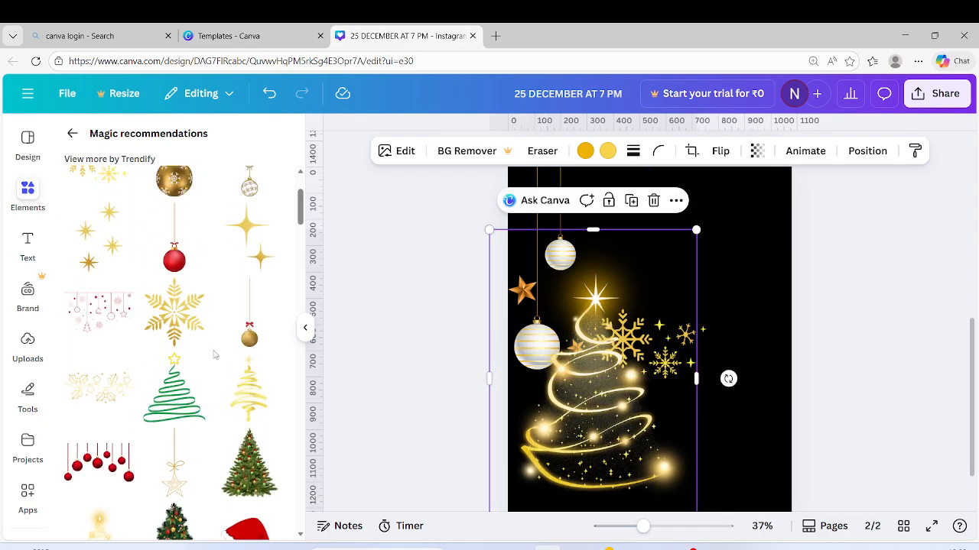
scroll(215, 354, "down", 3)
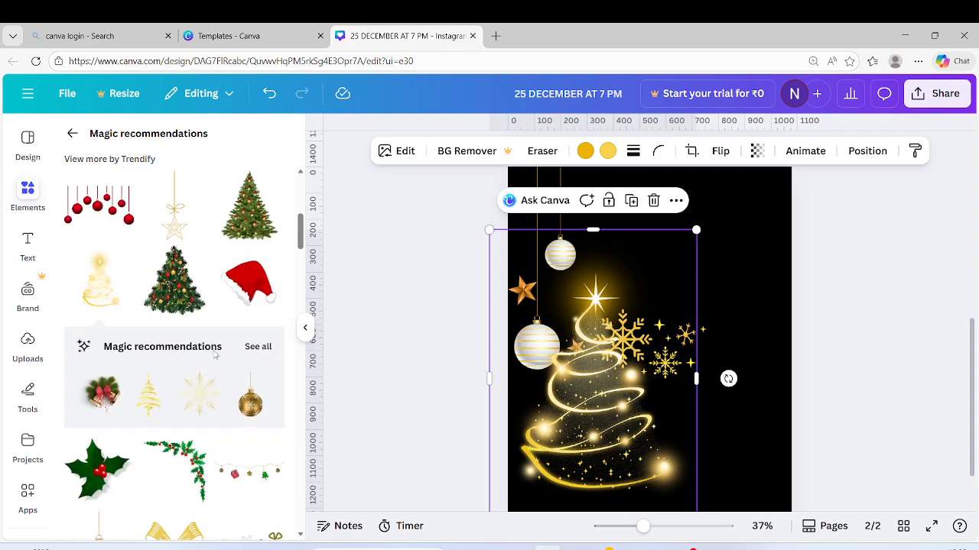
scroll(253, 363, "down", 2)
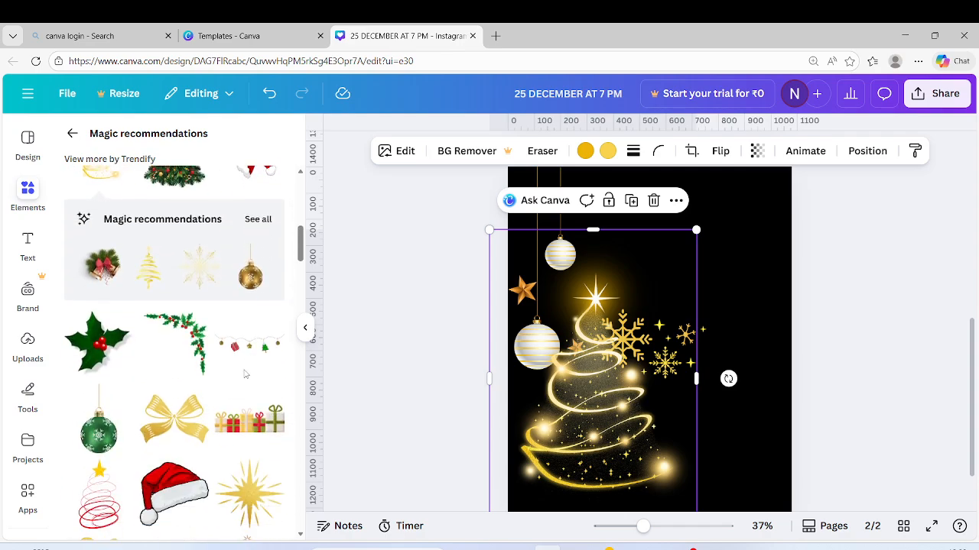
left_click(185, 408)
left_click_drag(724, 370, 718, 301)
scroll(702, 410, "down", 1)
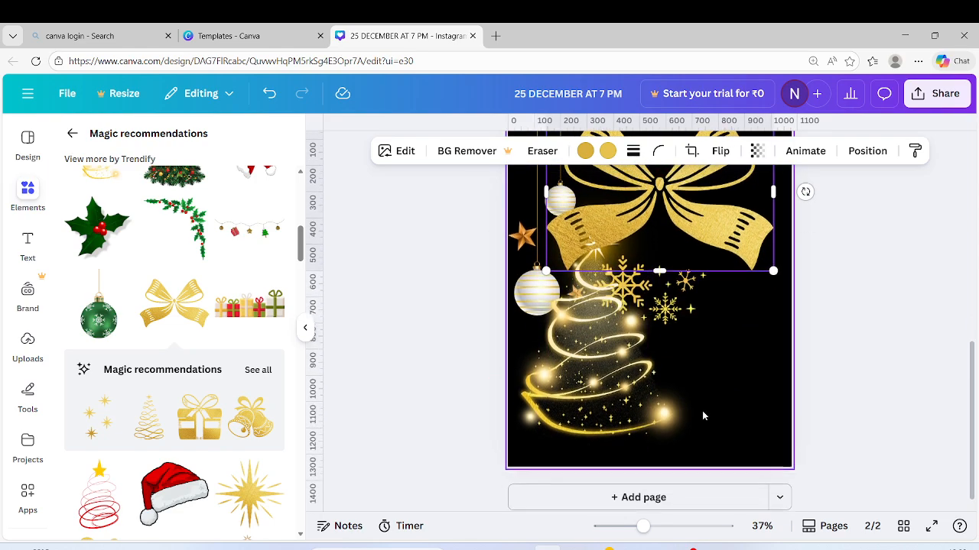
scroll(702, 411, "up", 3)
scroll(702, 411, "down", 1)
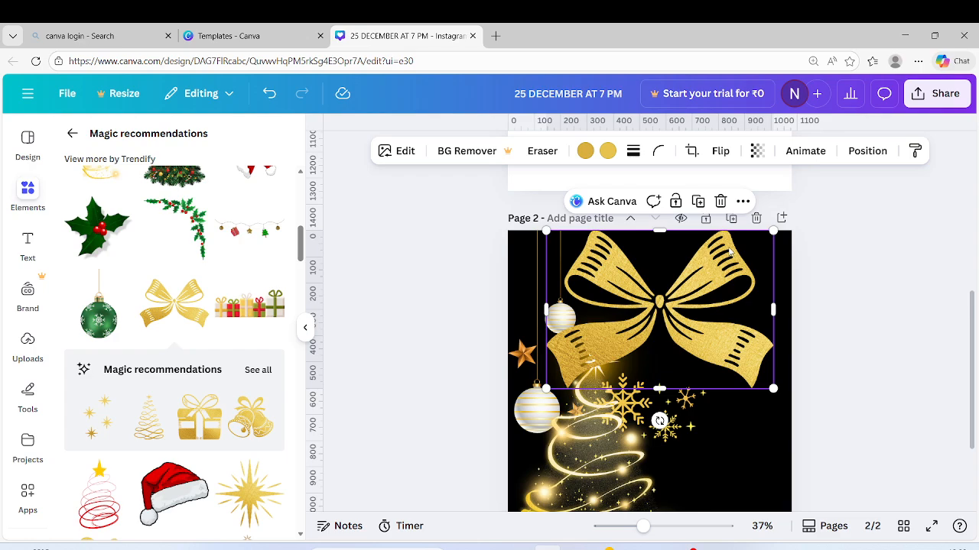
left_click_drag(773, 231, 695, 284)
left_click_drag(638, 353, 665, 351)
Move the glowing tree, the gold bow and the hanging baubles down to clear the upper part of the page
left_click_drag(536, 371, 518, 511)
left_click_drag(648, 323, 677, 439)
left_click_drag(561, 317, 551, 411)
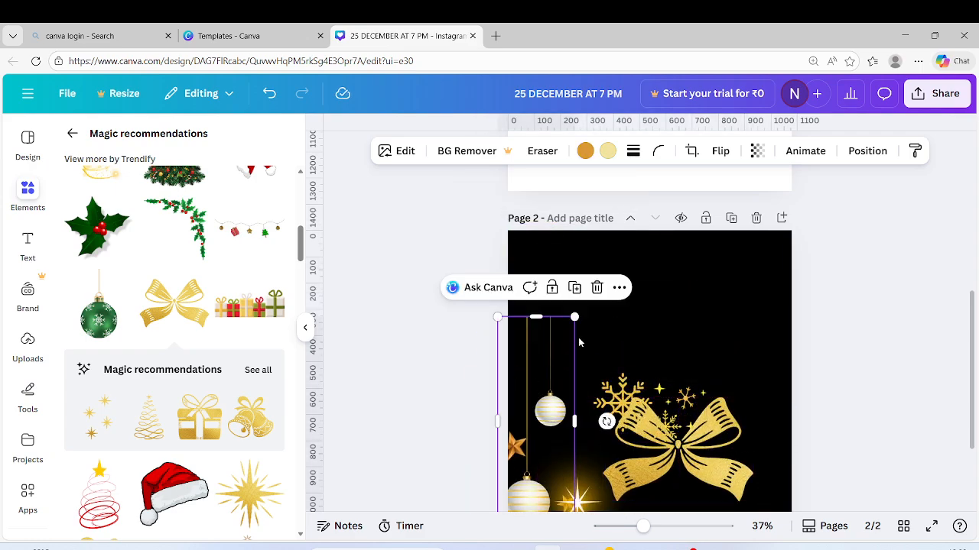
Add a straight line near the top of the black page and set its stroke weight to 16
key("l")
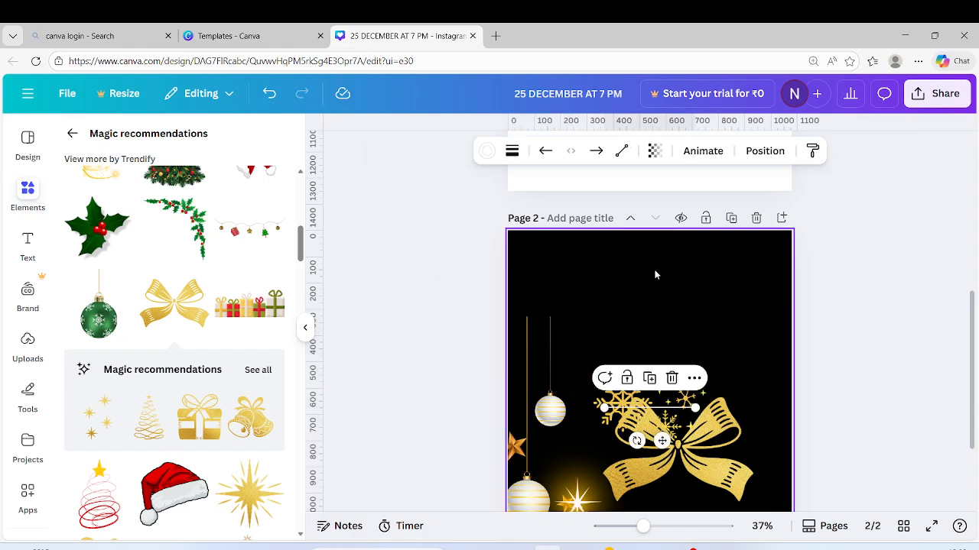
left_click_drag(662, 441, 637, 312)
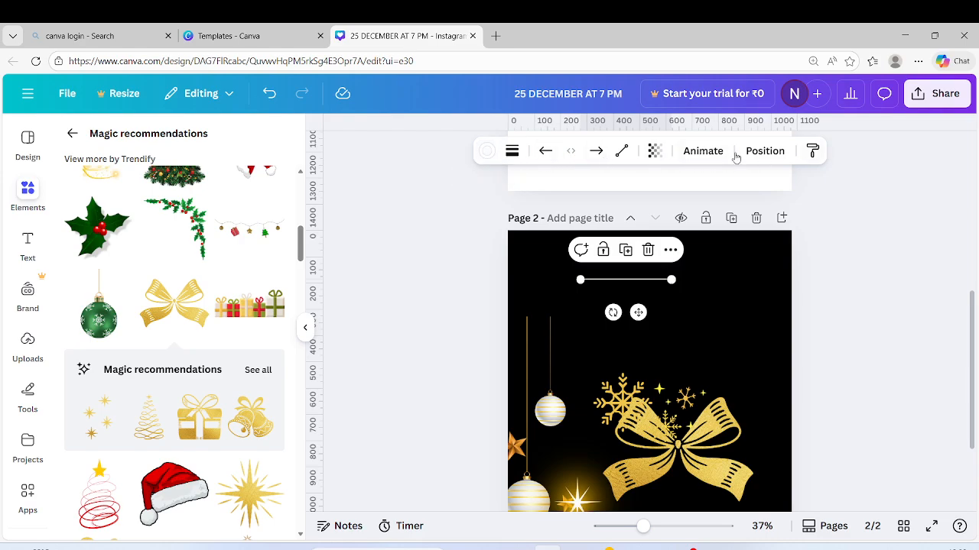
left_click(513, 153)
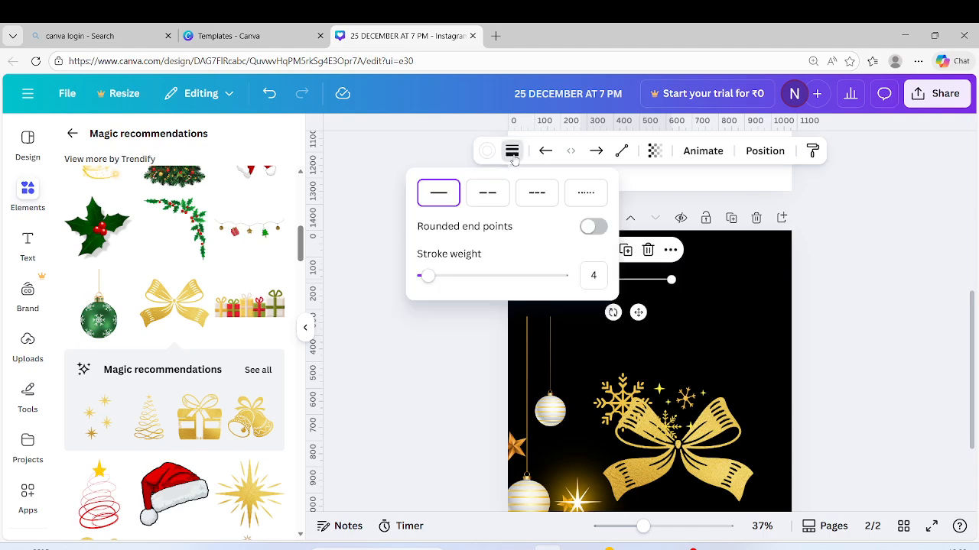
left_click_drag(428, 276, 445, 280)
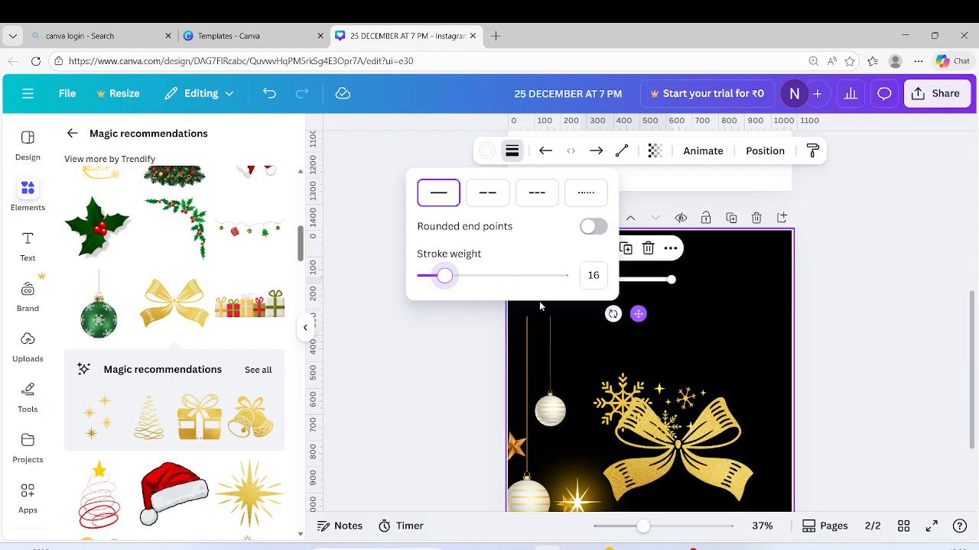
left_click(446, 348)
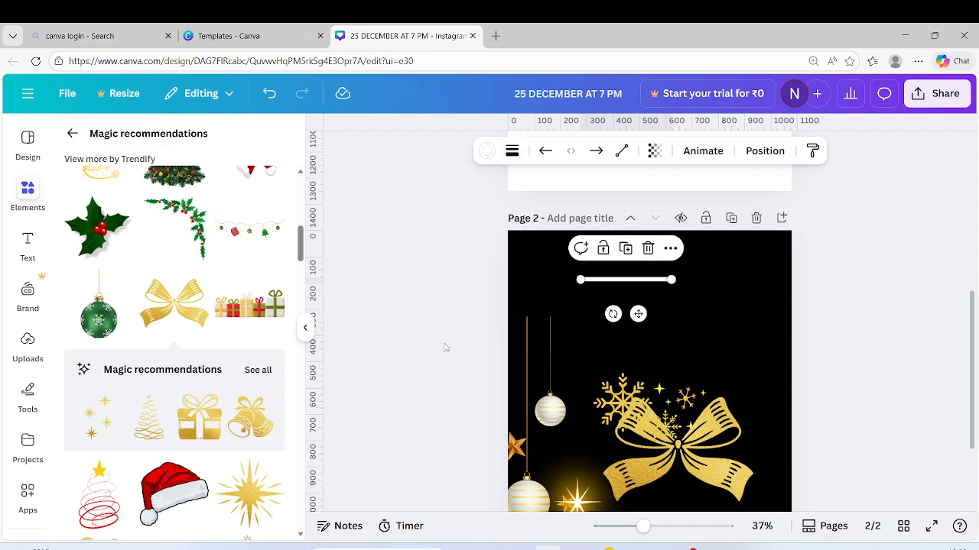
Colour the line with the first gold shade from the bow's photo colours and extend its left end to the page edge
left_click(485, 151)
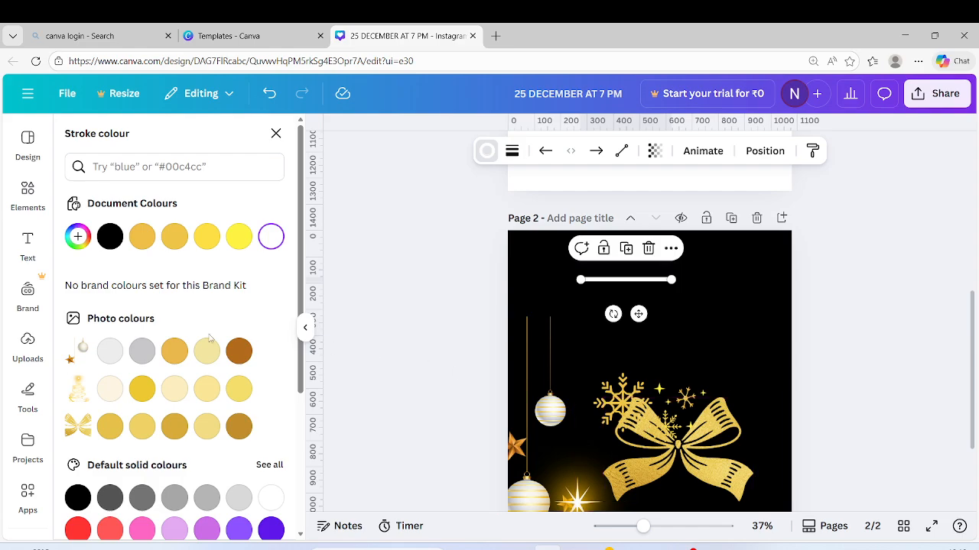
left_click(109, 426)
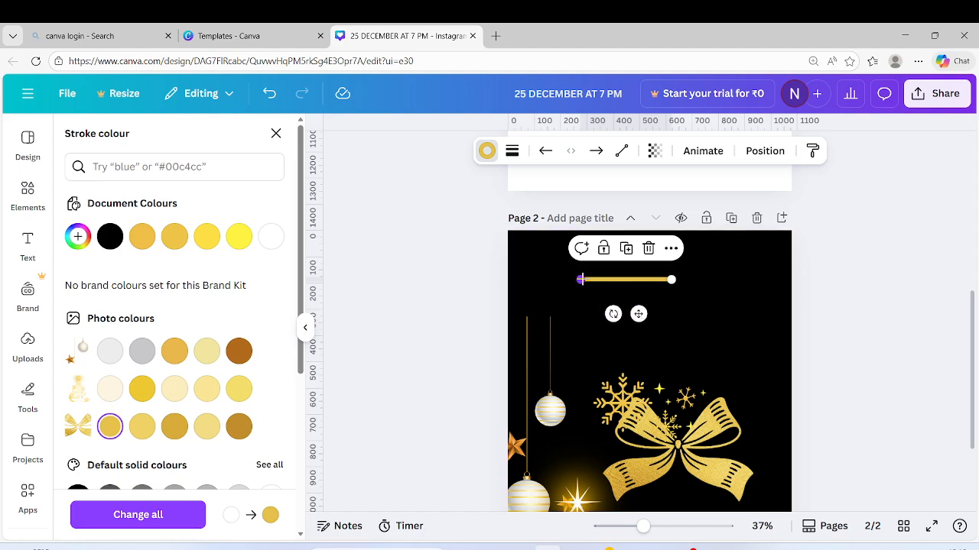
left_click_drag(580, 279, 508, 280)
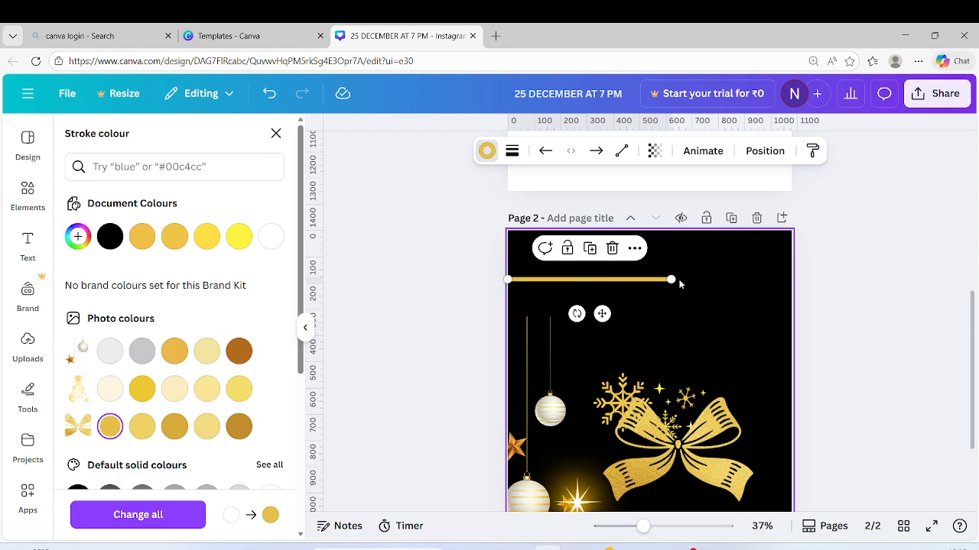
Extend the gold line to the right page edge, move it up slightly and place the bow centrally over it
left_click_drag(673, 280, 791, 280)
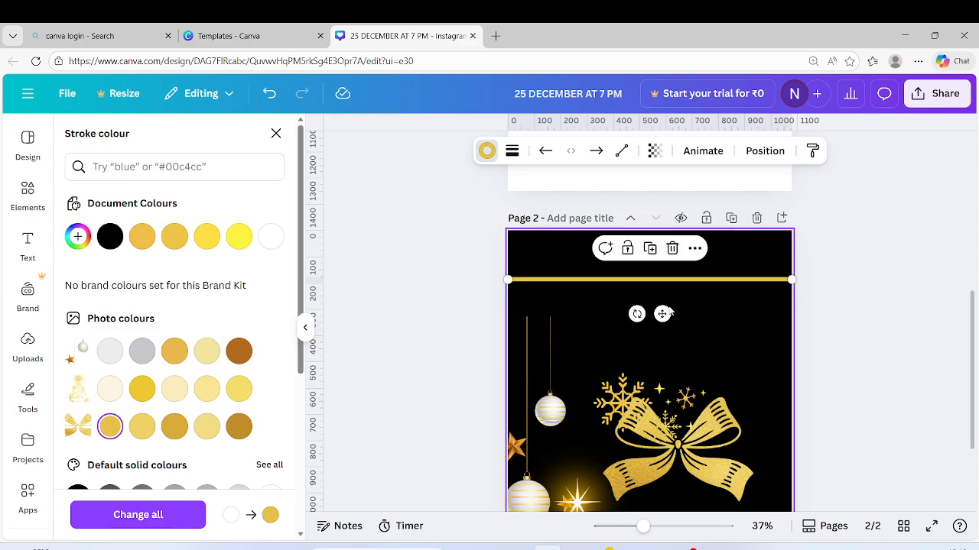
left_click_drag(662, 313, 663, 295)
left_click_drag(693, 444, 690, 336)
left_click_drag(650, 369, 632, 266)
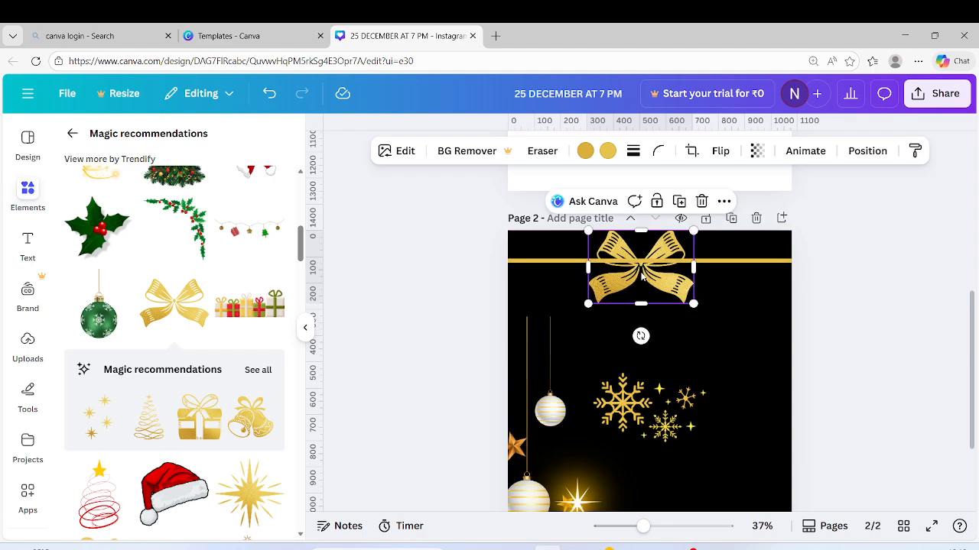
left_click(635, 343)
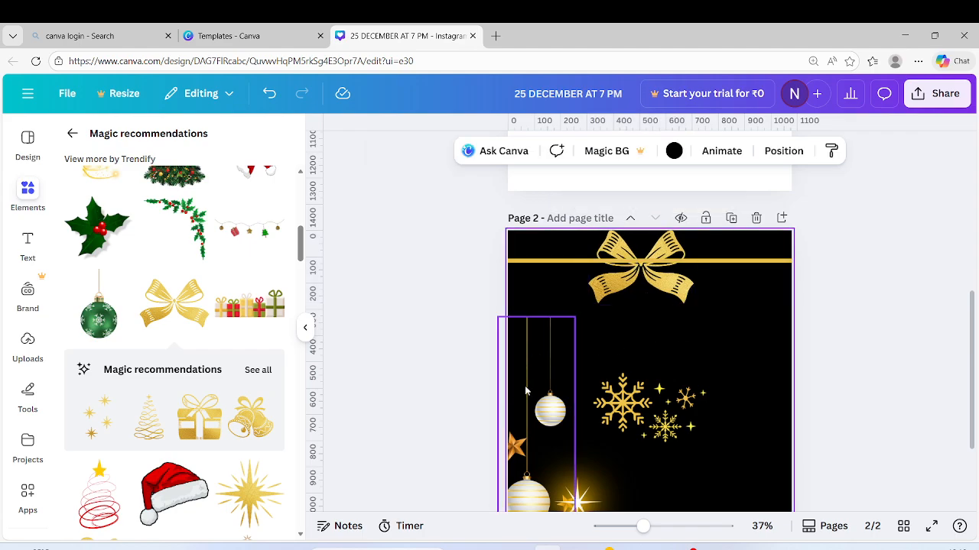
Scale down the hanging baubles graphic and hang it from the page's upper left corner
left_click_drag(526, 389, 539, 332)
left_click_drag(587, 263, 563, 331)
left_click_drag(530, 386, 531, 285)
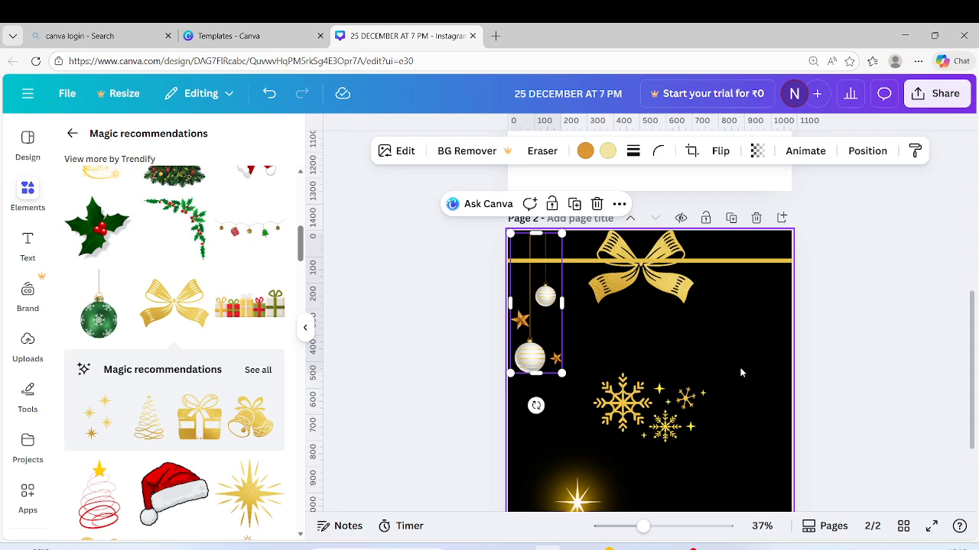
Duplicate the hanging baubles, flip the copy horizontally and place it in the page's upper right corner
key("ctrl+d")
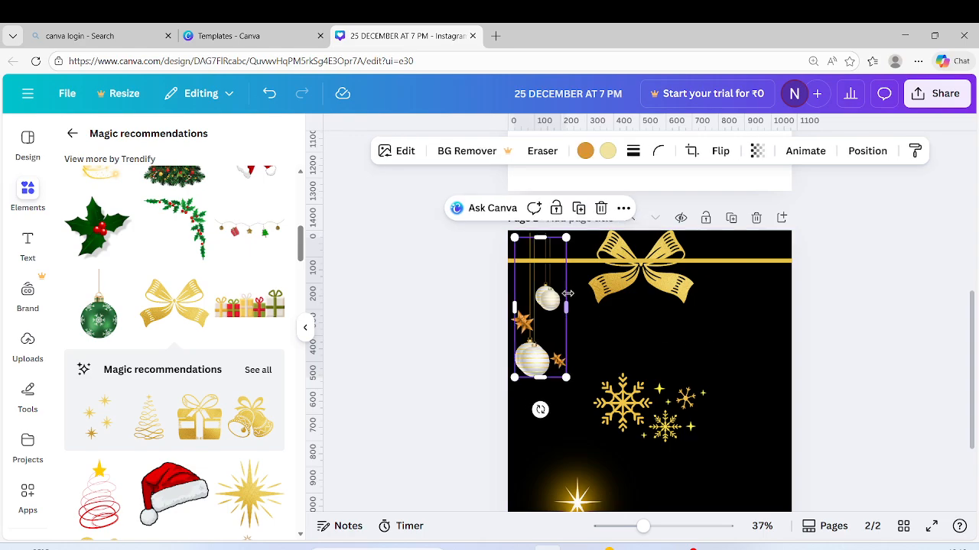
left_click(719, 151)
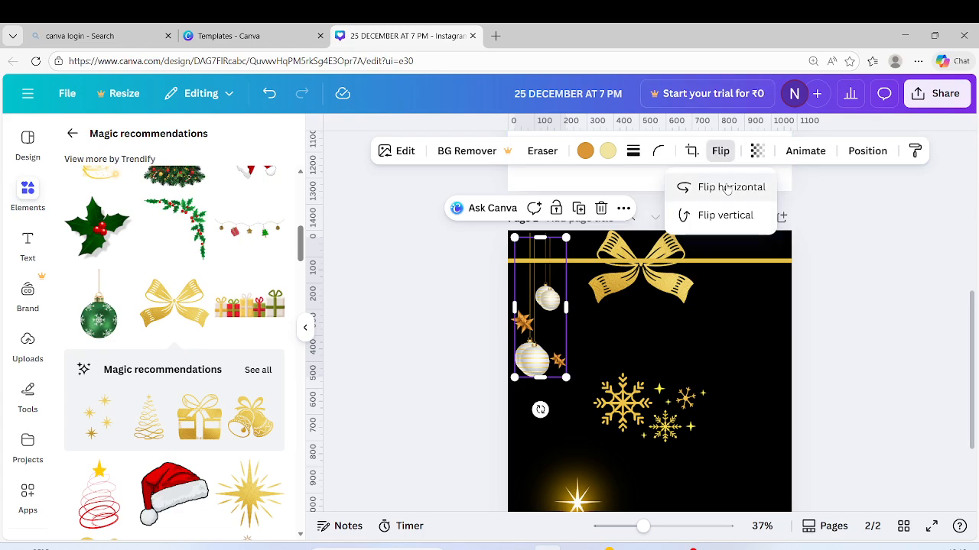
left_click(723, 189)
left_click_drag(552, 336, 774, 326)
Move the glowing tree up on the page's left side, enlarge it slightly and shift it a little further left
scroll(740, 431, "down", 3)
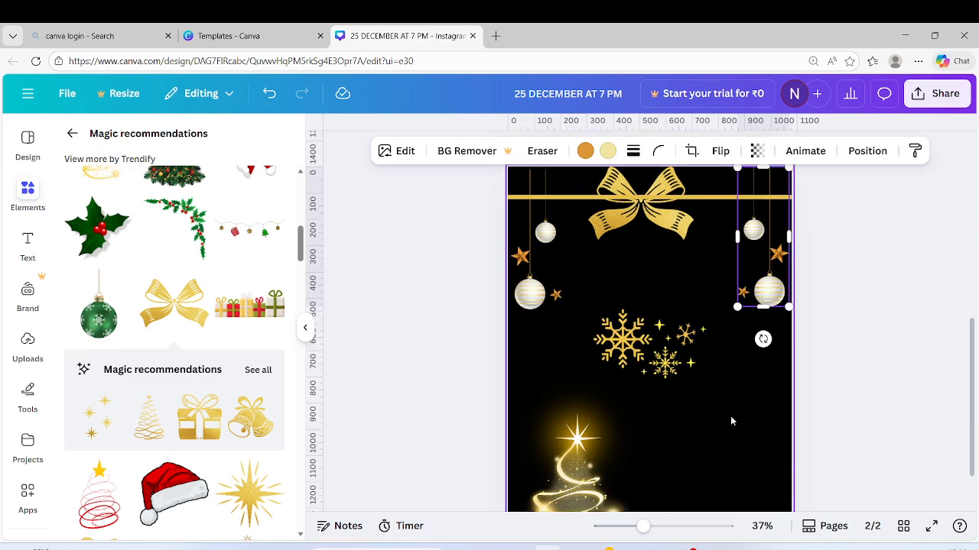
left_click_drag(577, 413, 570, 304)
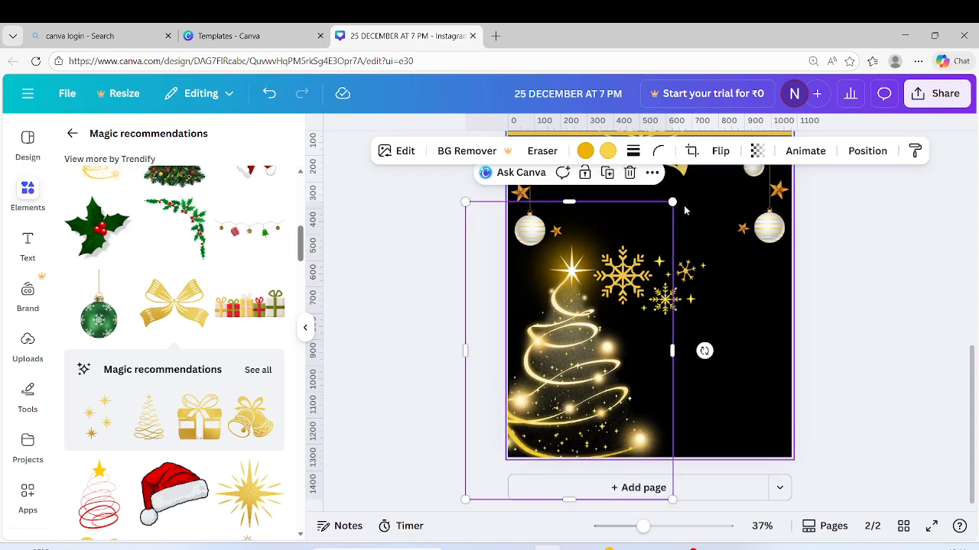
left_click_drag(673, 201, 686, 190)
left_click_drag(551, 291, 541, 290)
mouse_move(631, 272)
left_mouse_down()
mouse_move(638, 290)
mouse_move(623, 272)
left_mouse_up()
Move the gold snowflakes to the page's bottom edge beside the tree and scale them down
left_click(689, 293)
left_click_drag(688, 293, 757, 425)
left_click_drag(773, 376, 702, 435)
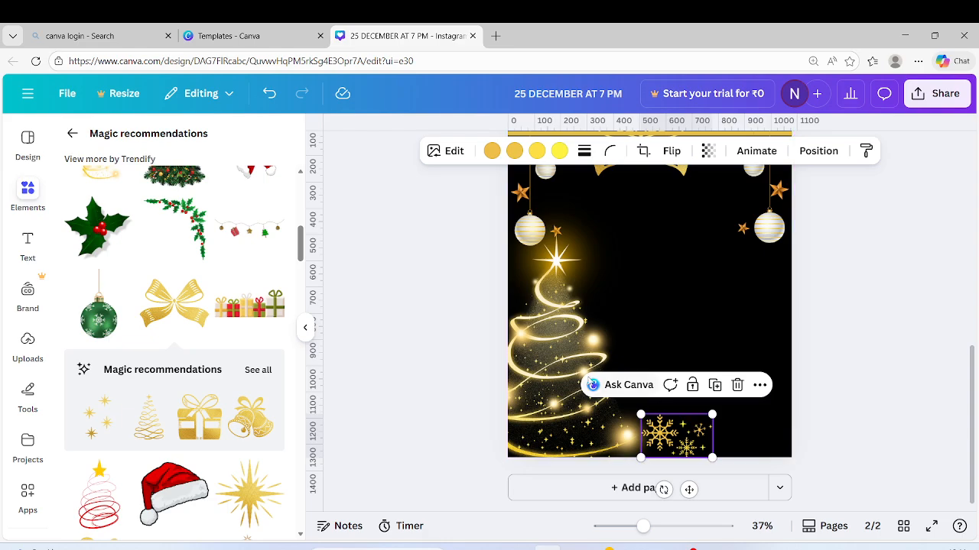
left_click(545, 340)
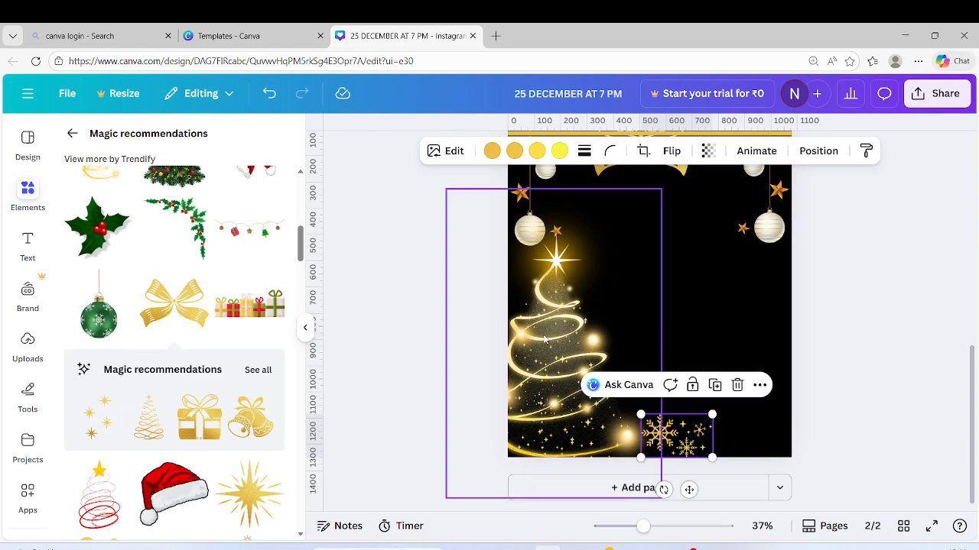
Duplicate the small gold snowflakes three times, placing one copy along the bottom edge and two up the right edge
left_click(688, 434)
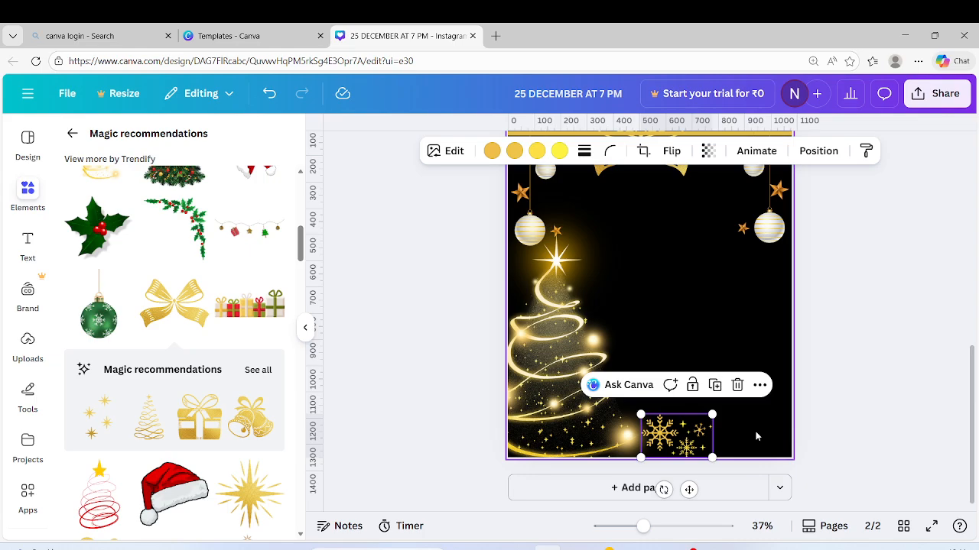
key("ctrl+d")
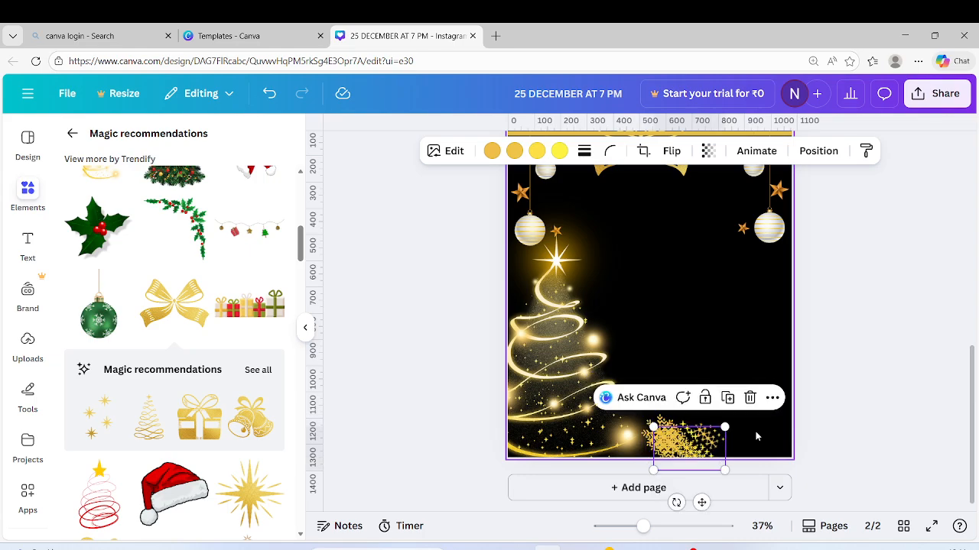
left_click_drag(686, 448, 749, 439)
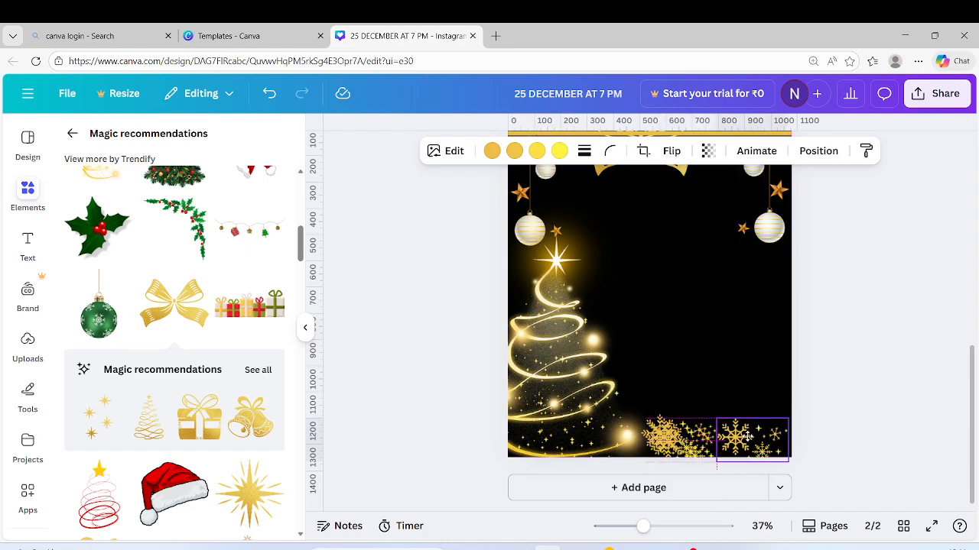
left_click_drag(672, 443, 779, 293)
left_click(676, 440)
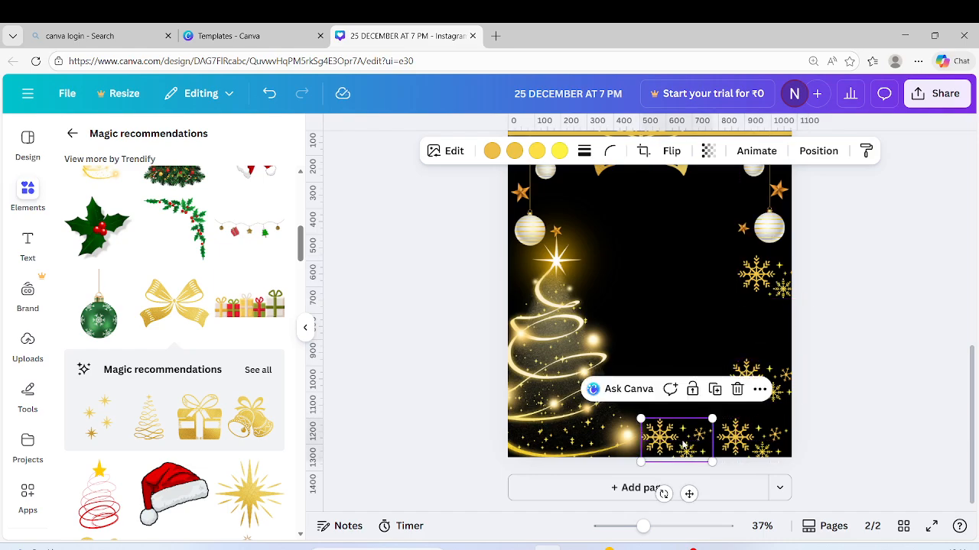
Rotate the two upper snowflake copies clockwise so they run down the page's right edge
left_click(777, 404)
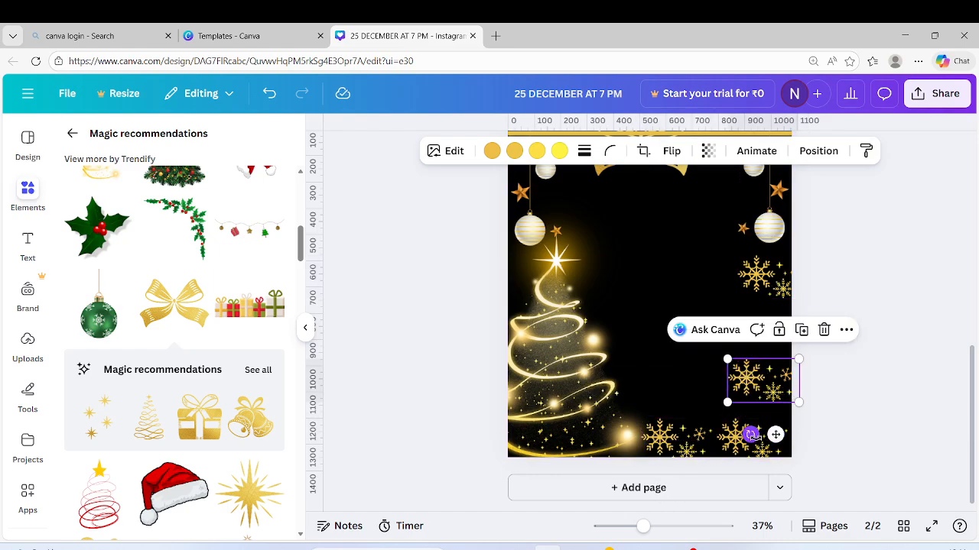
left_click_drag(751, 434, 649, 393)
left_click(830, 348)
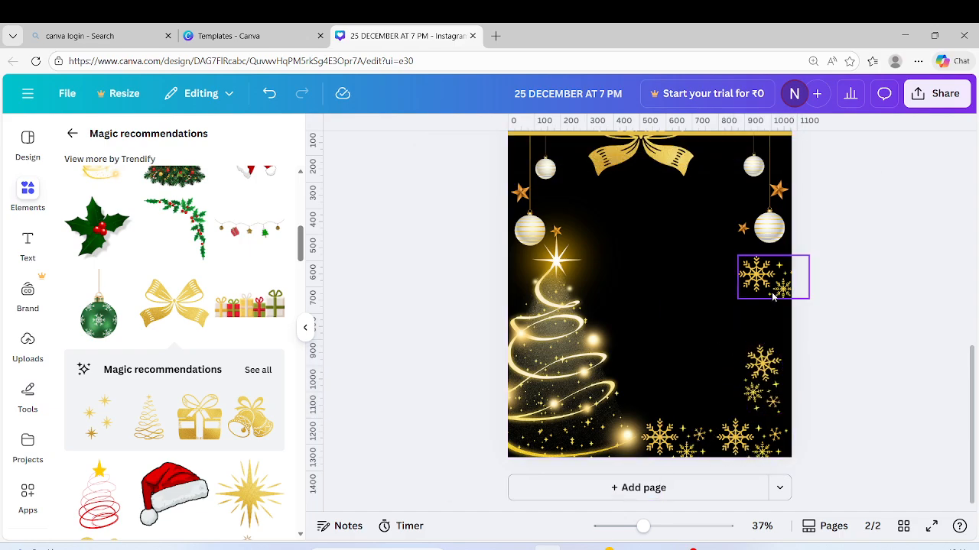
left_click(772, 292)
left_click_drag(760, 331, 716, 300)
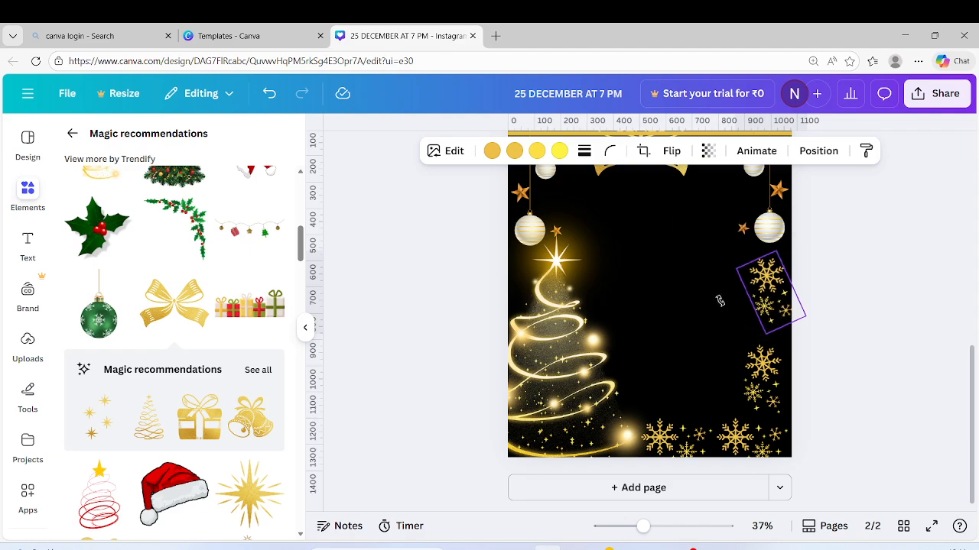
left_click(925, 361)
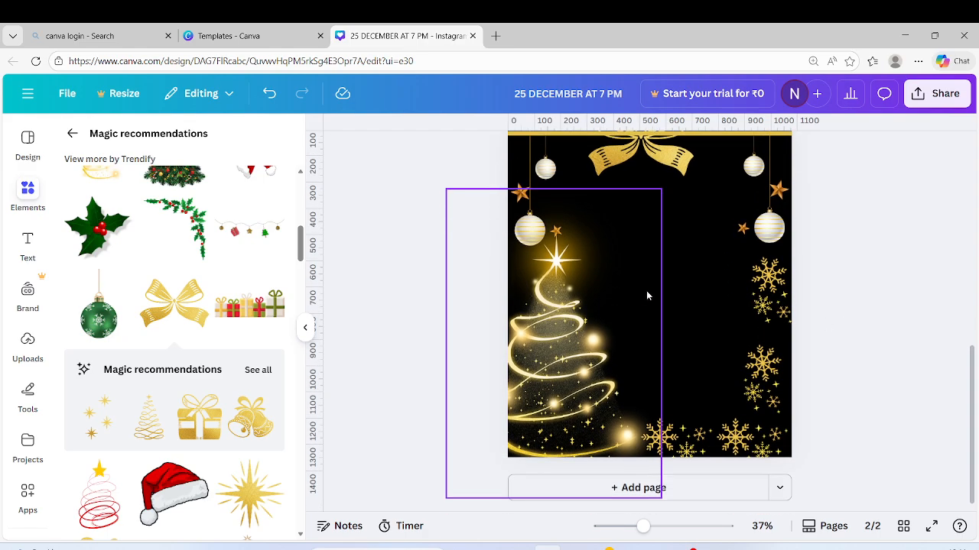
left_click(554, 288)
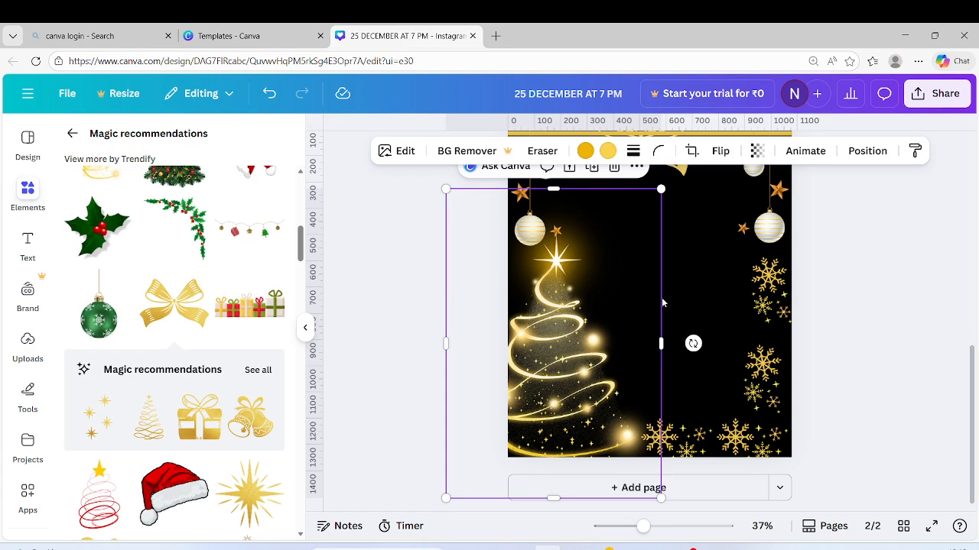
left_click(831, 291)
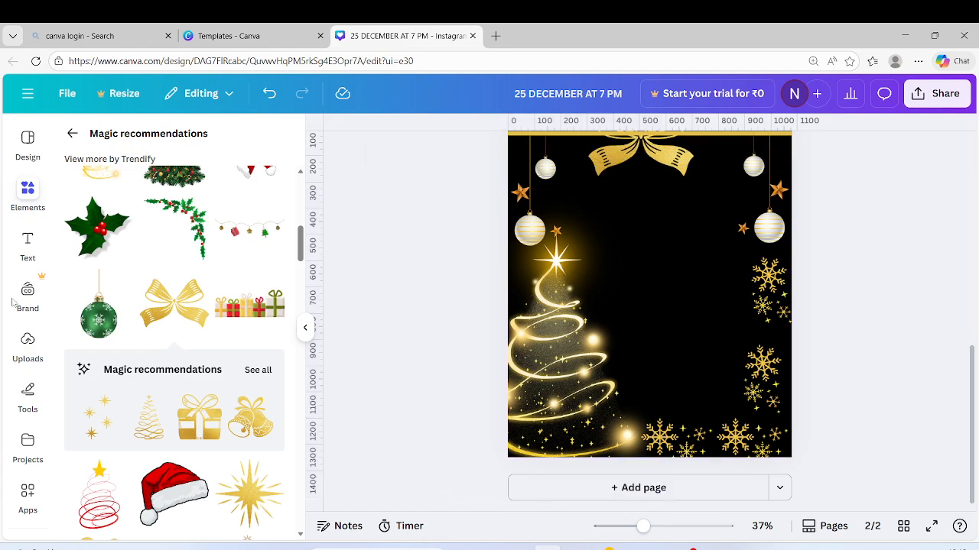
Open the text options and review the event details written on page 1
left_click(30, 249)
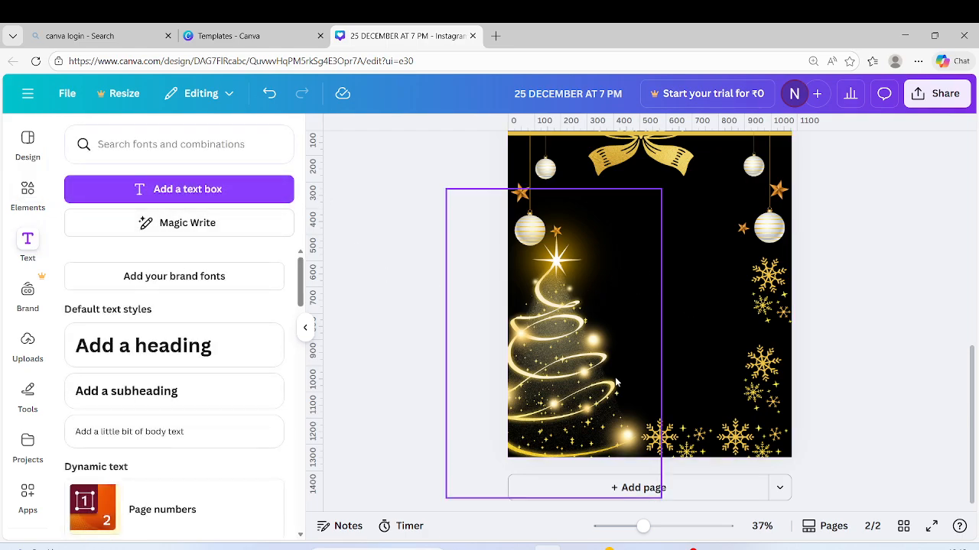
scroll(767, 304, "up", 3)
scroll(767, 304, "up", 3)
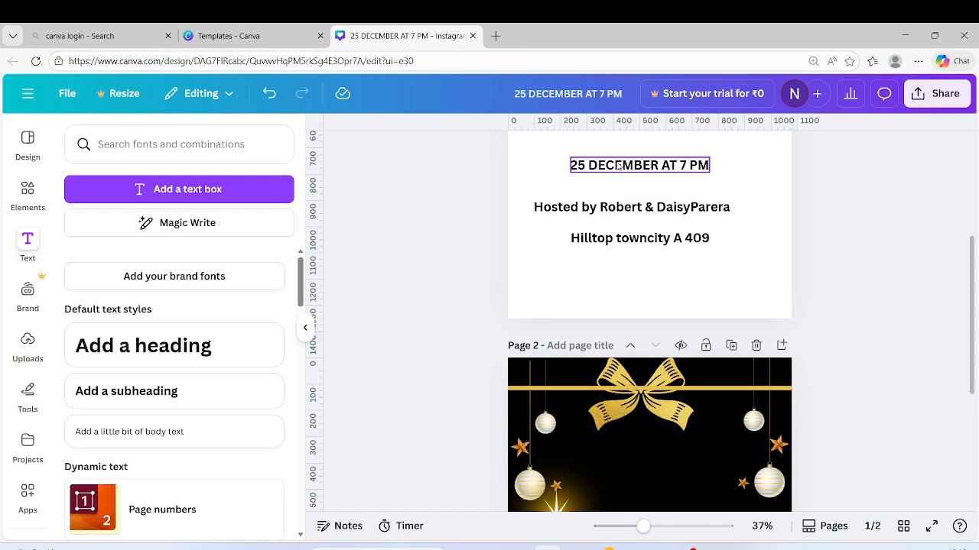
scroll(619, 229, "up", 2)
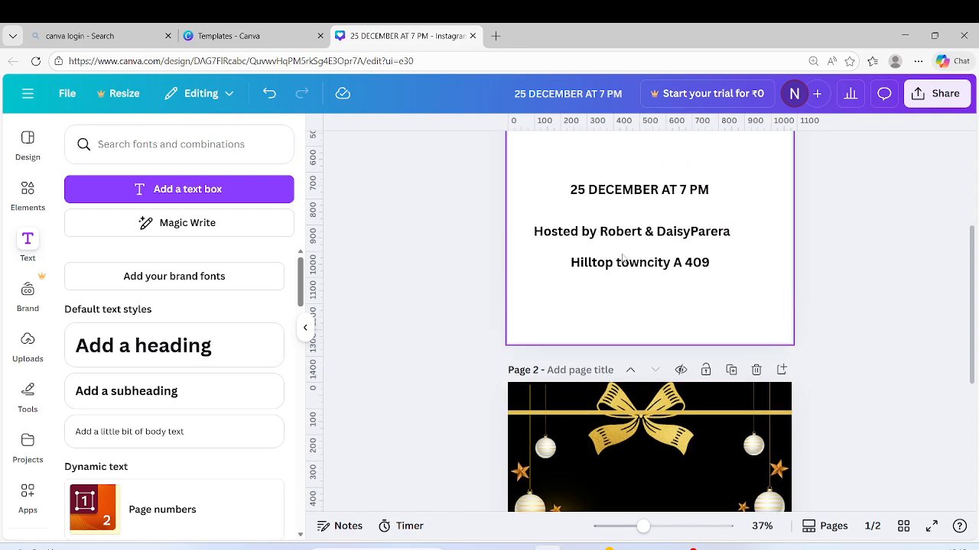
scroll(850, 489, "down", 5)
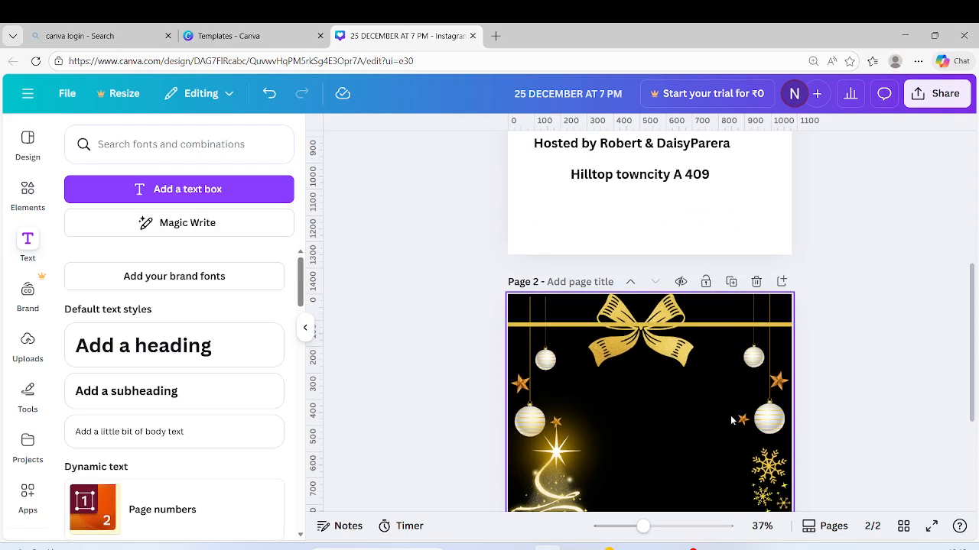
Add a plain text box and the "Happy birthday!" text combination to the black page, placing the combination below the bow
left_click(153, 189)
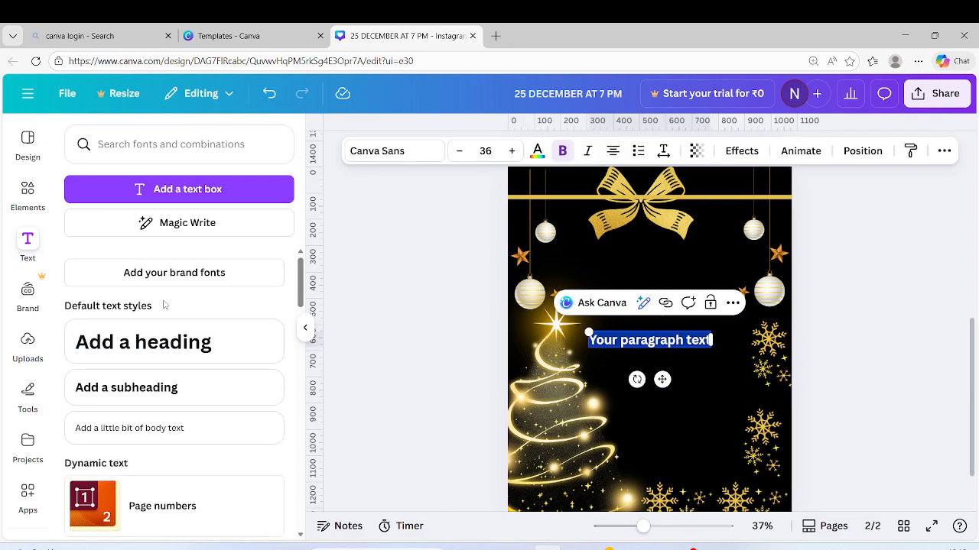
scroll(146, 400, "down", 6)
scroll(145, 400, "down", 8)
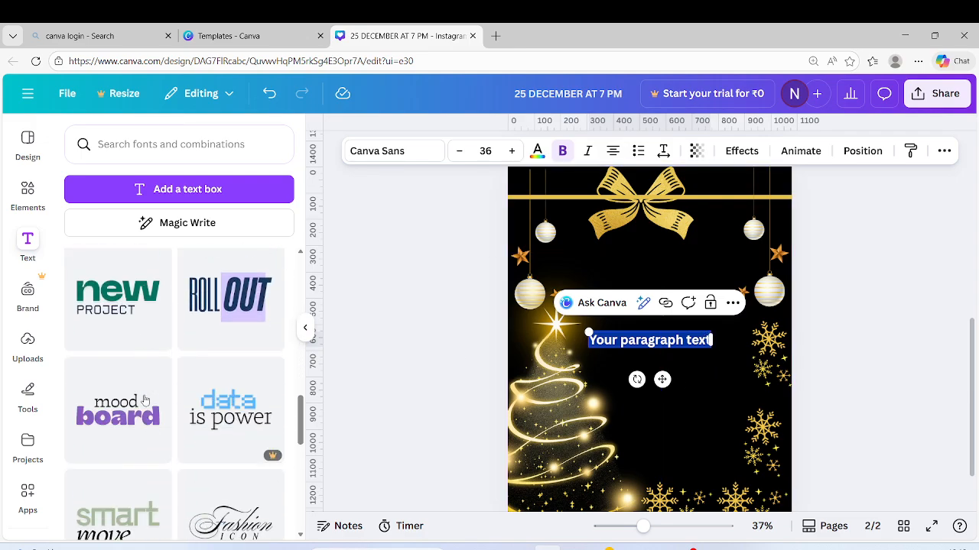
scroll(145, 400, "down", 10)
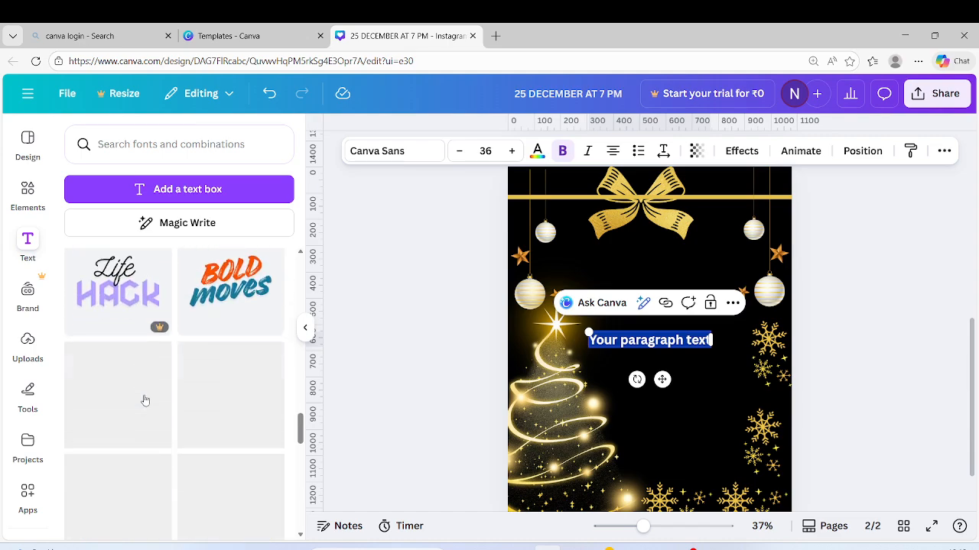
scroll(146, 400, "down", 10)
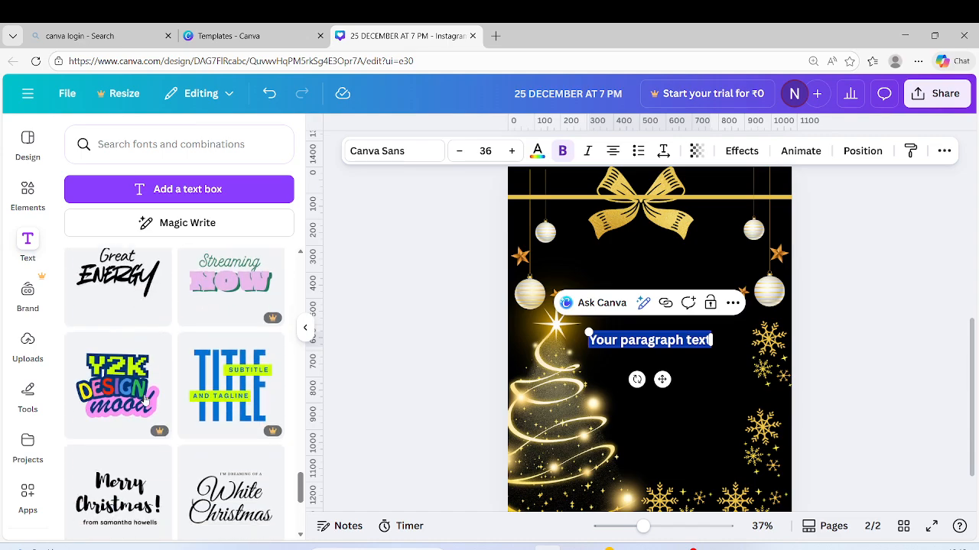
scroll(145, 399, "down", 10)
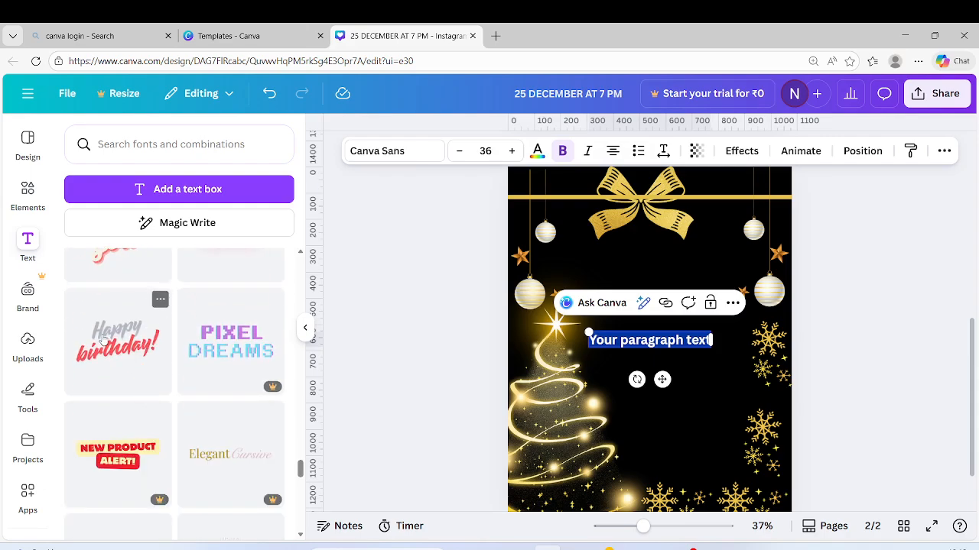
left_click_drag(103, 342, 637, 374)
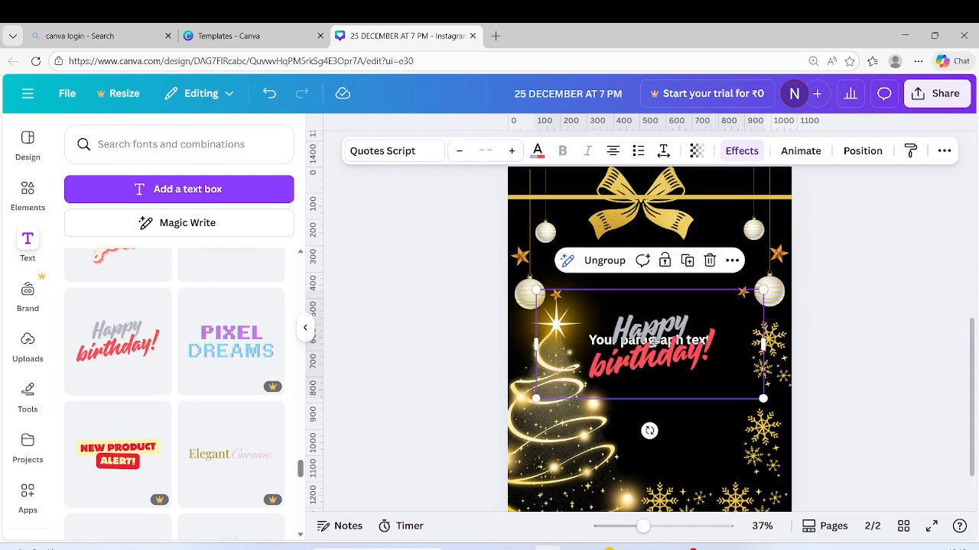
left_click_drag(654, 341, 639, 275)
Delete the "Your paragraph text" box and shift the "Happy birthday!" text between the baubles
left_click(699, 340)
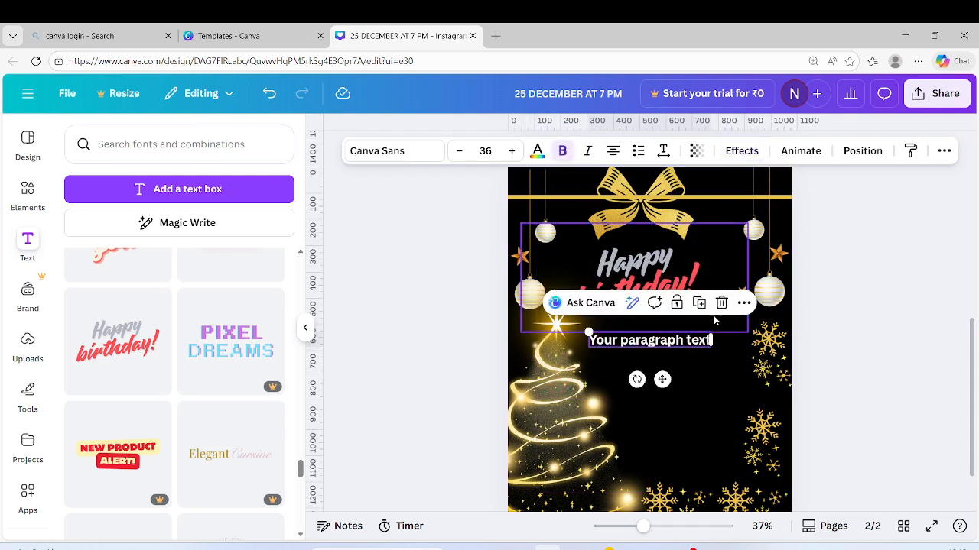
left_click(721, 303)
left_click_drag(673, 256, 689, 265)
Replace the word "Happy" in the title combination with "CHRISTMAS"
double_click(687, 263)
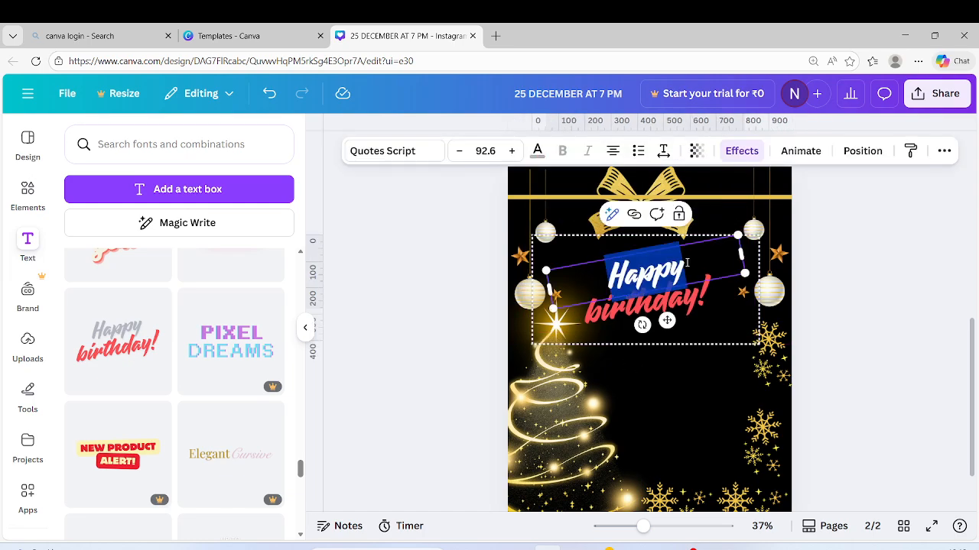
key("Delete")
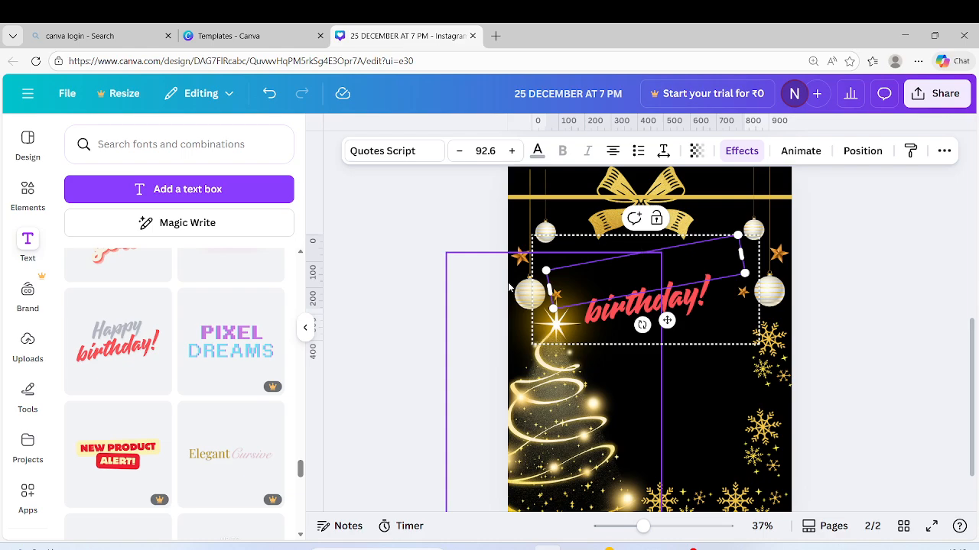
type("CH")
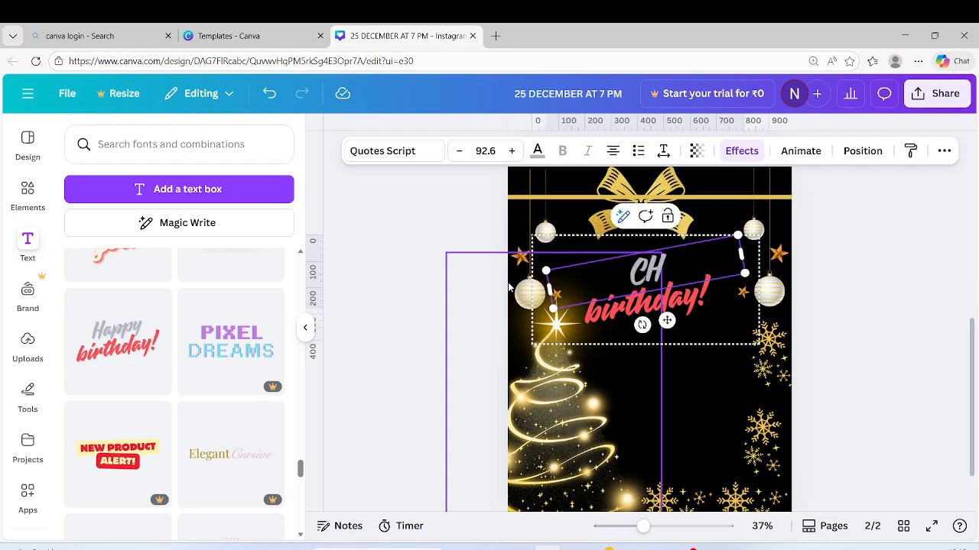
type("RIST")
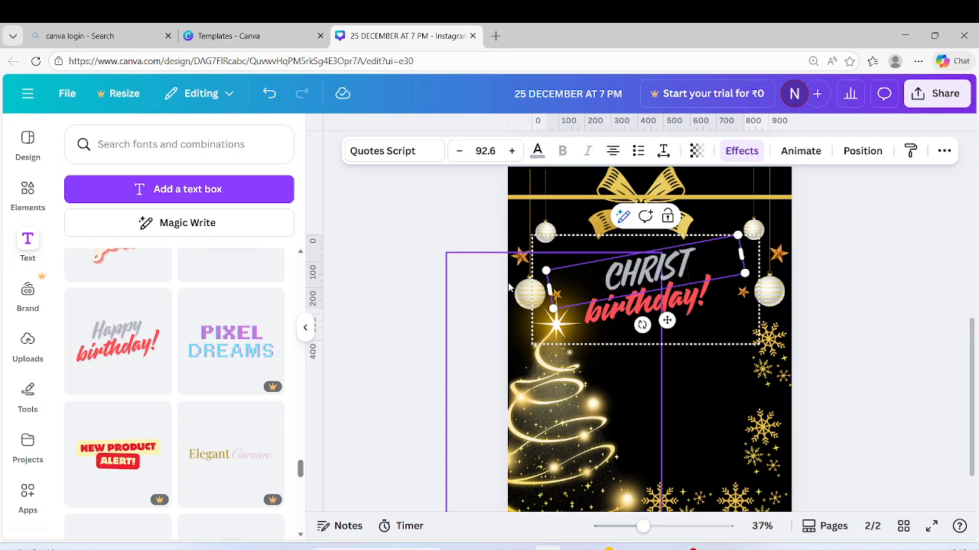
type("MAS")
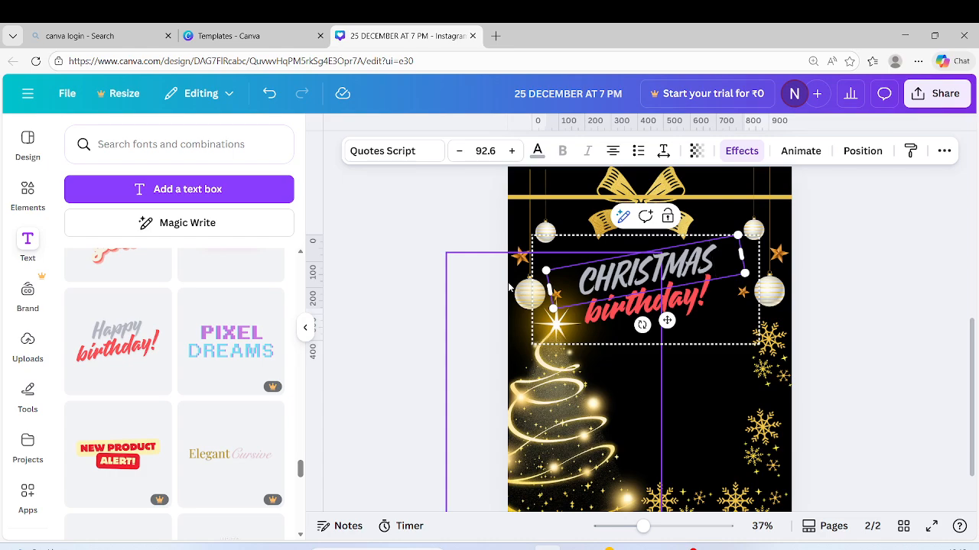
Replace "birthday!" in the title combination with "PARTY" and shift the whole title slightly down between the baubles
left_click(688, 314)
double_click(715, 286)
left_click(719, 283)
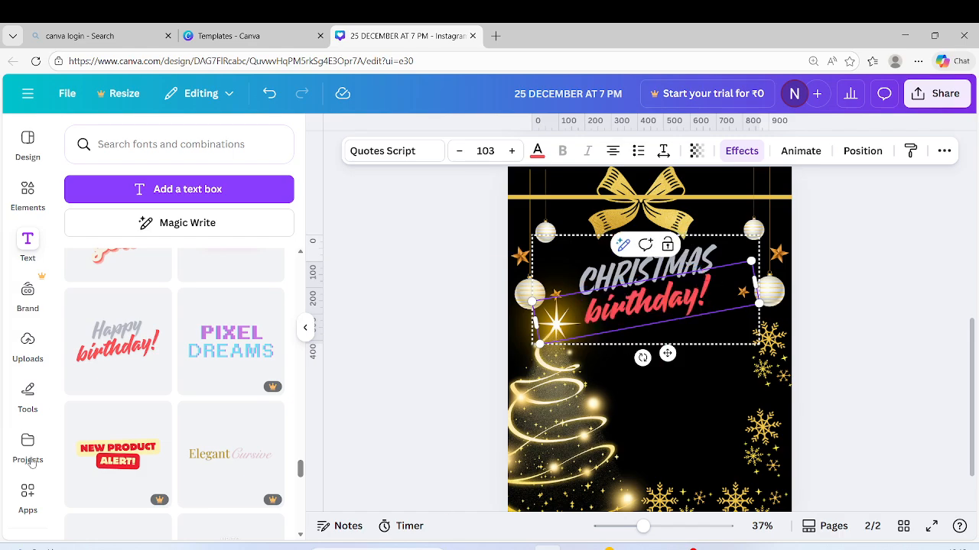
left_click(697, 422)
left_click(690, 302)
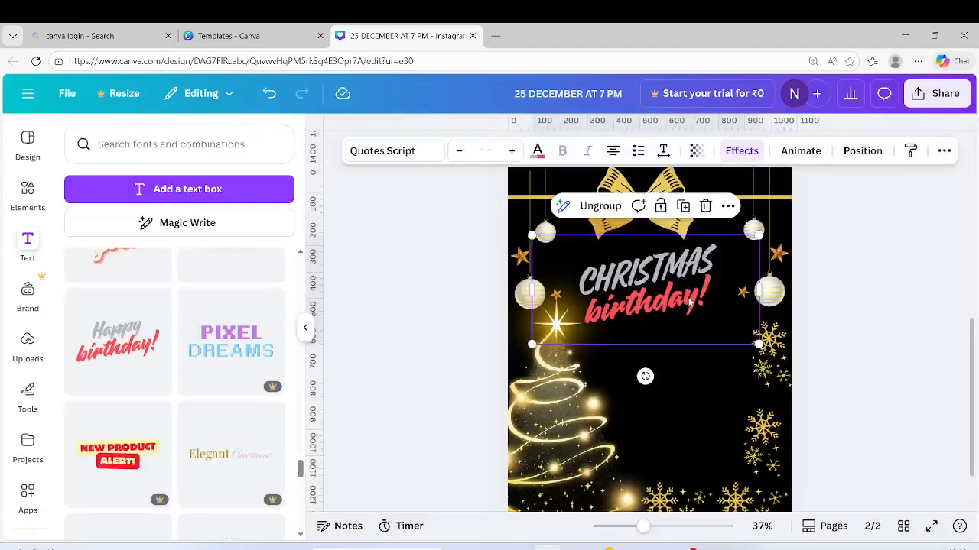
double_click(693, 292)
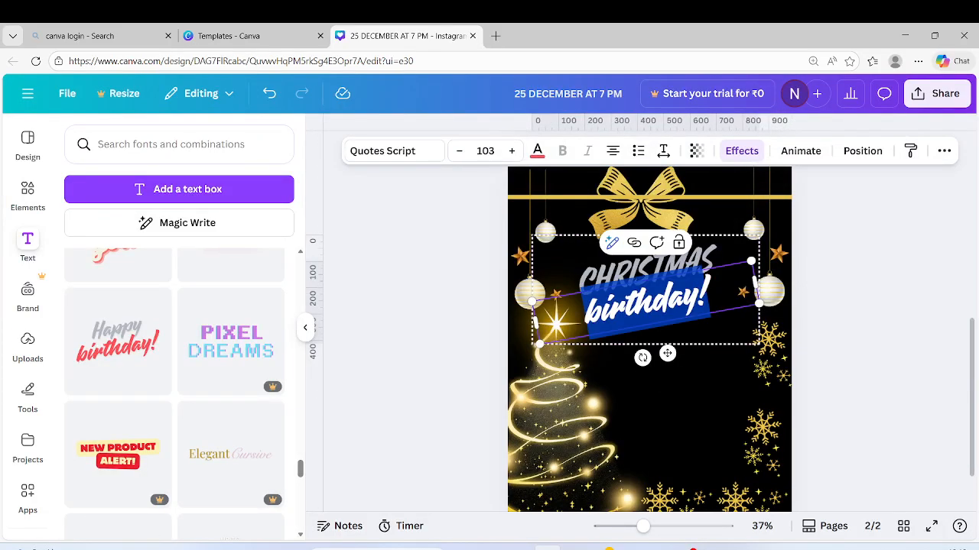
key("BackSpace")
type("PART")
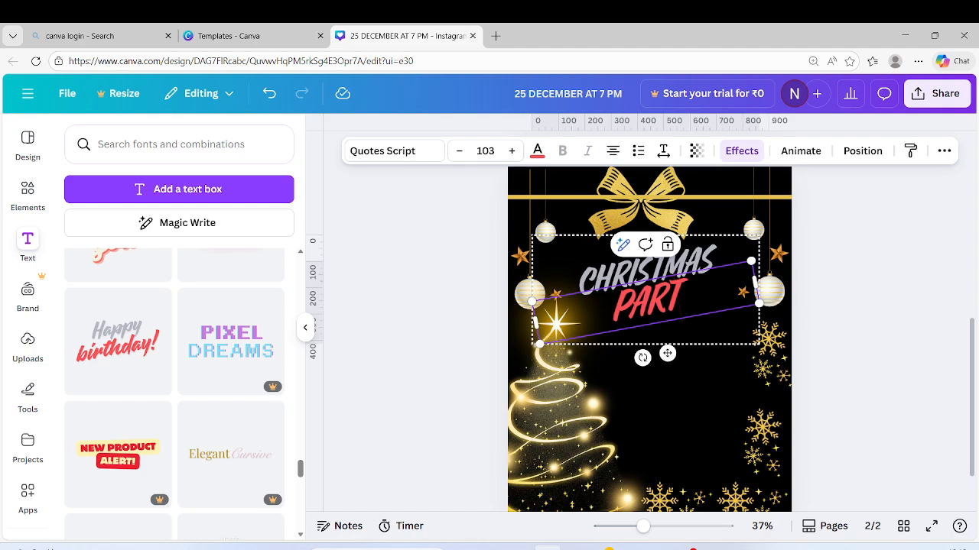
type("Y")
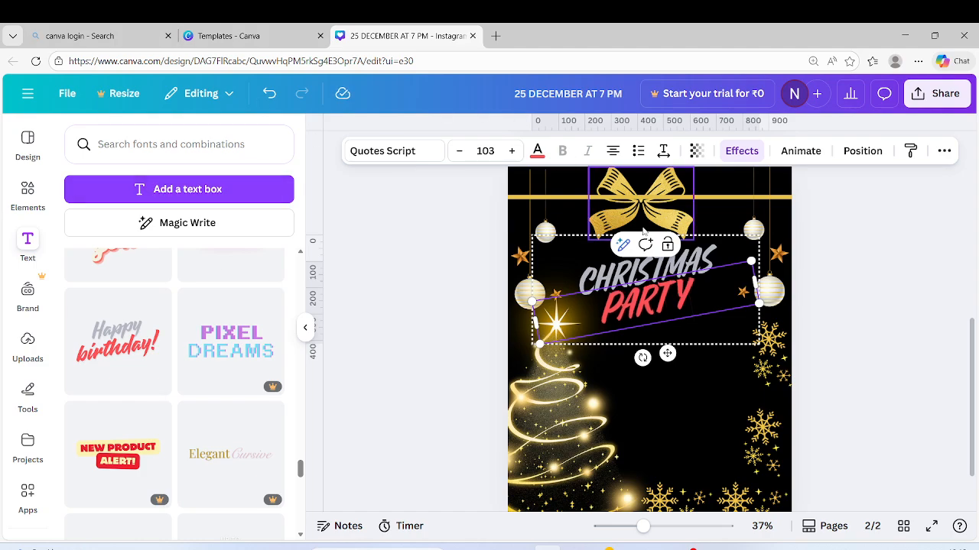
left_click(723, 411)
mouse_move(695, 286)
left_mouse_down()
mouse_move(699, 252)
mouse_move(711, 295)
left_mouse_up()
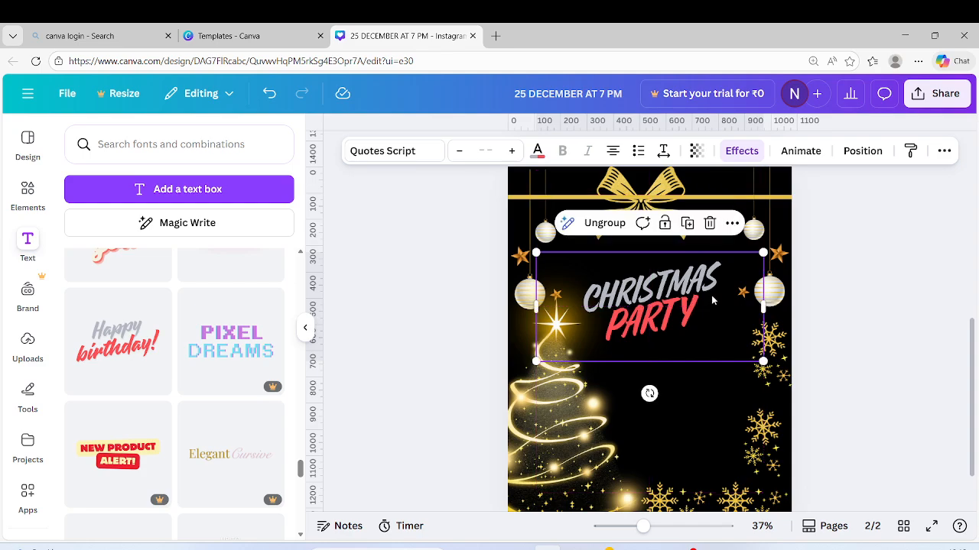
left_click(672, 285)
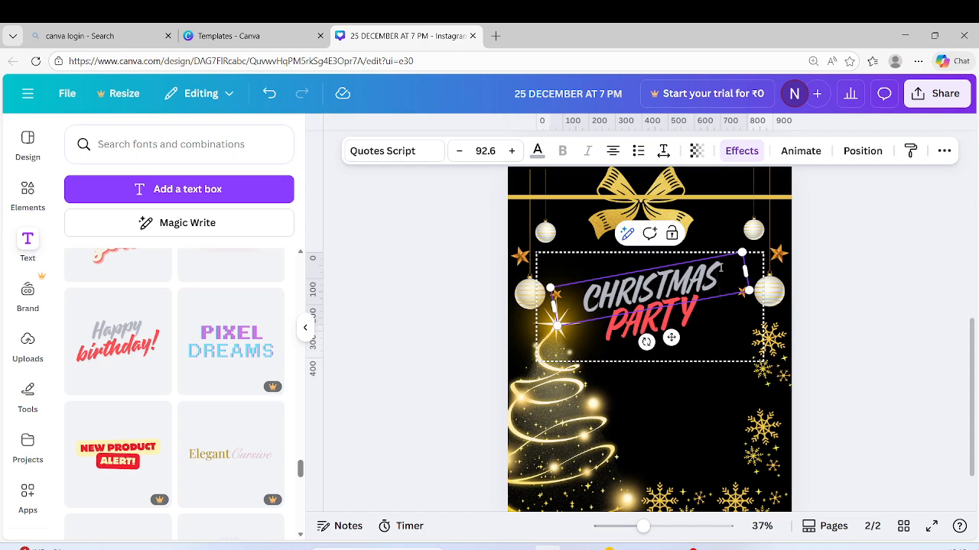
left_click_drag(717, 269, 560, 278)
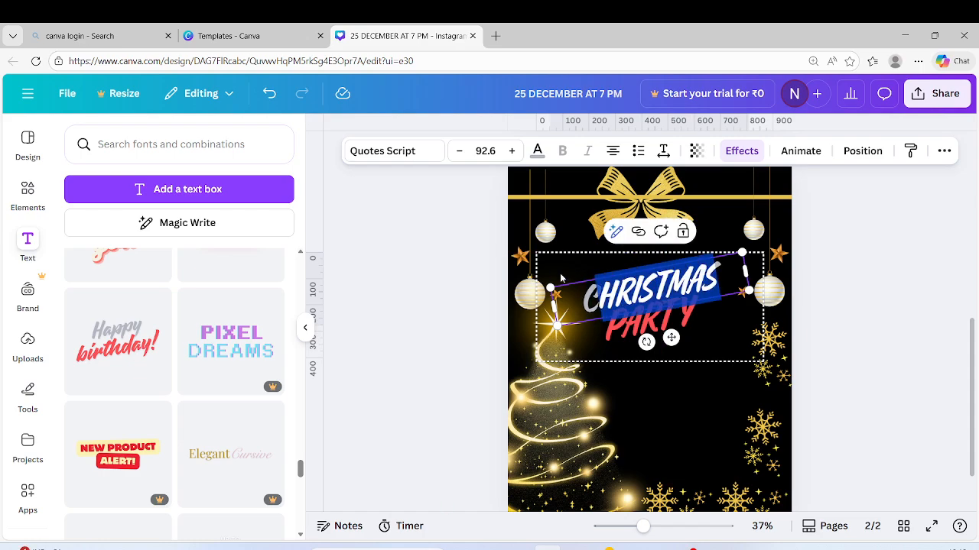
key("Escape")
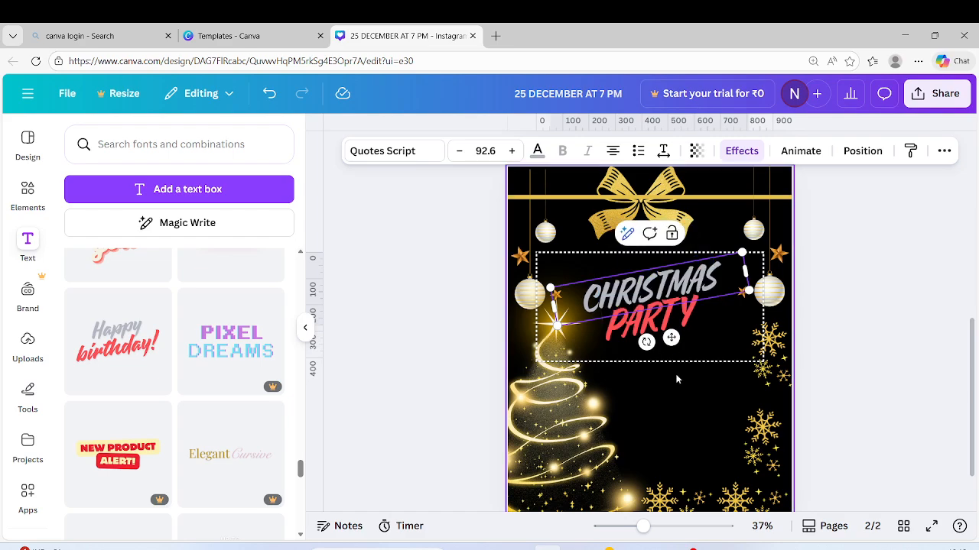
key("Escape")
Recolour the word "CHRISTMAS" with the first gold tone taken from the bow's photo colours
left_click(715, 273)
left_click(714, 274)
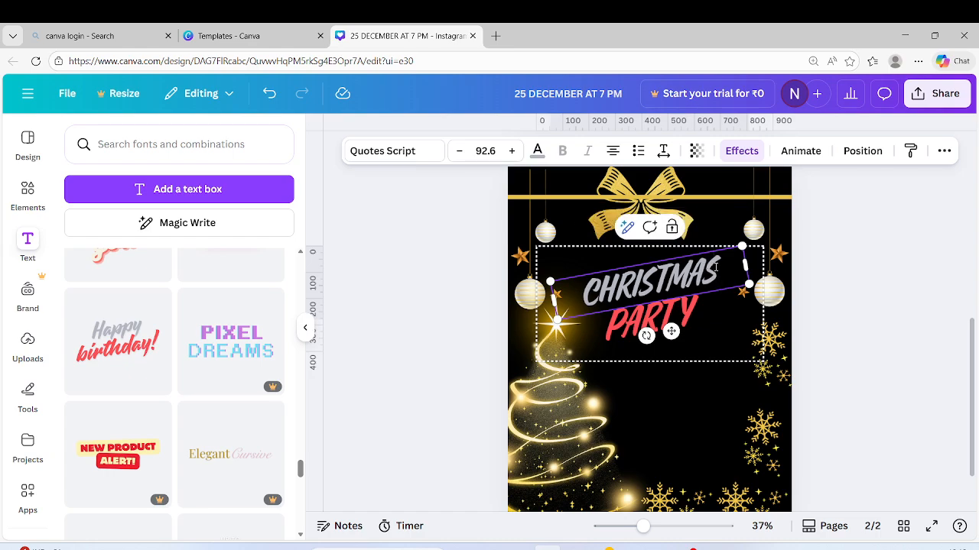
left_click_drag(715, 267, 581, 291)
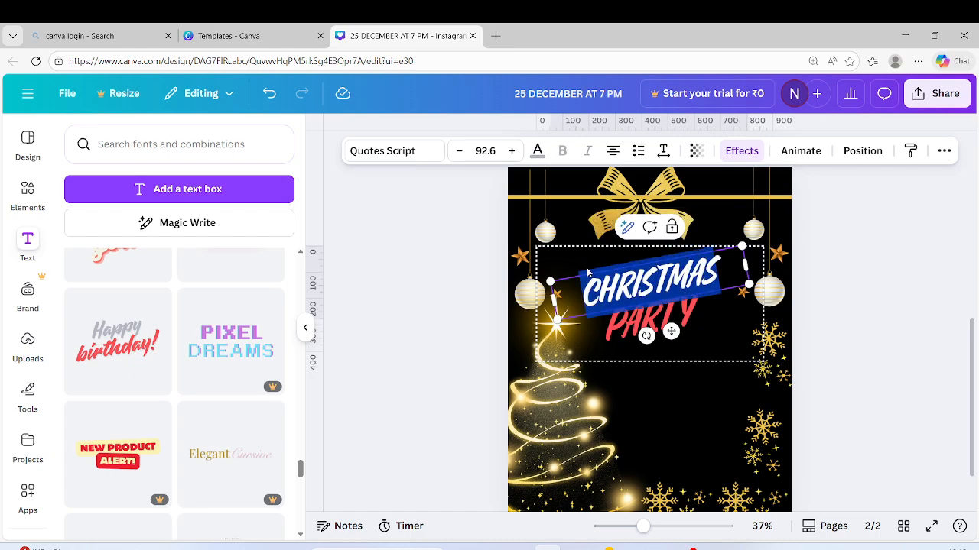
left_click(537, 150)
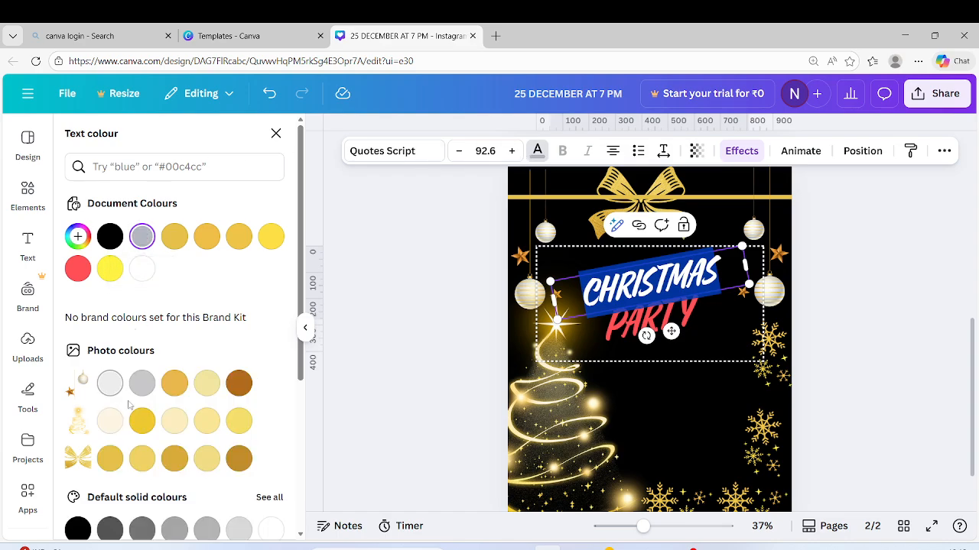
left_click(107, 457)
key("Escape")
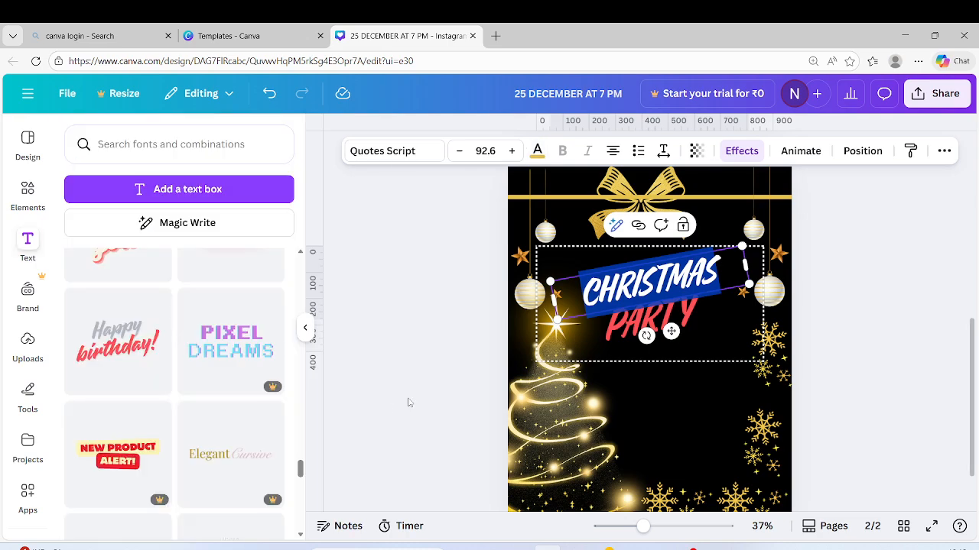
left_click(409, 403)
Recolour the word "PARTY" white using the document colours
left_click(651, 322)
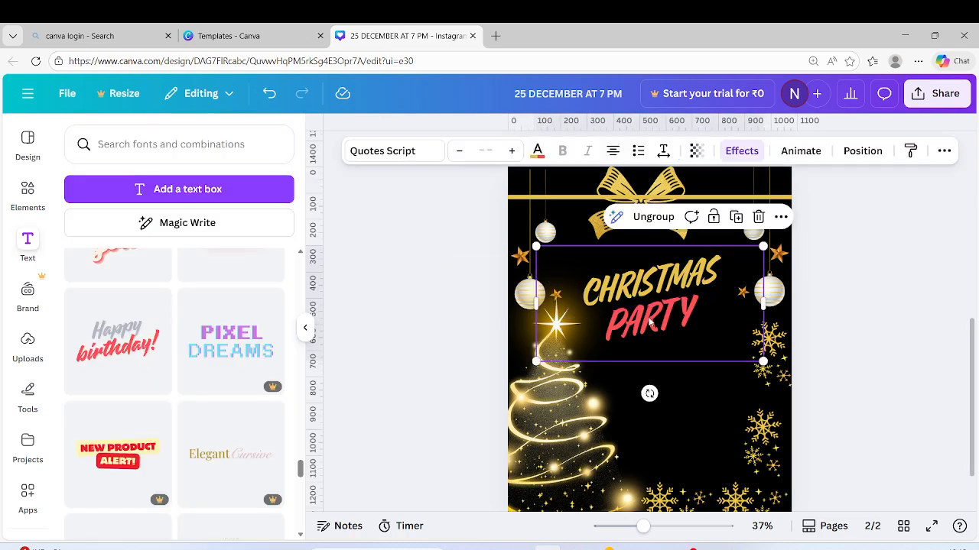
left_click(698, 318)
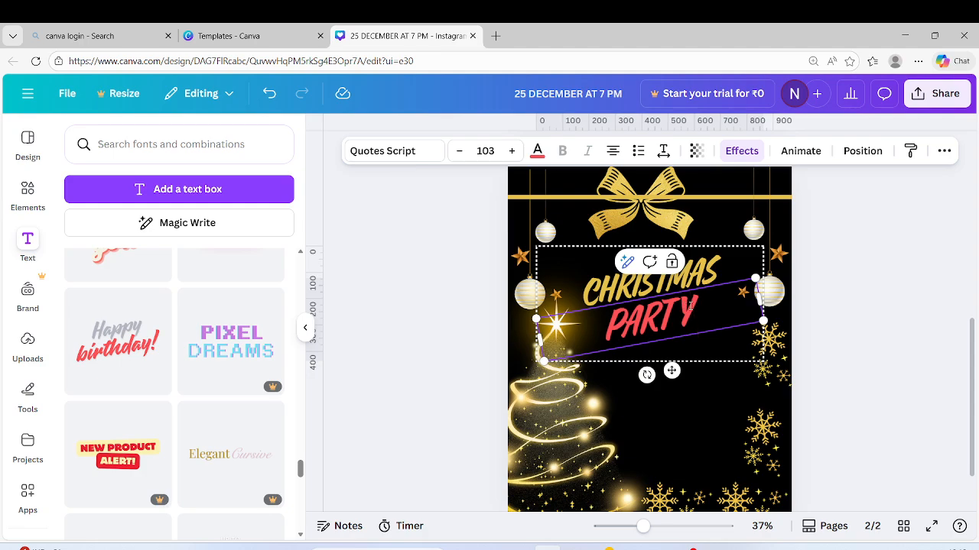
left_click_drag(689, 306, 603, 326)
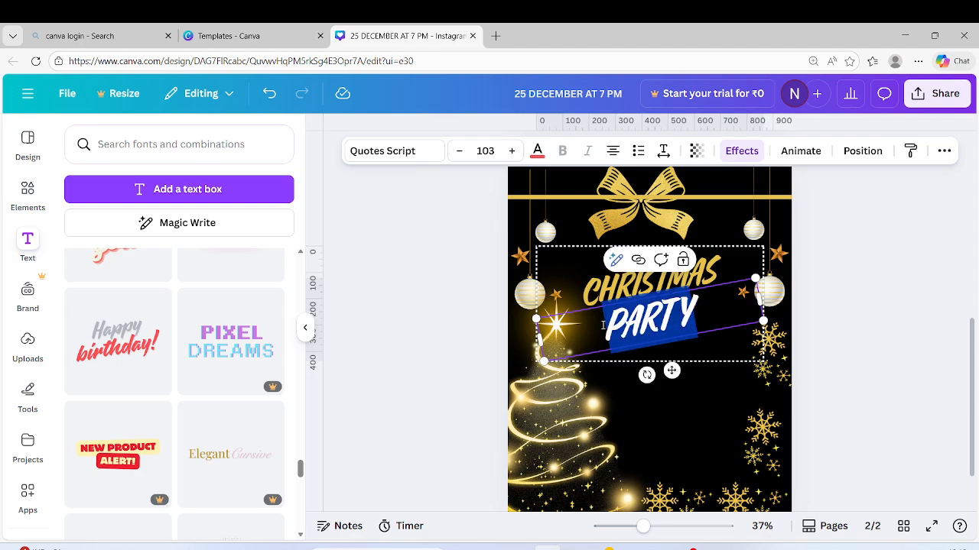
left_click(537, 151)
left_click(109, 269)
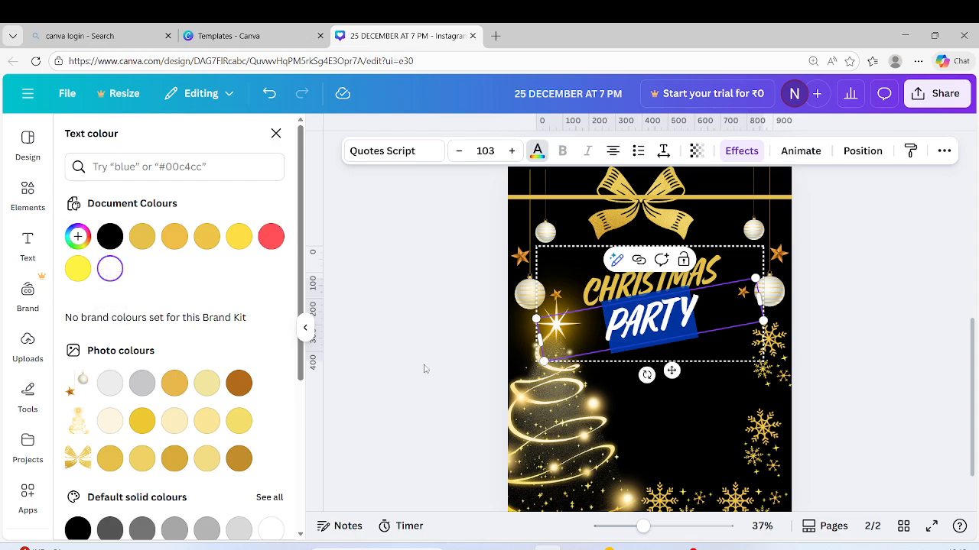
left_click(458, 360)
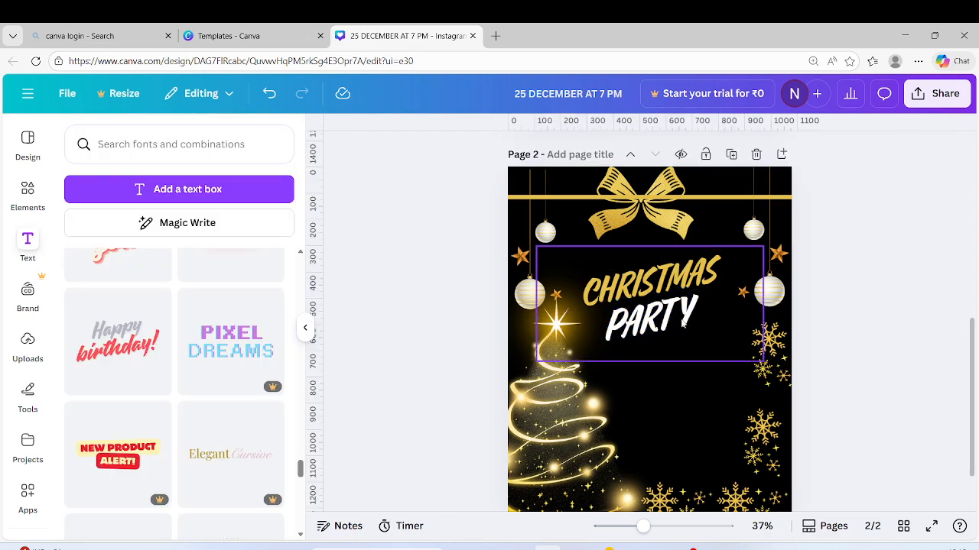
Nudge the grouped "CHRISTMAS PARTY" title further down to leave more space beneath the bow
left_click(684, 327)
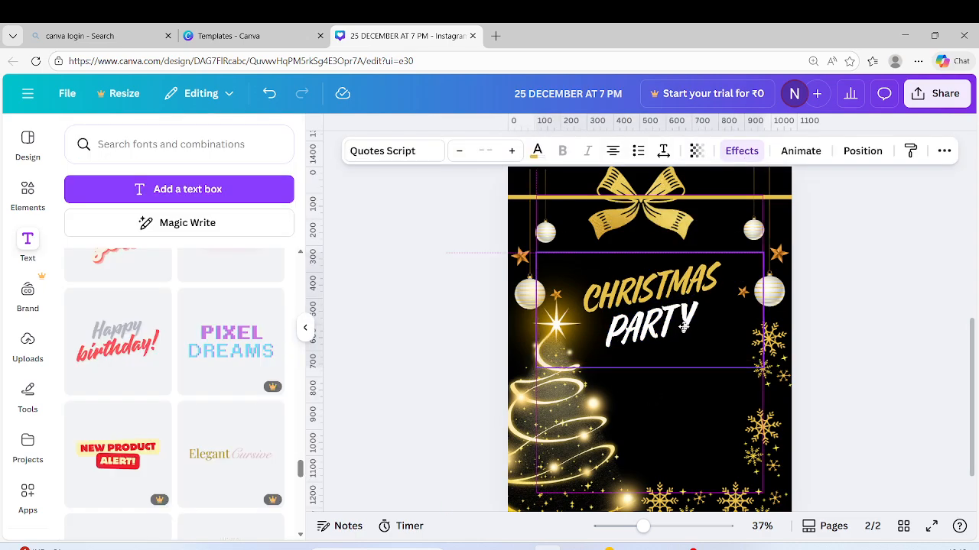
left_click(411, 406)
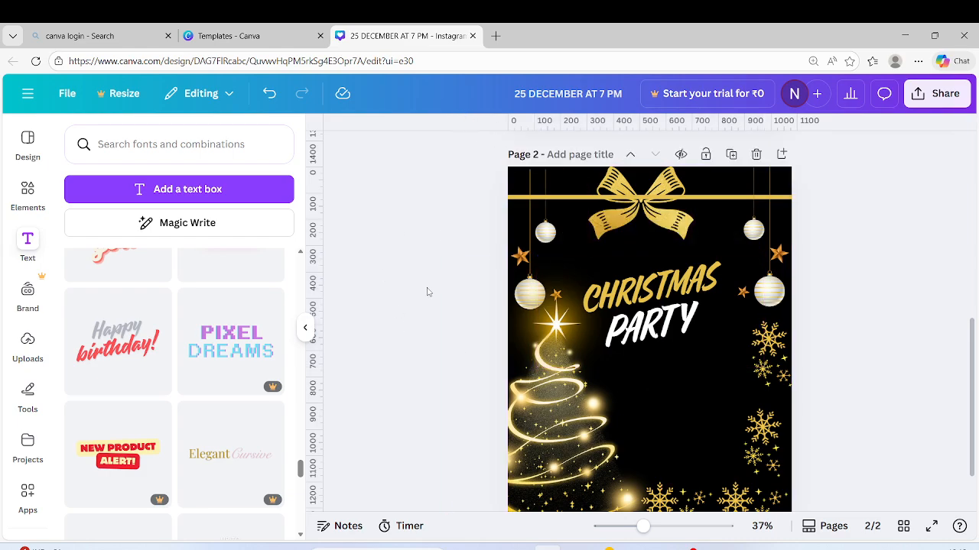
scroll(673, 359, "up", 3)
scroll(678, 364, "down", 1)
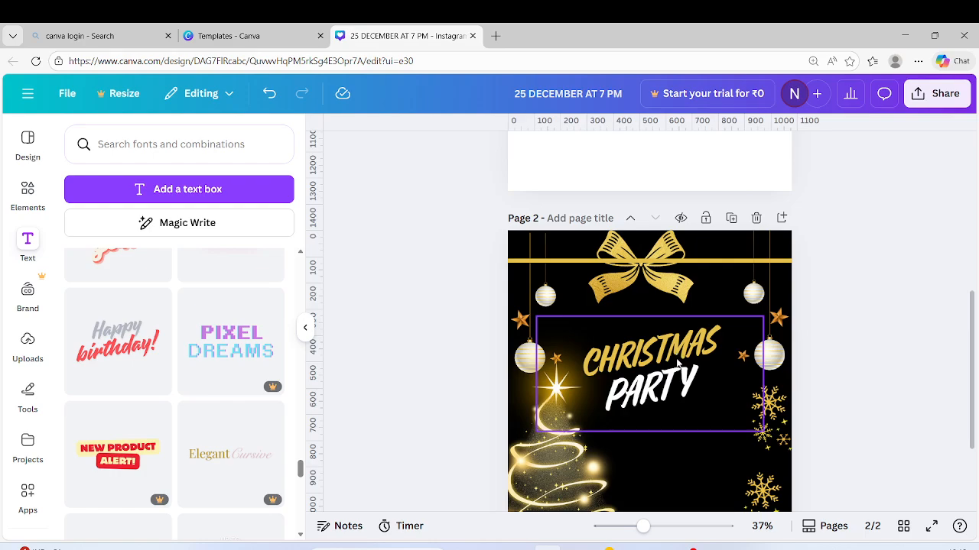
left_click_drag(677, 363, 680, 375)
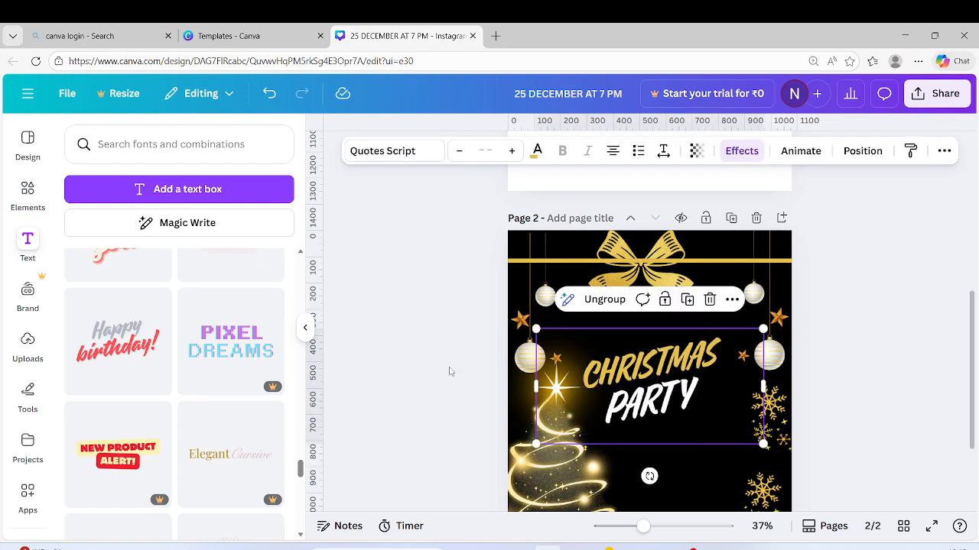
left_click(449, 371)
left_click_drag(612, 394, 612, 399)
left_click(446, 351)
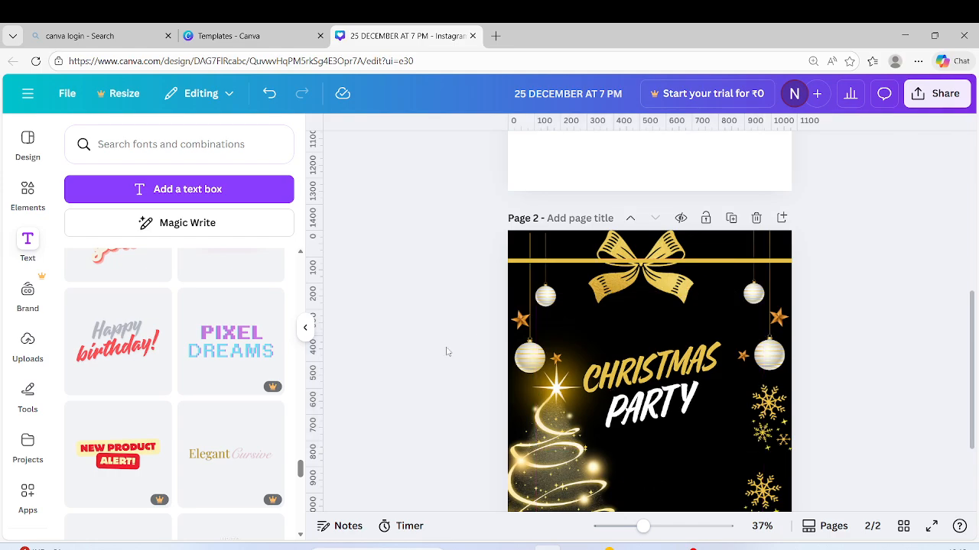
Add a plain text box to the black page and place it between the bow and the "CHRISTMAS PARTY" title
left_click(229, 188)
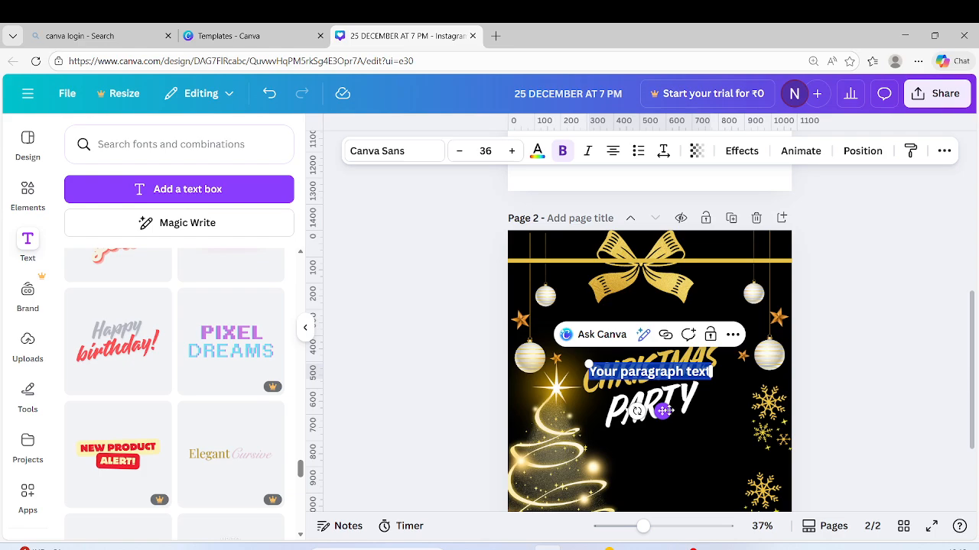
left_click_drag(662, 411, 660, 363)
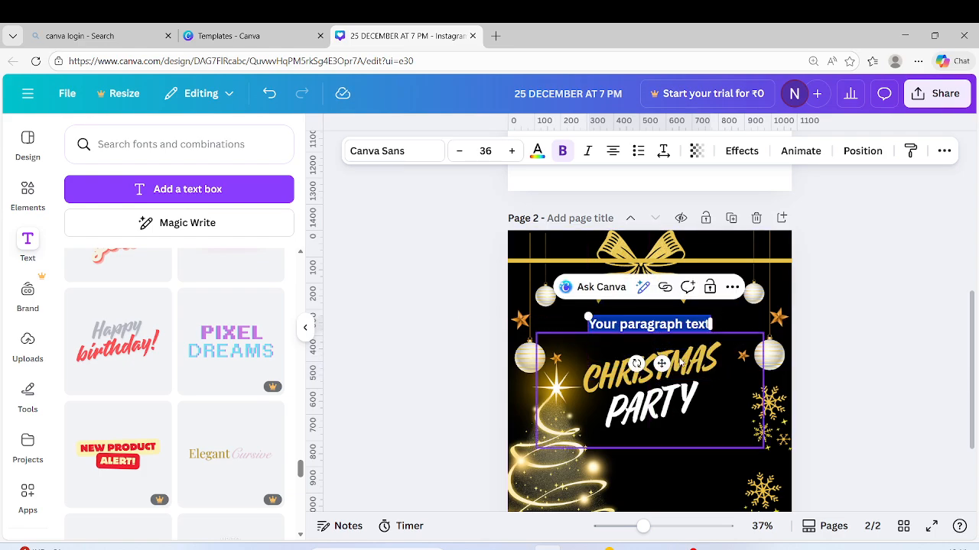
key("Escape")
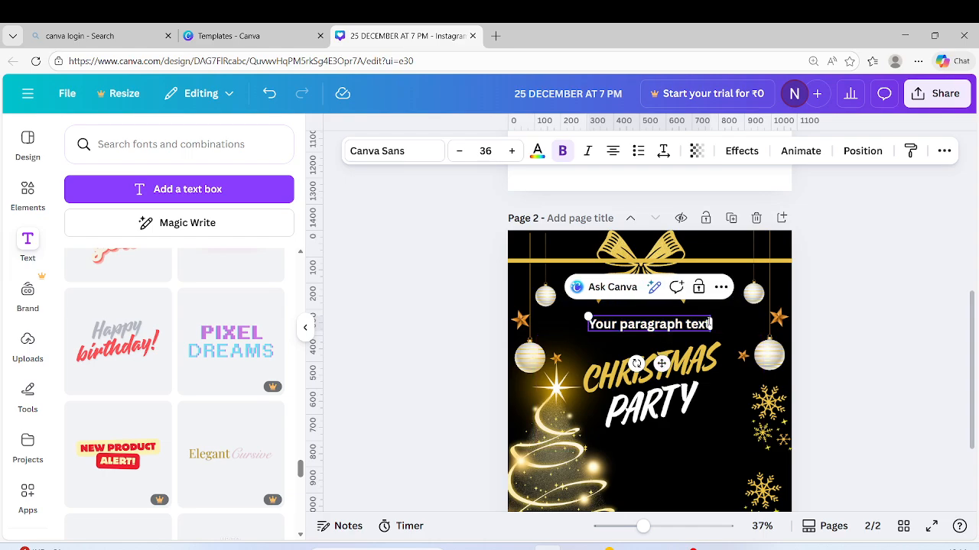
Replace the placeholder text in the new text box with "YOU ARE INVITED TO"
key("BackSpace")
key("BackSpace")
key("BackSpace")
key("BackSpace")
key("BackSpace")
key("BackSpace")
key("BackSpace")
key("BackSpace")
key("BackSpace")
key("BackSpace")
key("BackSpace")
key("BackSpace")
key("BackSpace")
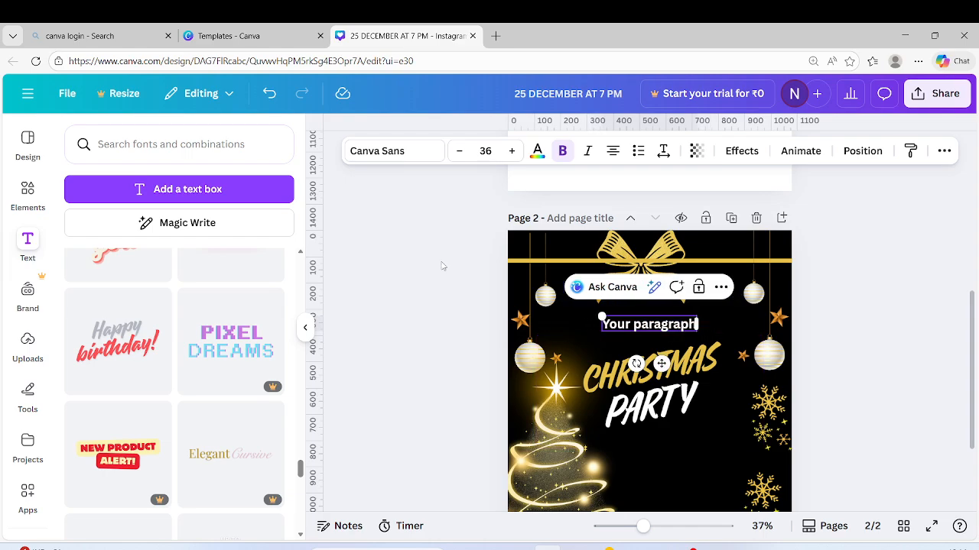
key("BackSpace")
key("BackSpace")
key("BackSpace")
key("BackSpace")
key("BackSpace")
key("BackSpace")
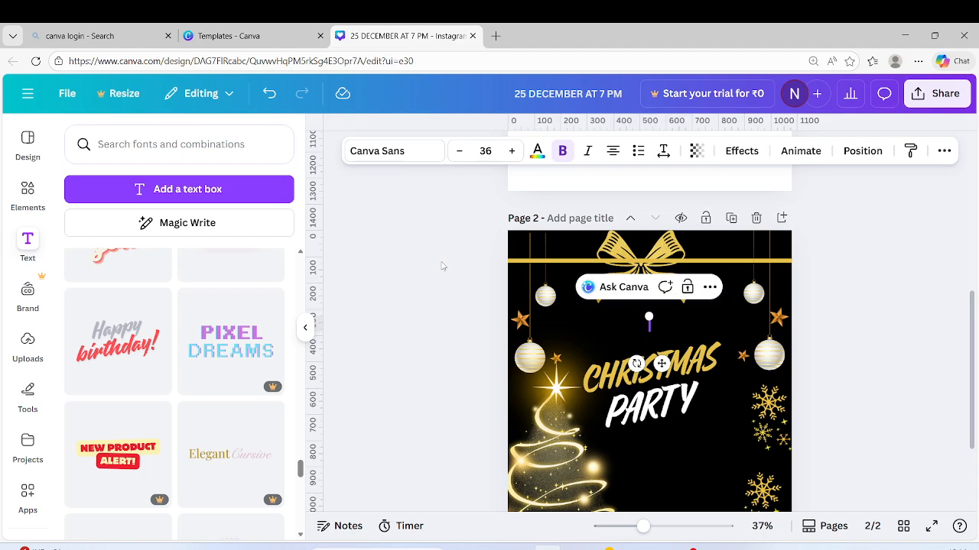
type("URA")
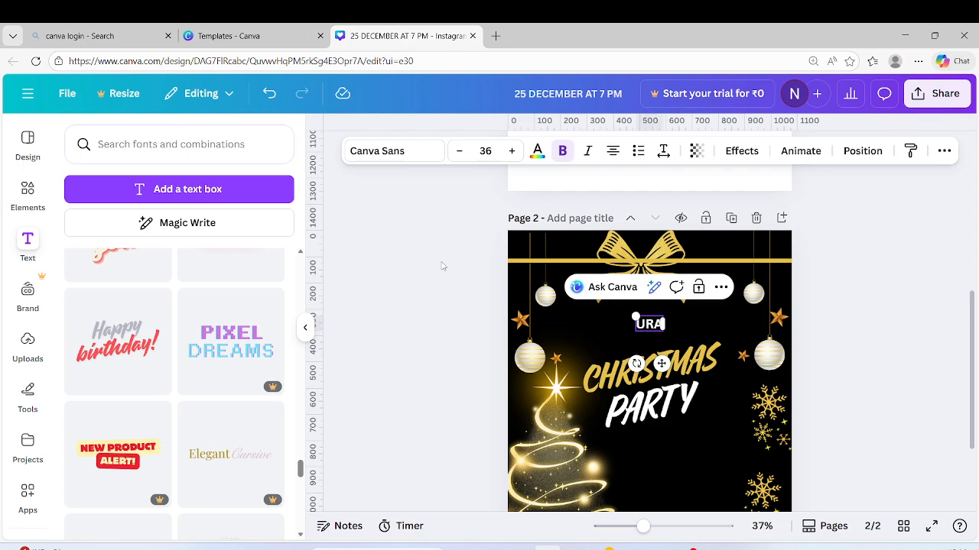
key("BackSpace")
key("BackSpace")
key("BackSpace")
type("Y")
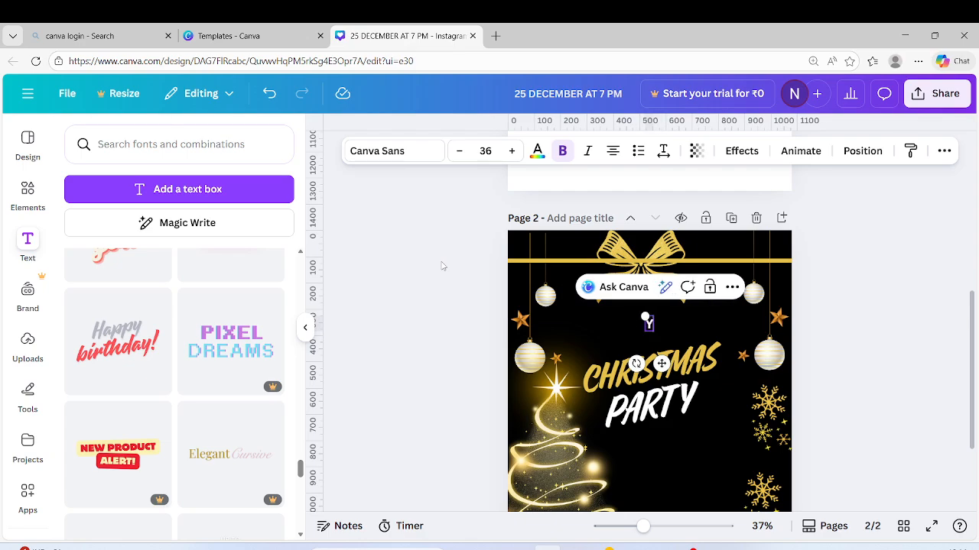
type("OU AR")
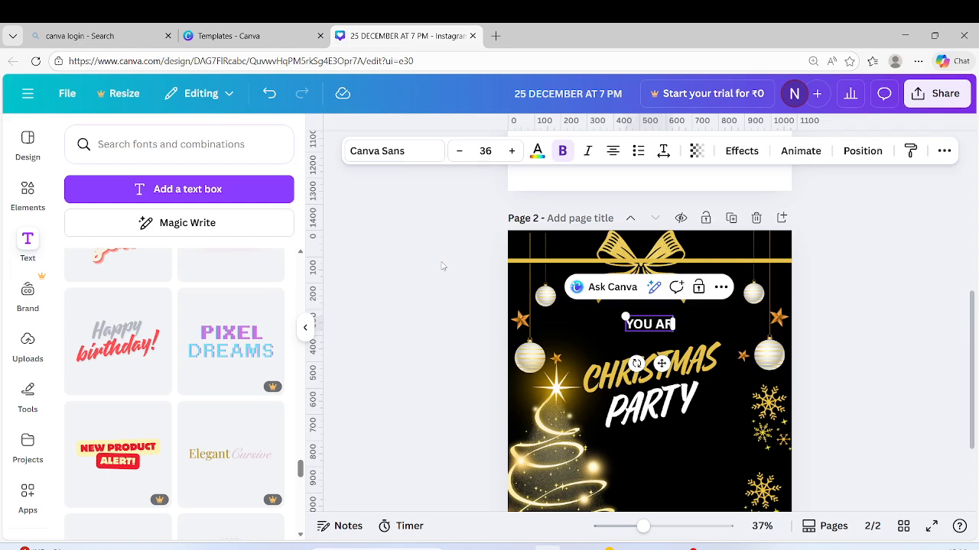
type("E INVI")
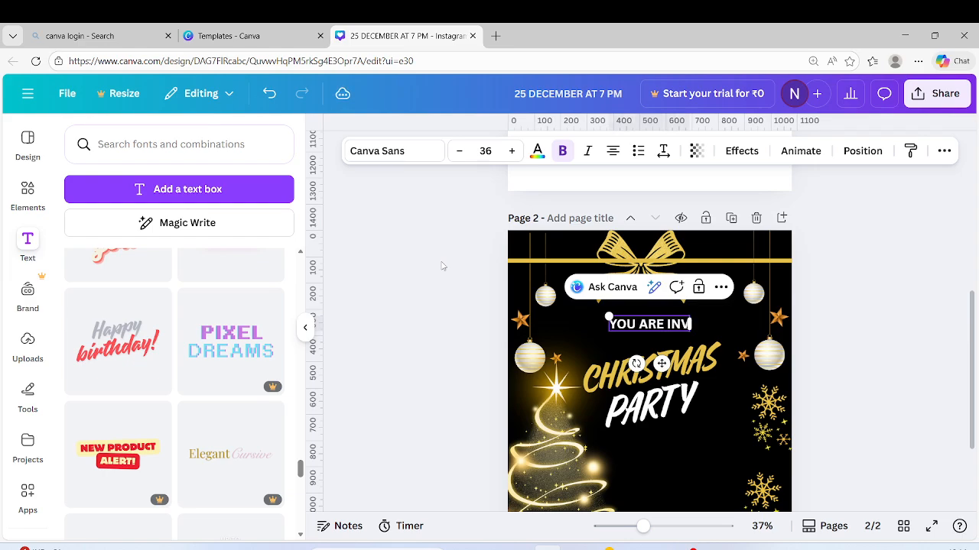
type("E")
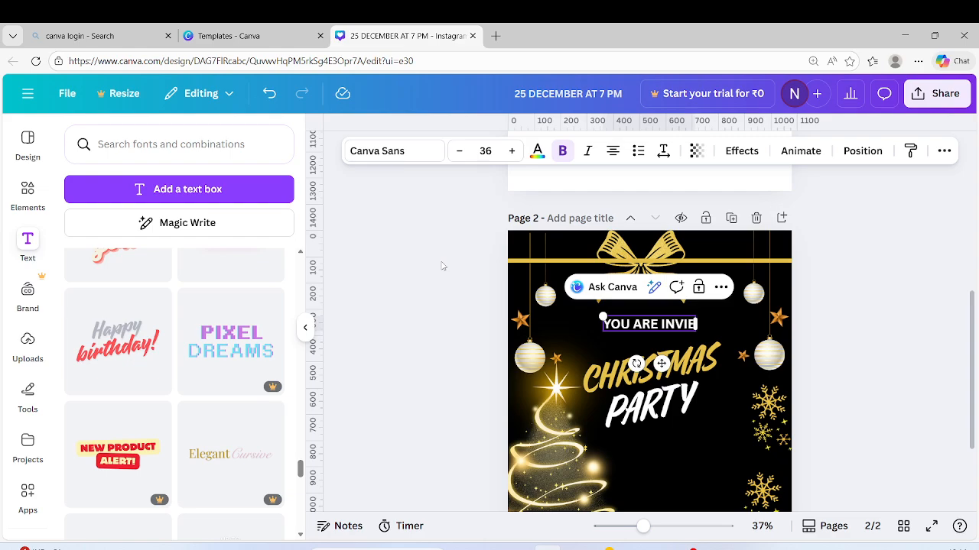
key("BackSpace")
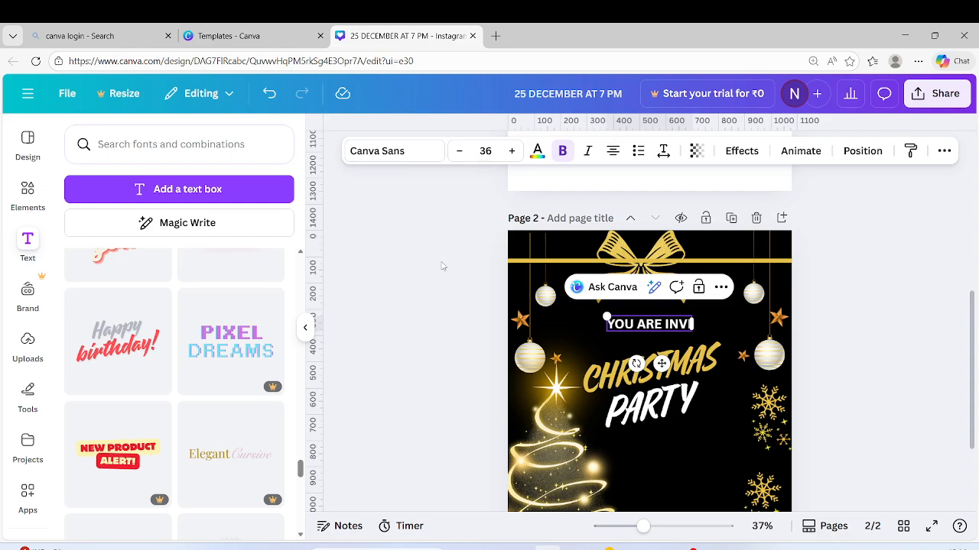
key("BackSpace")
key("BackSpace")
key("BackSpace")
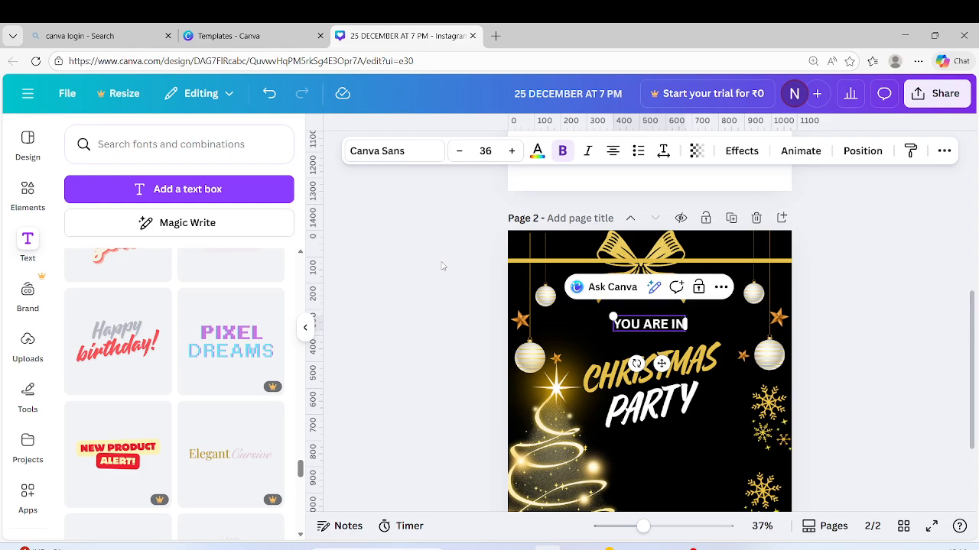
type("NVITED")
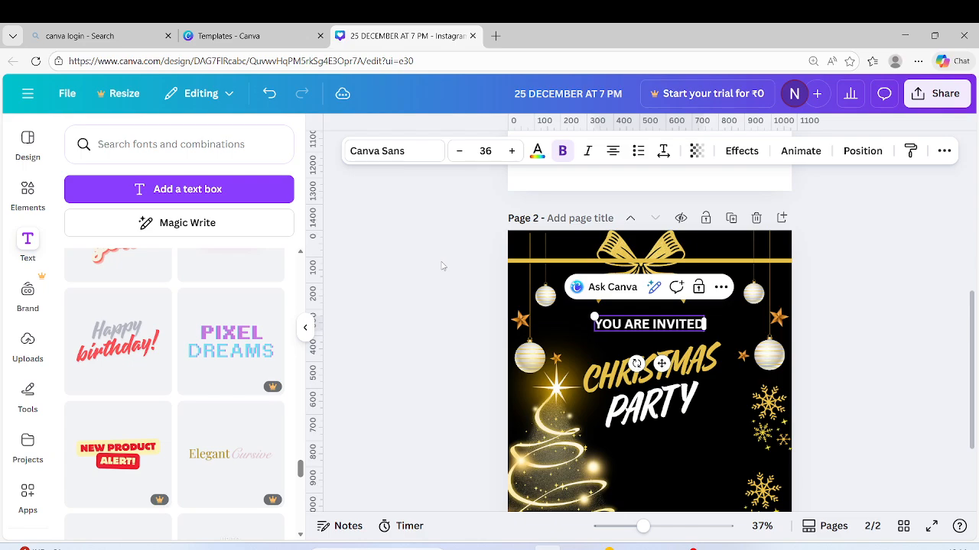
type(" TO")
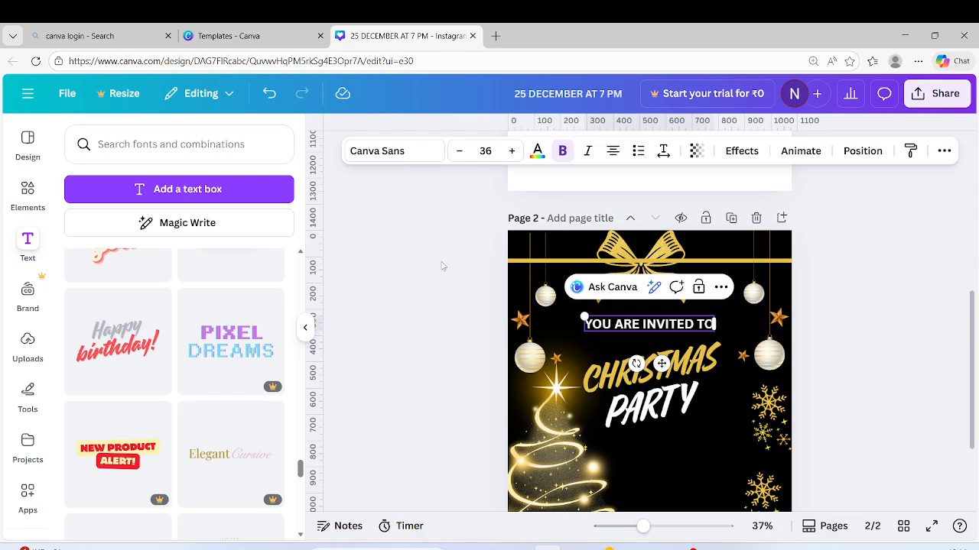
Set the "YOU ARE INVITED TO" line in the Poppins font at size 30
left_click(386, 151)
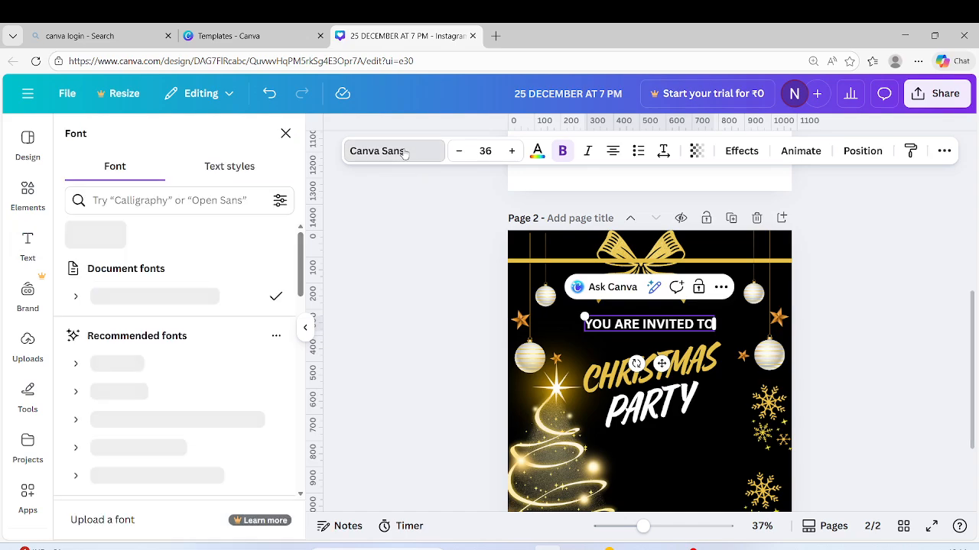
scroll(130, 345, "down", 3)
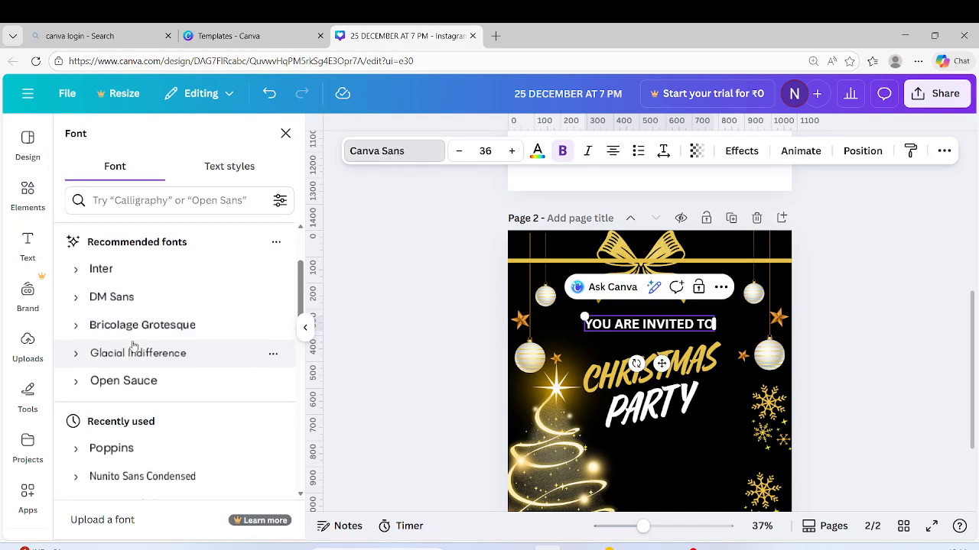
scroll(125, 400, "down", 1)
left_click(145, 379)
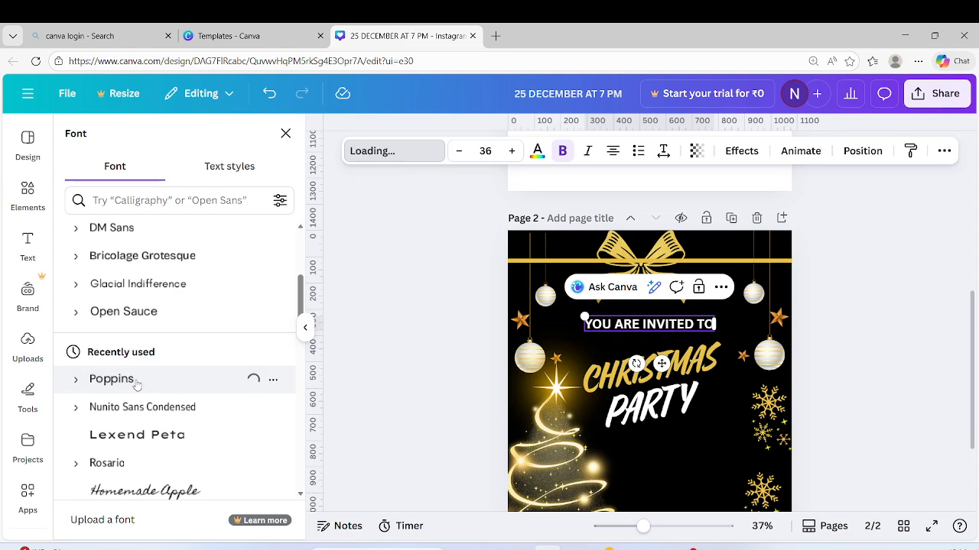
left_click(562, 151)
left_click(489, 150)
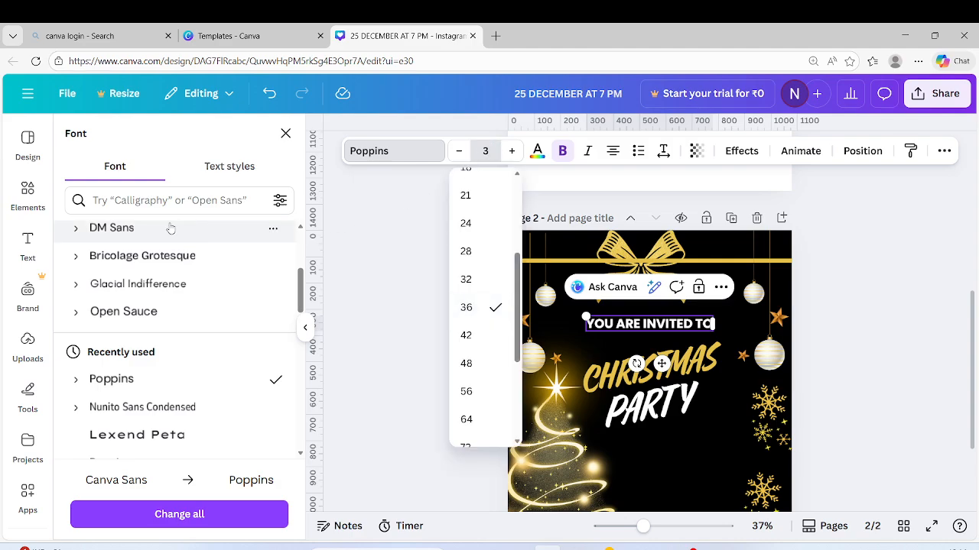
key("Return")
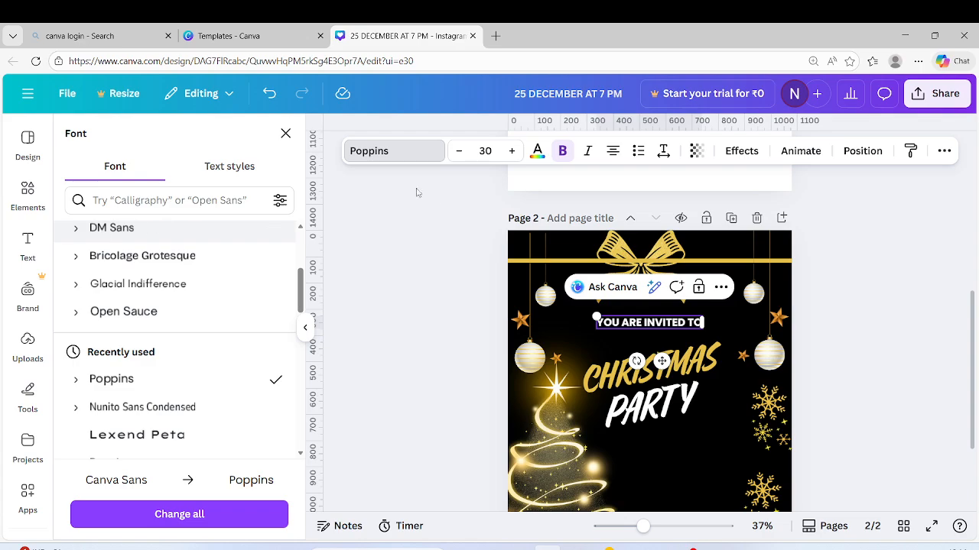
Scale the "YOU ARE INVITED TO" line up to about size 39.8 and place it slightly higher, centred beneath the bow
left_click_drag(595, 316, 563, 314)
left_click_drag(645, 361, 661, 359)
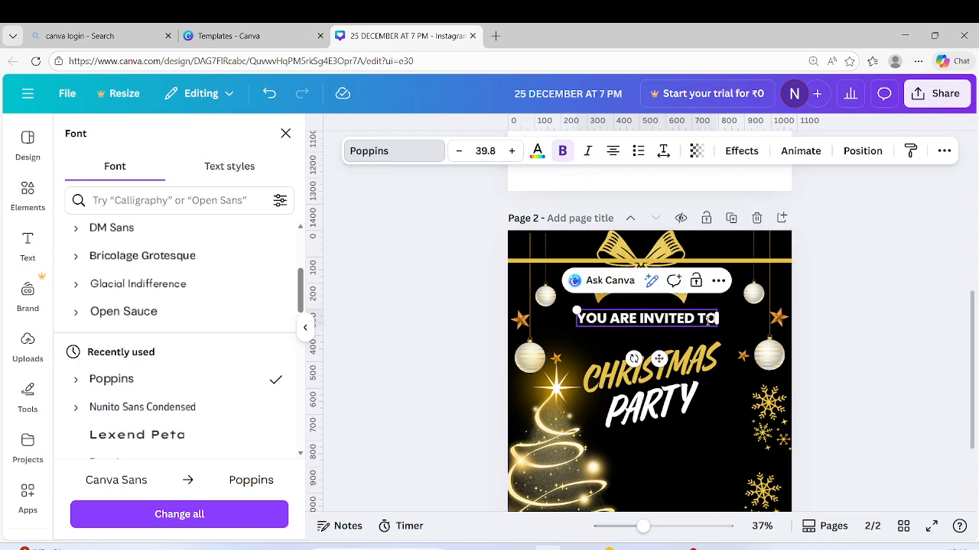
Remove the bold formatting from the whole "YOU ARE INVITED TO" line and set its font size to 30
left_click_drag(716, 318, 575, 319)
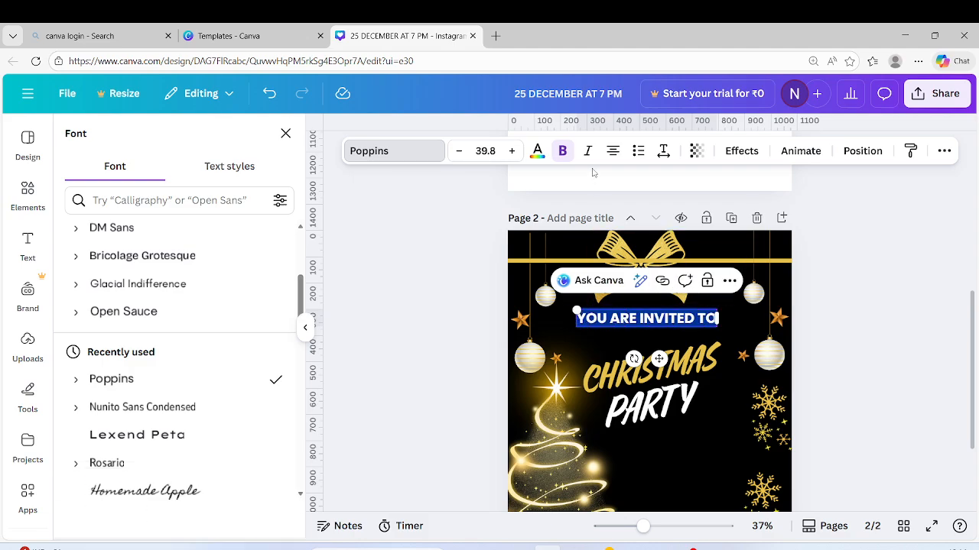
left_click(562, 153)
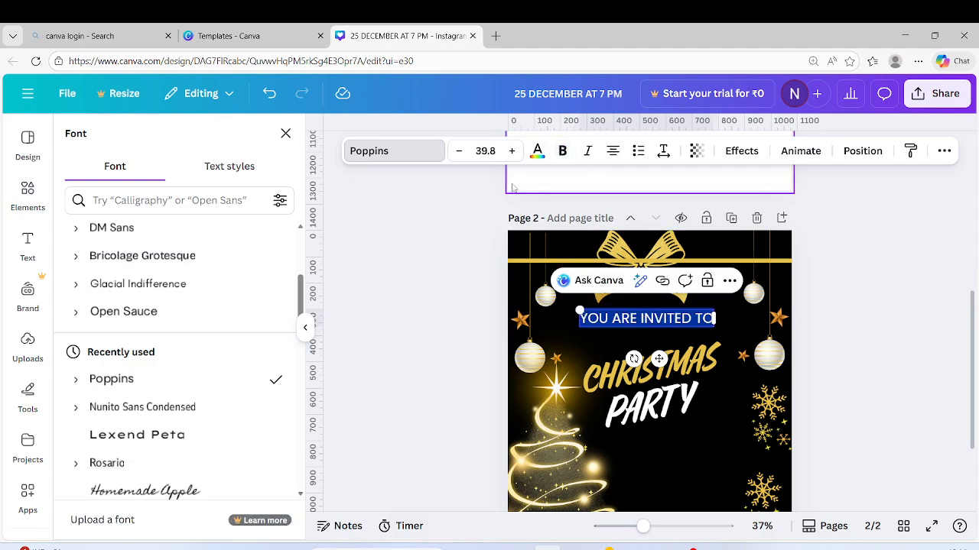
left_click(493, 151)
key("BackSpace")
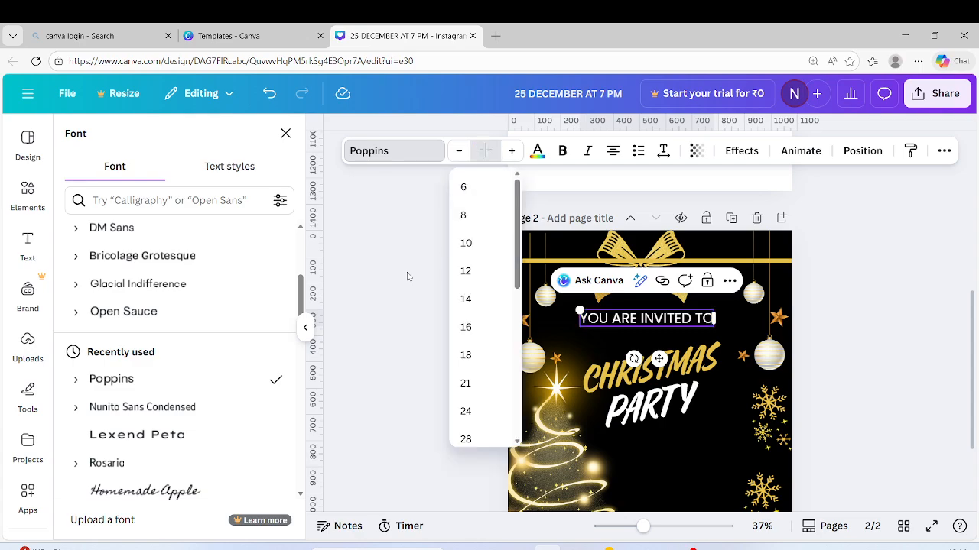
key("Return")
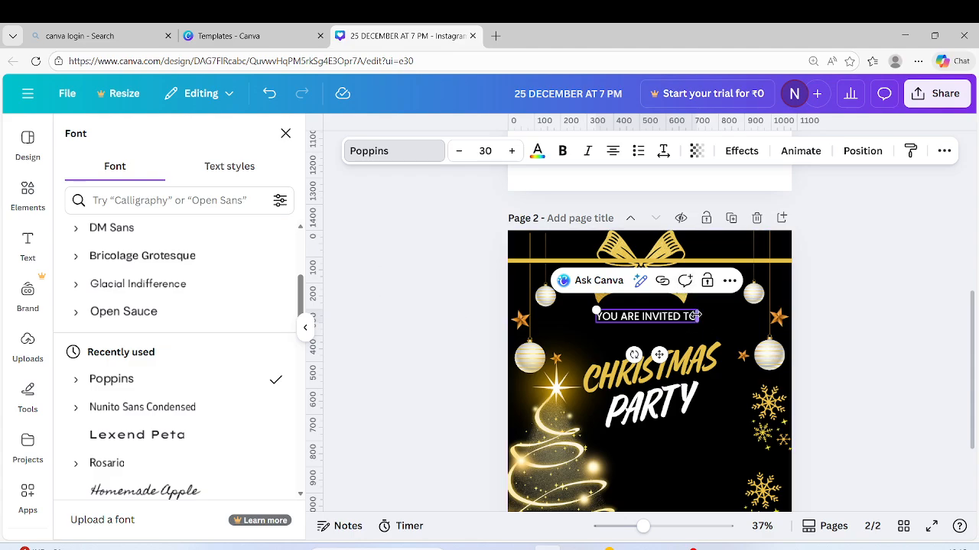
Widen the letter spacing of the "YOU ARE INVITED TO" line slightly and deselect the text
left_click(664, 153)
left_click_drag(613, 208, 624, 210)
left_click(411, 230)
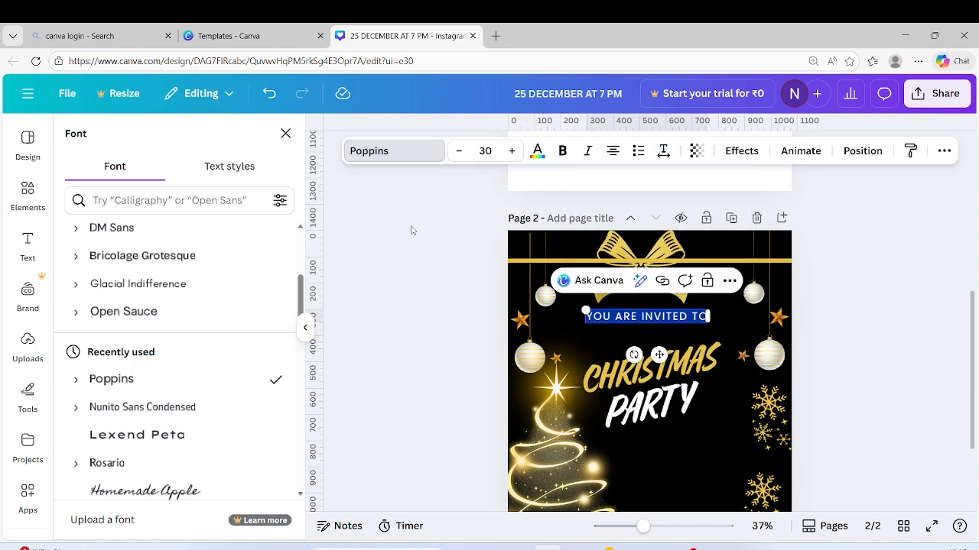
left_click(413, 232)
left_click(428, 335)
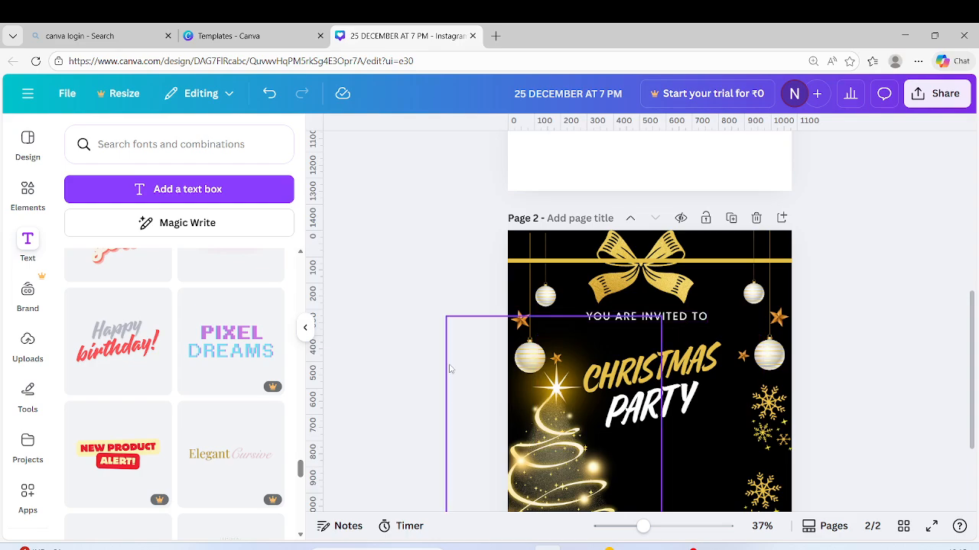
Nudge the "CHRISTMAS PARTY" title up slightly, closer to the invitation line
scroll(670, 276, "down", 2)
left_click_drag(669, 272, 669, 261)
left_click(889, 326)
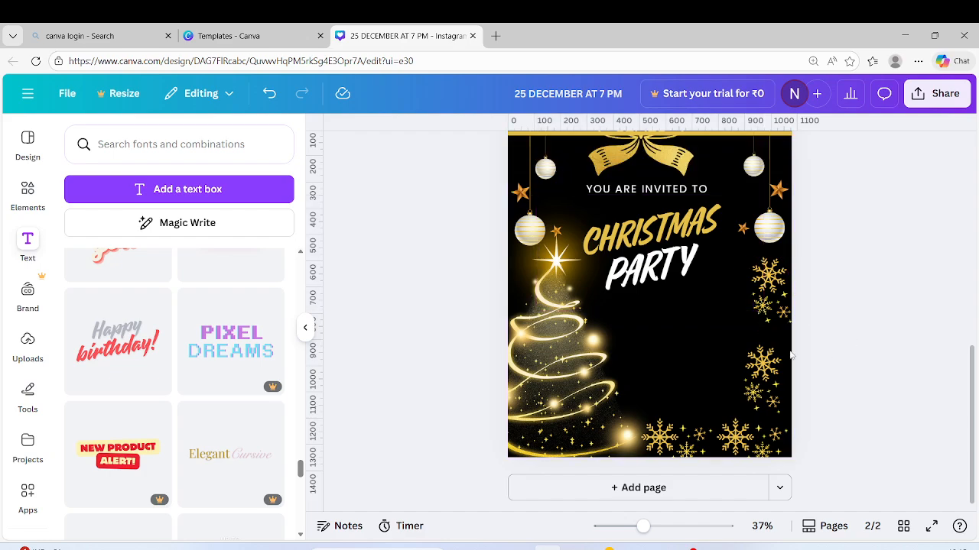
Copy the "25 DECEMBER AT 7 PM" text from the white first page and paste it onto the black page
scroll(685, 321, "up", 1)
scroll(684, 319, "up", 3)
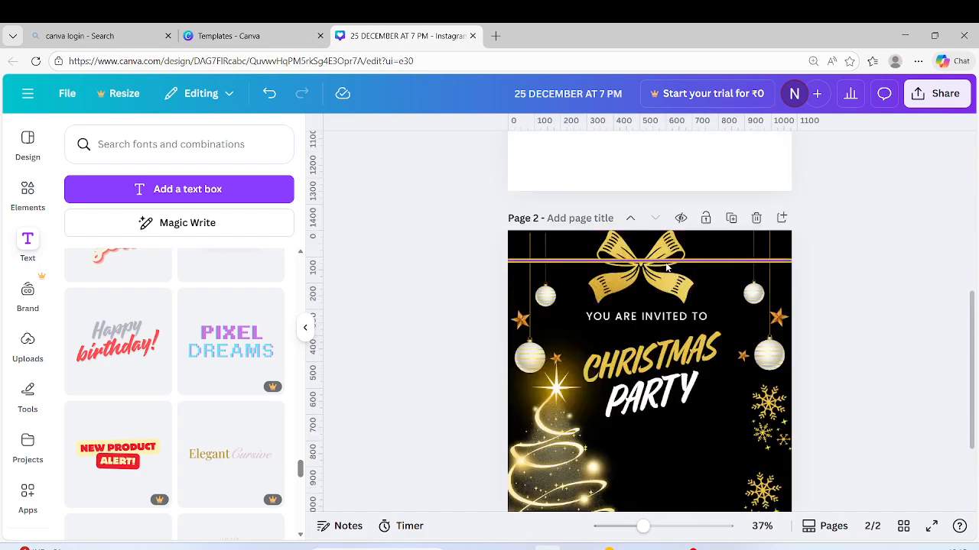
left_click(622, 175)
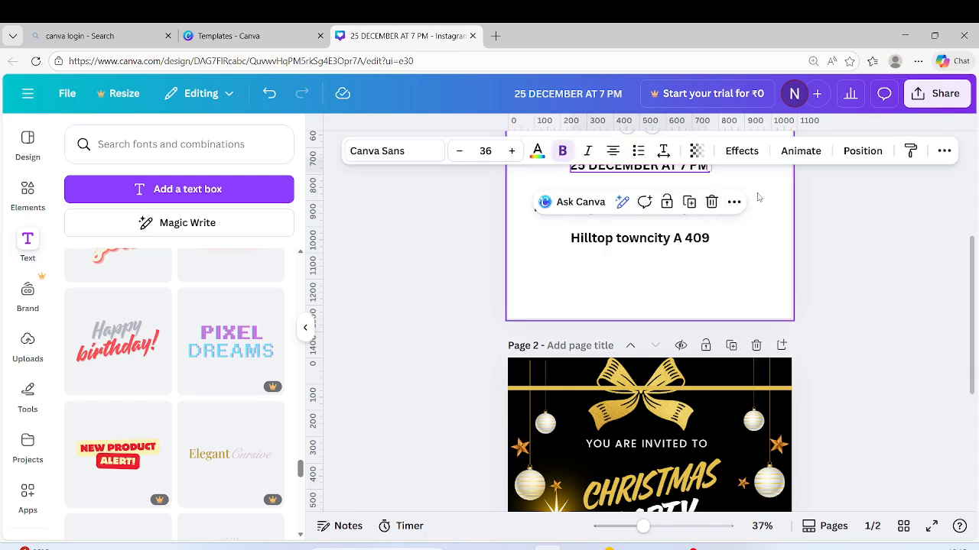
scroll(717, 201, "up", 1)
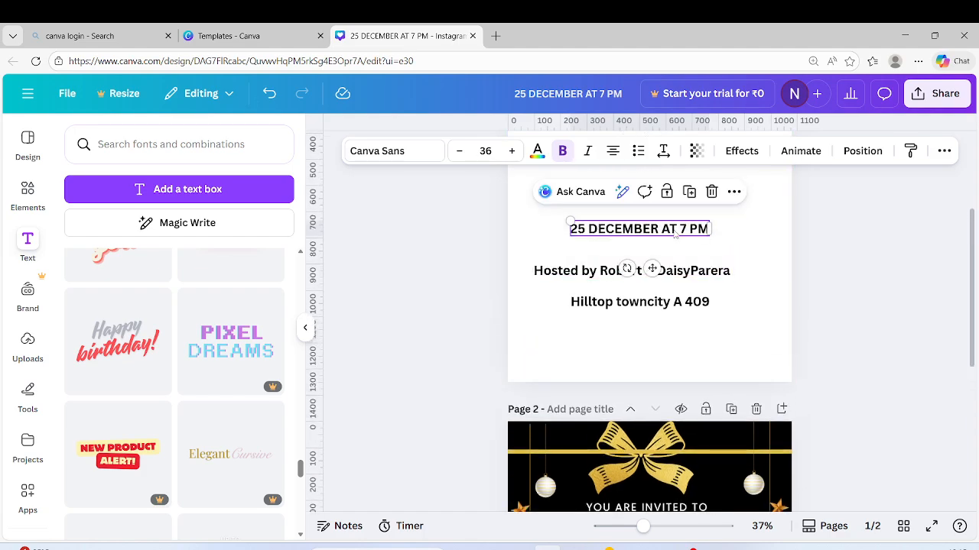
right_click(693, 228)
scroll(641, 386, "down", 5)
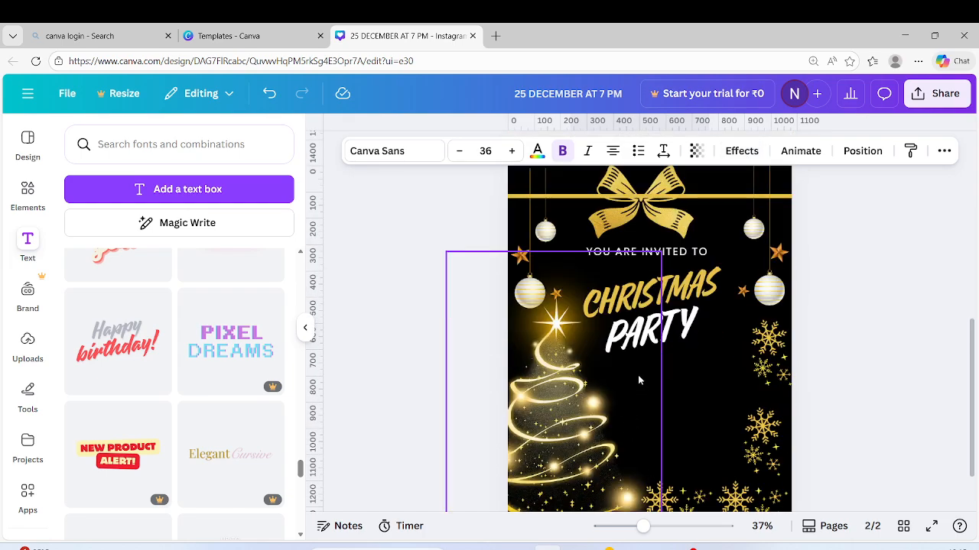
right_click(638, 375)
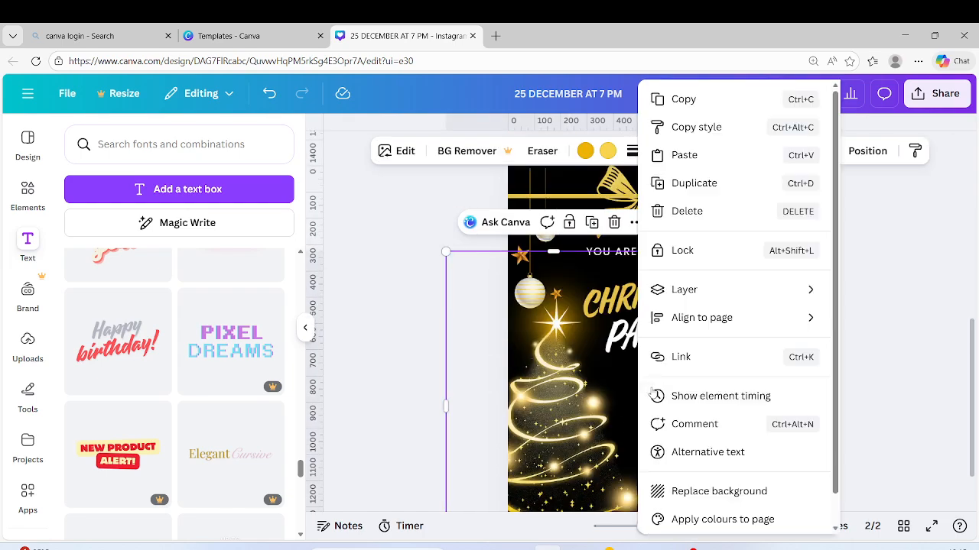
left_click(678, 154)
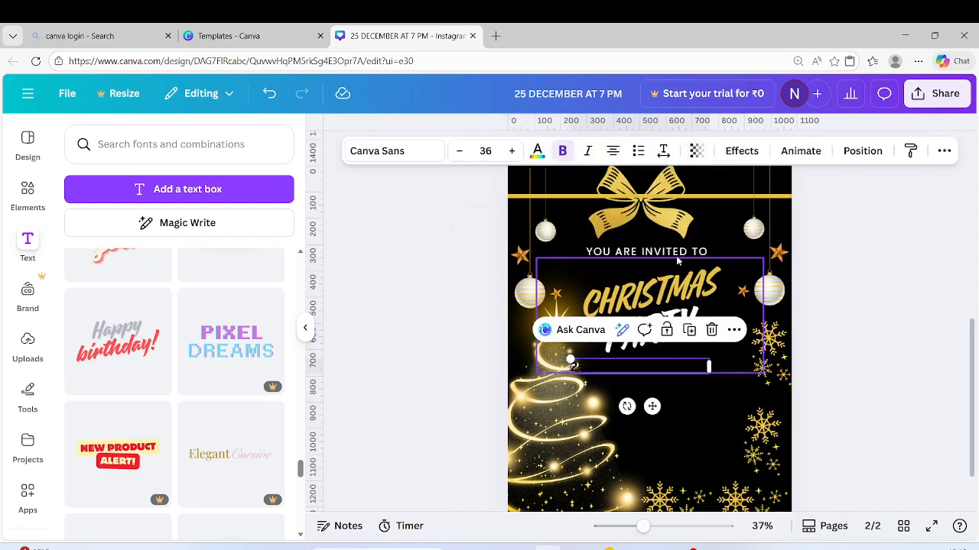
Recolour the pasted date line white (#ffffff) and move it slightly down and to the right beneath the "CHRISTMAS PARTY" title
left_click(538, 154)
left_click(74, 273)
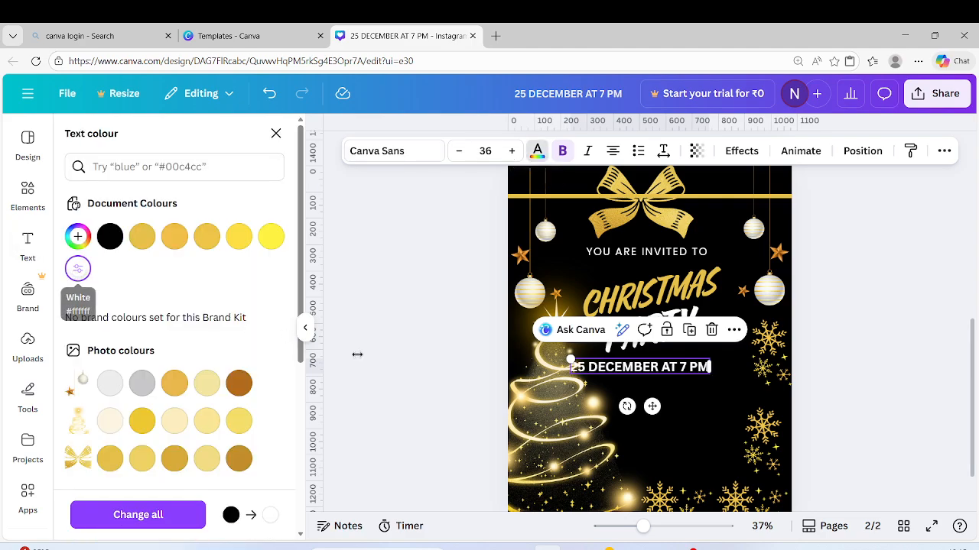
left_click_drag(655, 408, 685, 415)
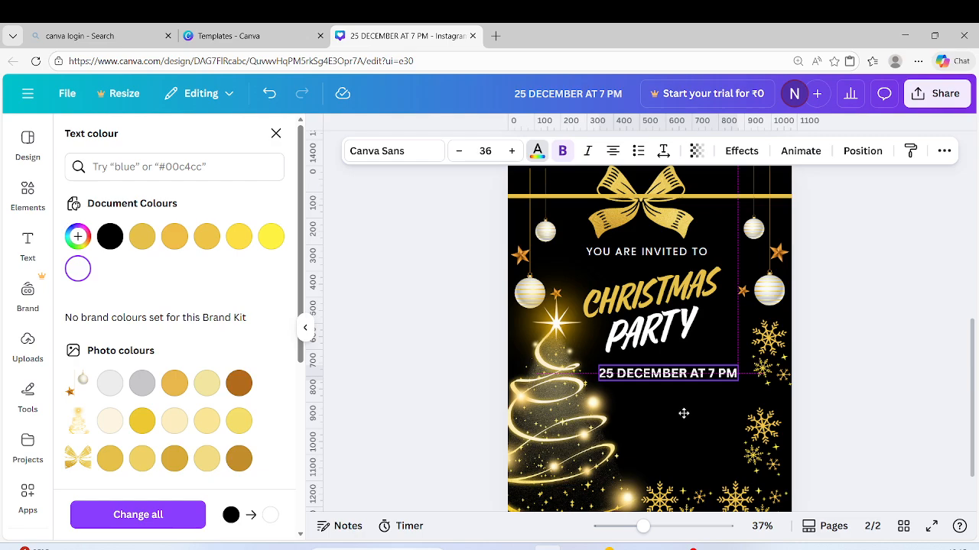
Set the "25 DECEMBER AT 7 PM" line on the black page to size 30 and widen its letter spacing slightly
left_click(488, 152)
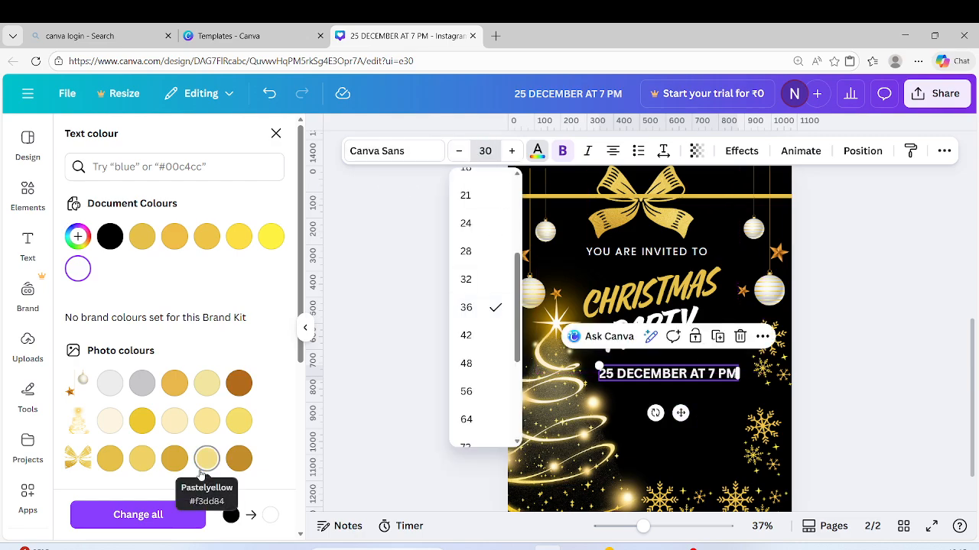
type("30")
key("Return")
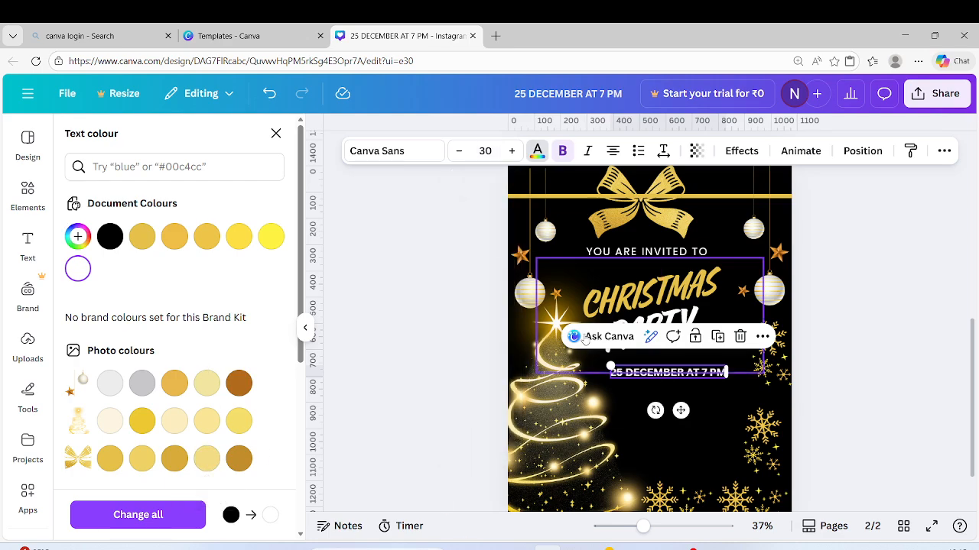
left_click(663, 151)
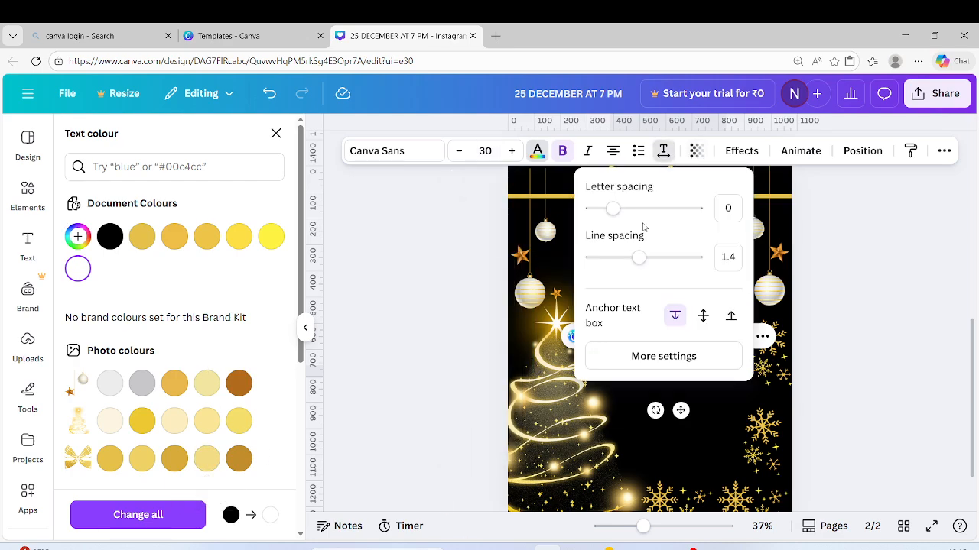
left_click(619, 208)
left_click(445, 277)
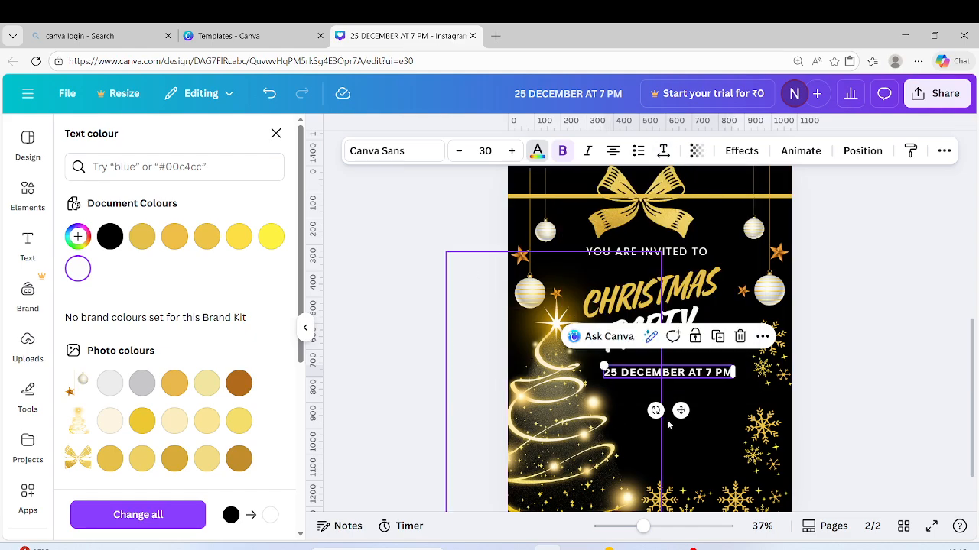
left_click(728, 412)
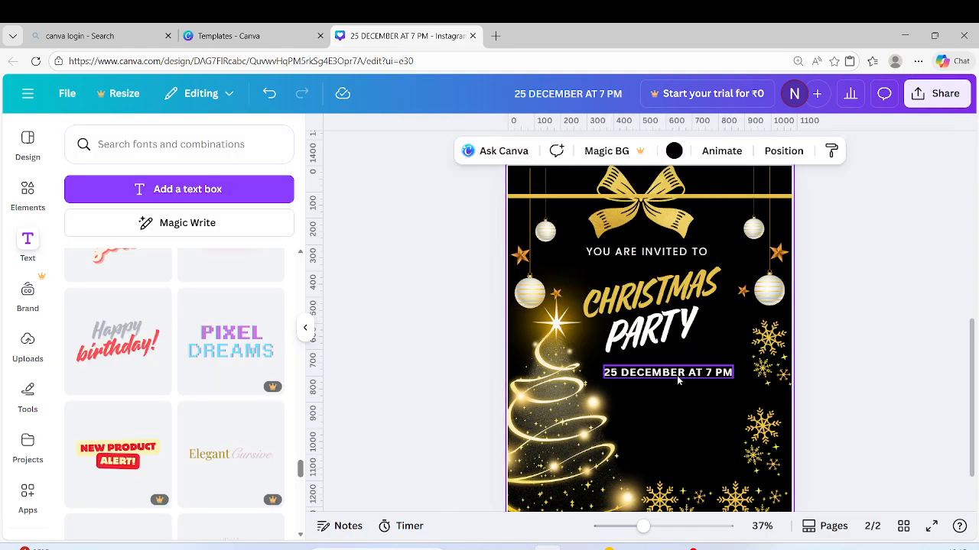
Move the date line slightly up and to the left beneath the "CHRISTMAS PARTY" title and deselect it
left_click_drag(676, 375, 672, 375)
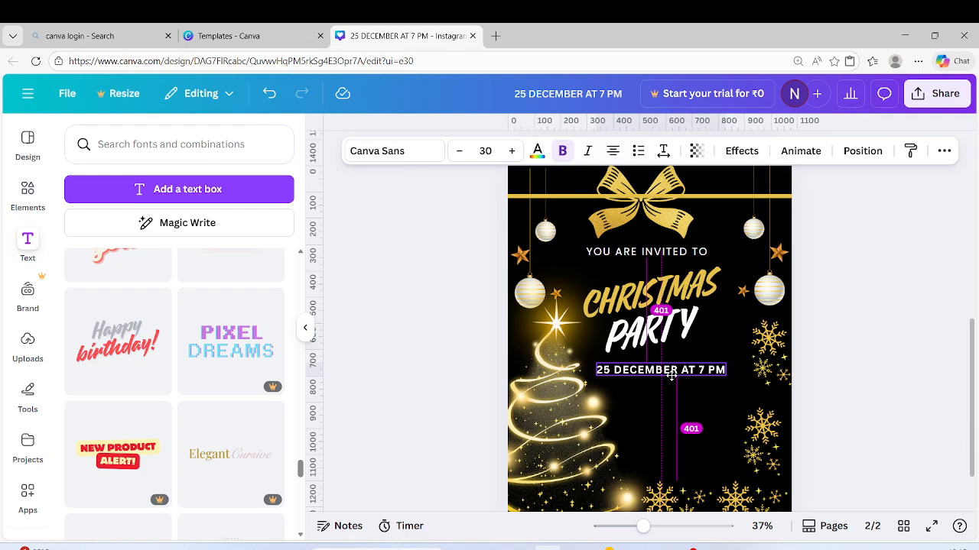
left_click_drag(669, 375, 662, 374)
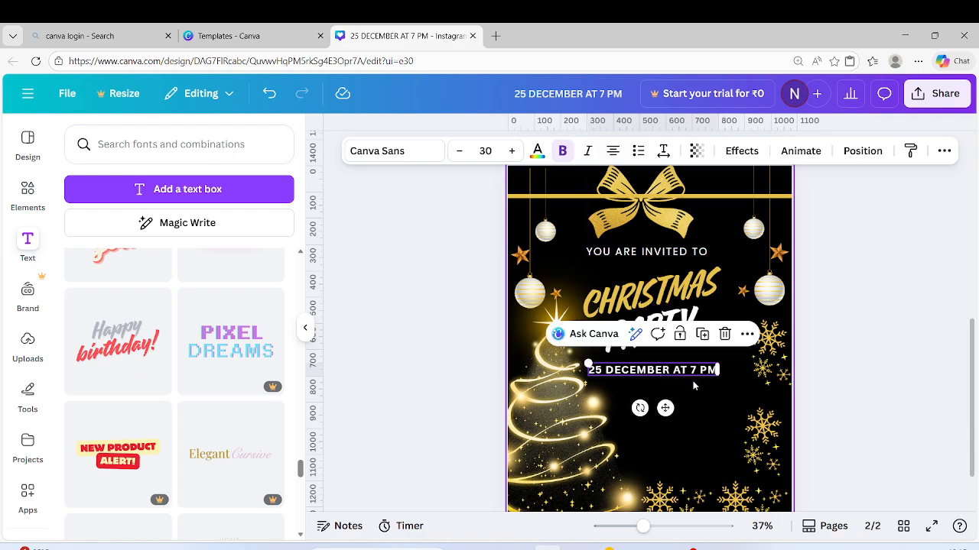
left_click(734, 389)
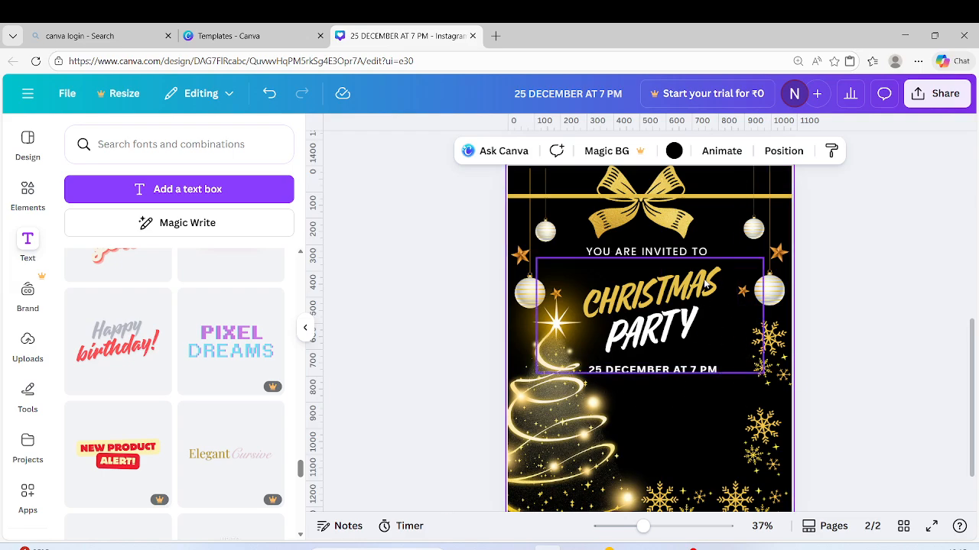
Try to copy the "Hosted by" line from the white first page onto the black page
scroll(667, 215, "up", 1)
scroll(666, 216, "up", 5)
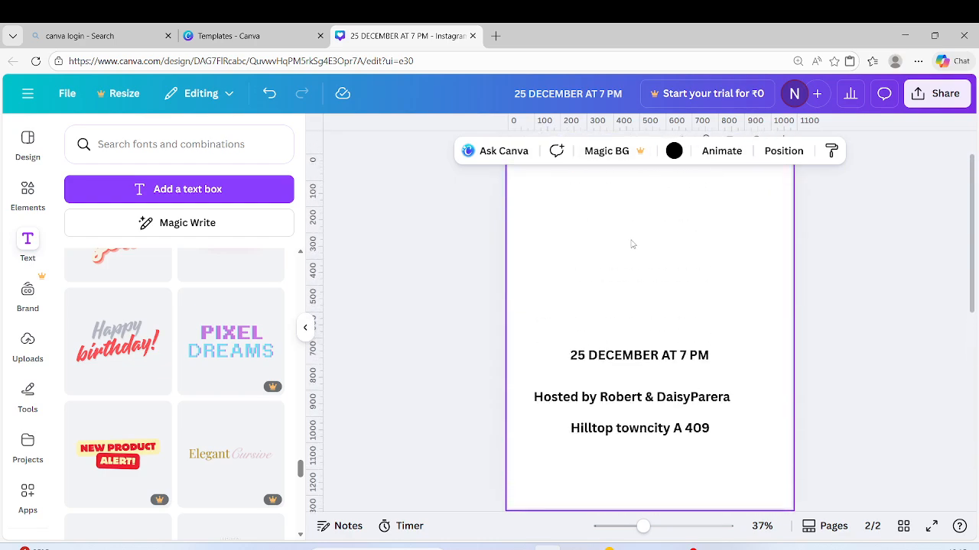
left_click(611, 403)
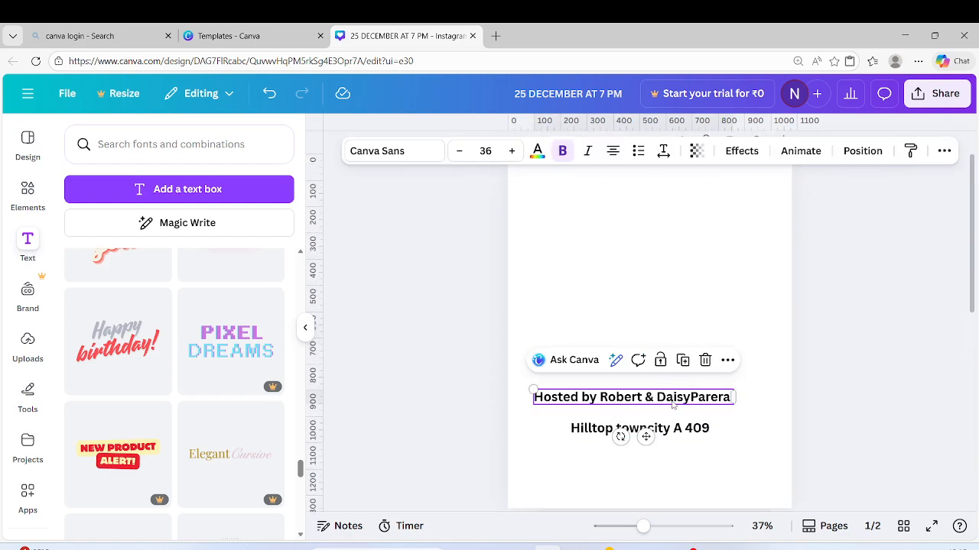
right_click(673, 406)
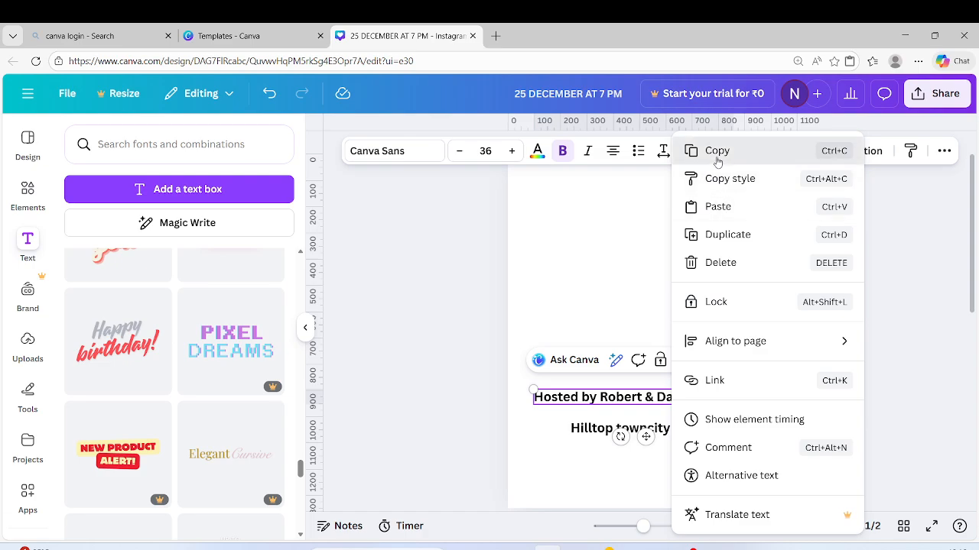
left_click(722, 152)
scroll(657, 428, "down", 5)
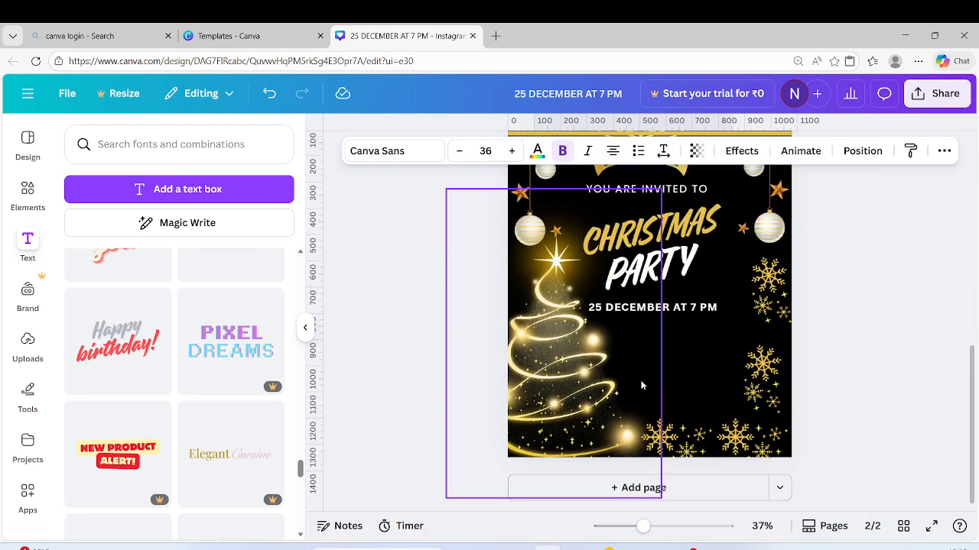
left_click(694, 380)
right_click(692, 380)
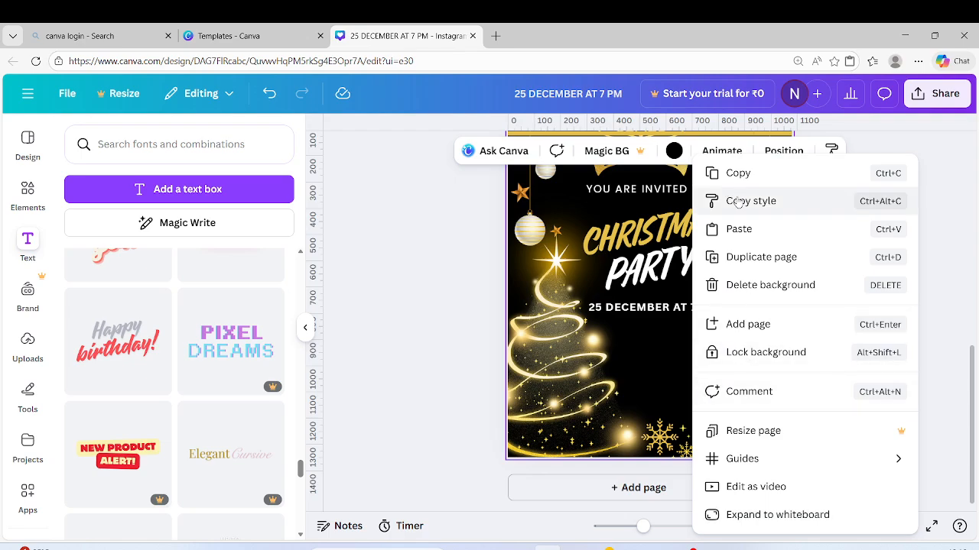
left_click(739, 175)
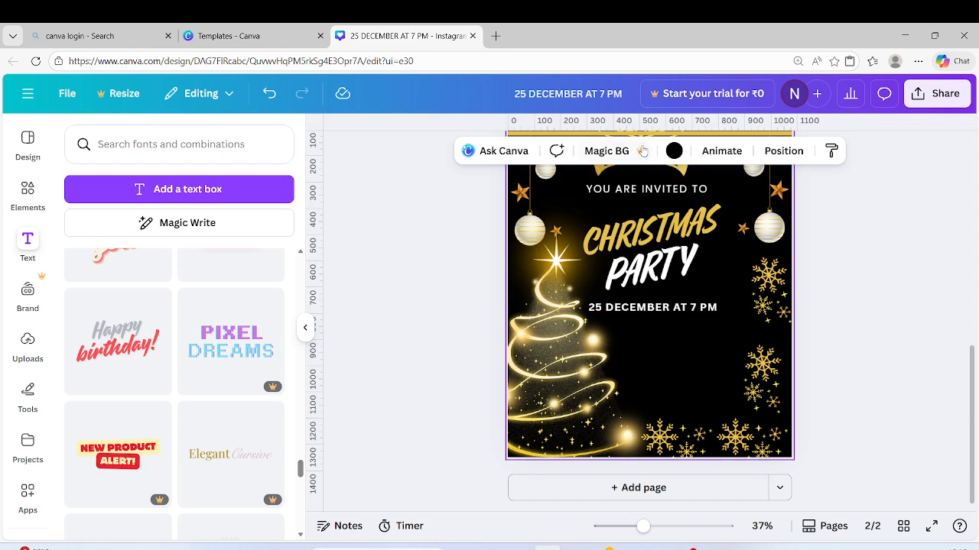
left_click(673, 151)
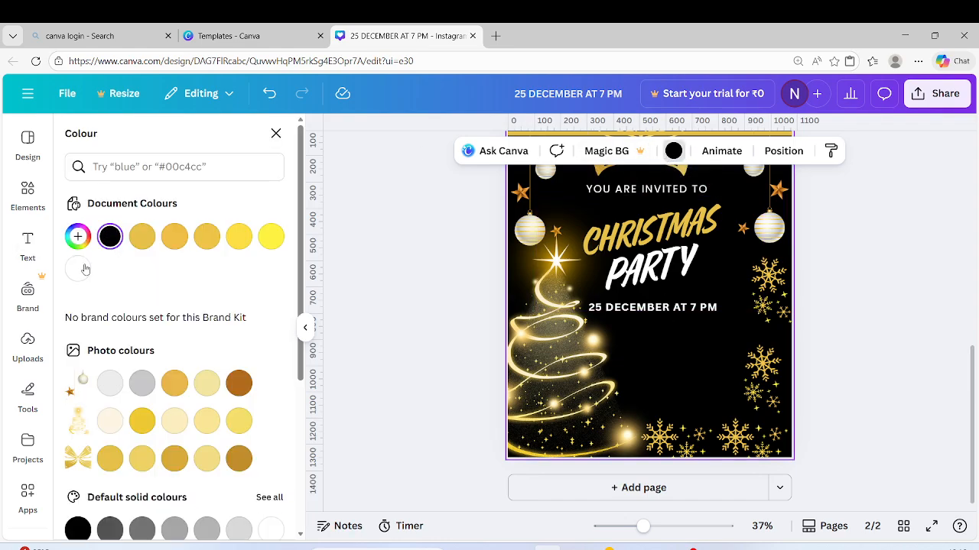
left_click(80, 269)
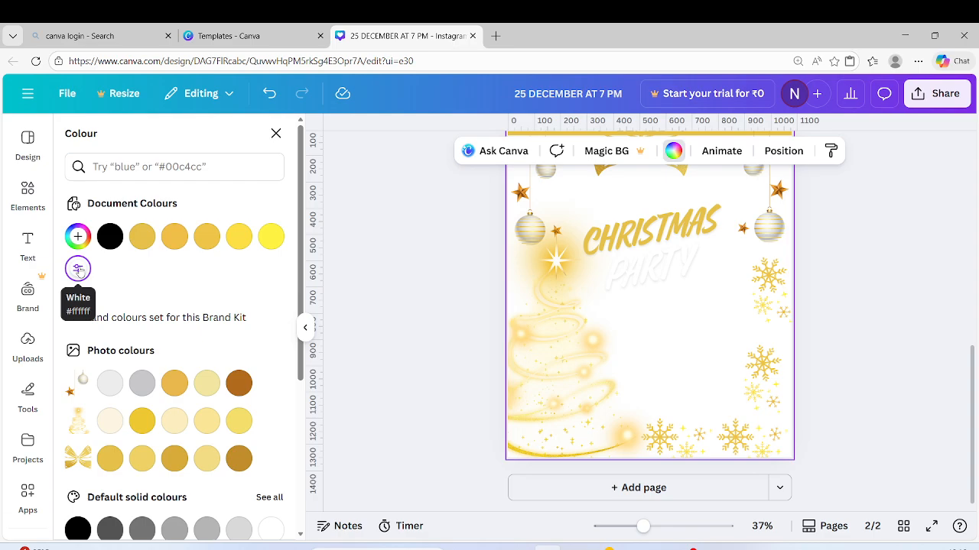
left_click(110, 237)
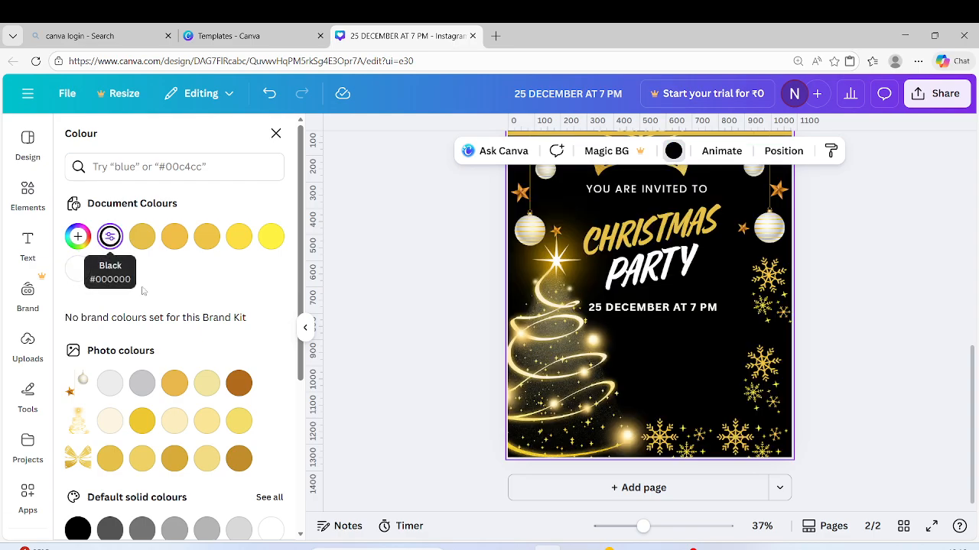
Copy the "Hosted by" line from the white first page, paste it onto the black page and recolour the copy white (#ffffff)
scroll(686, 372, "up", 5)
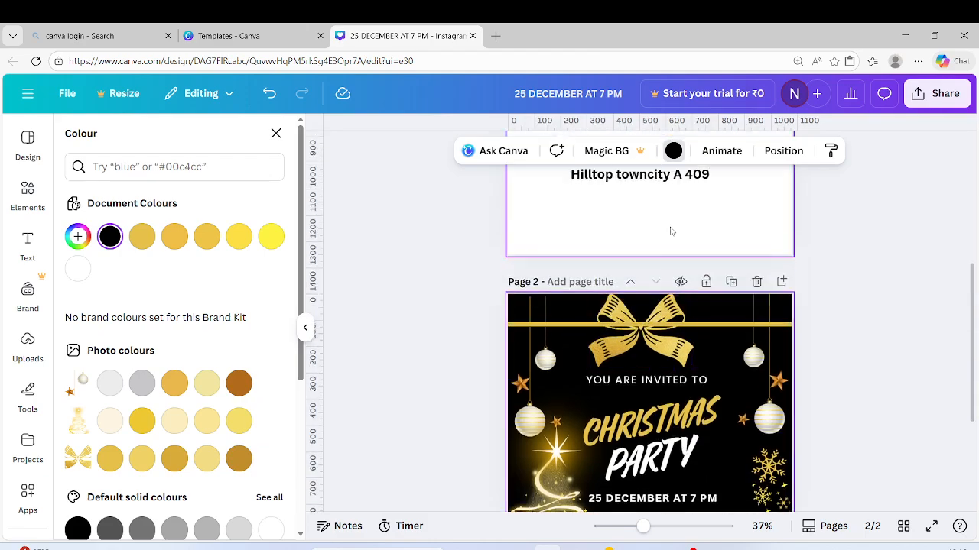
left_click(652, 277)
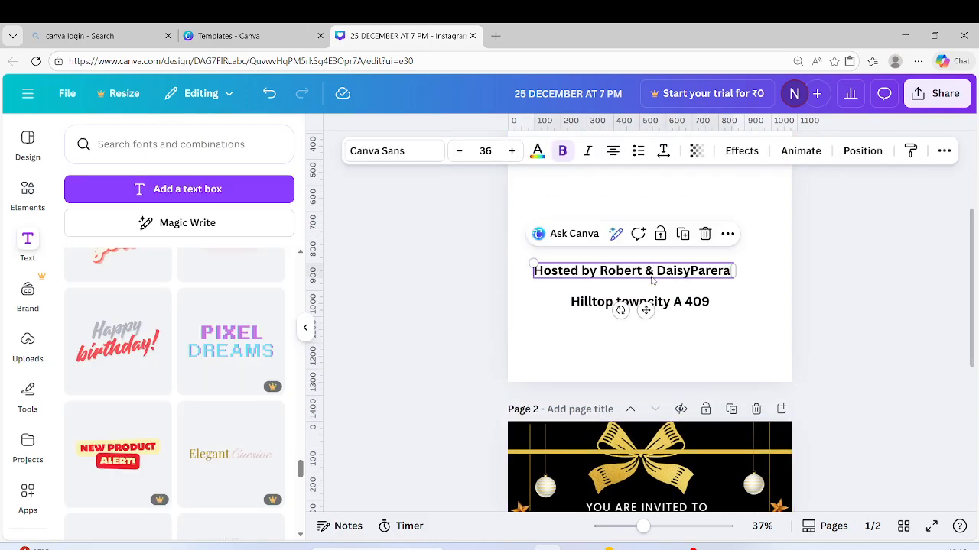
right_click(652, 280)
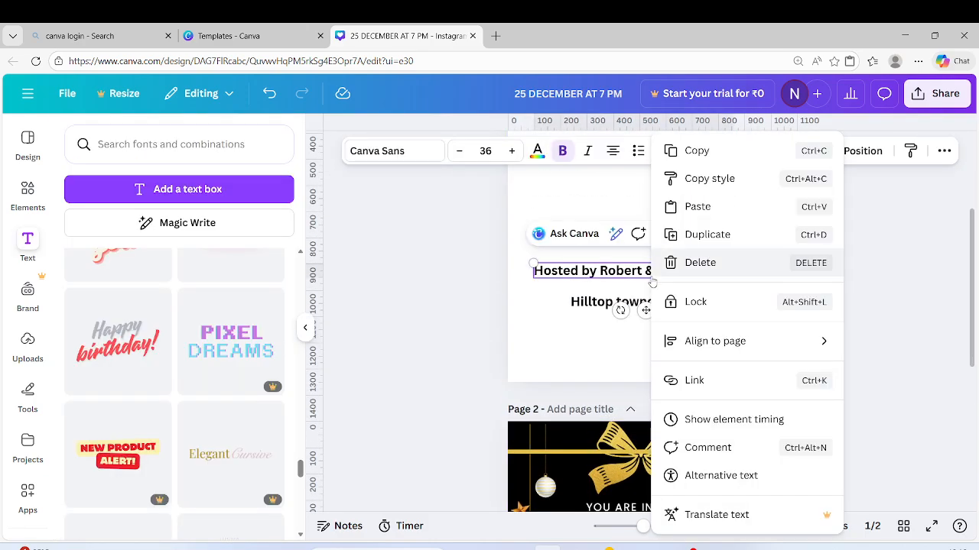
left_click(680, 150)
scroll(668, 478, "down", 3)
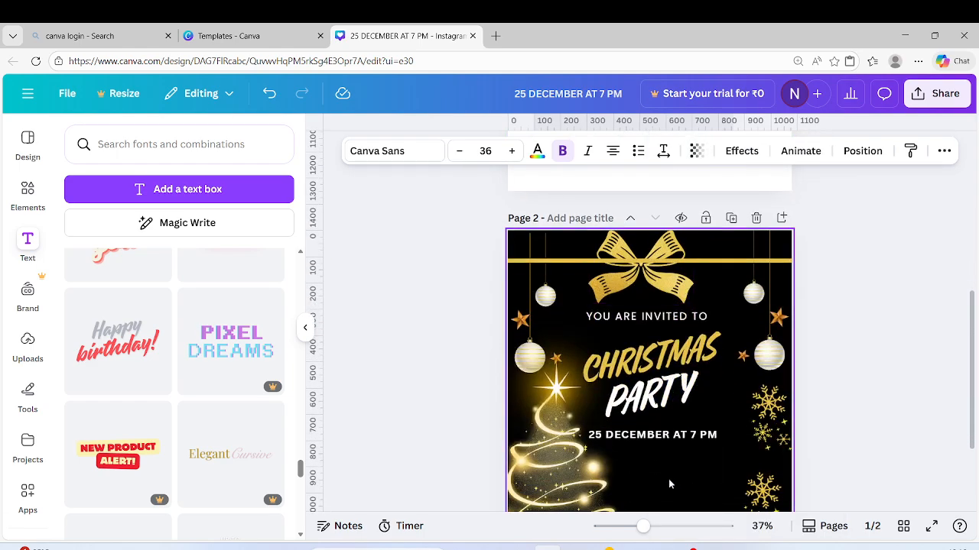
right_click(656, 478)
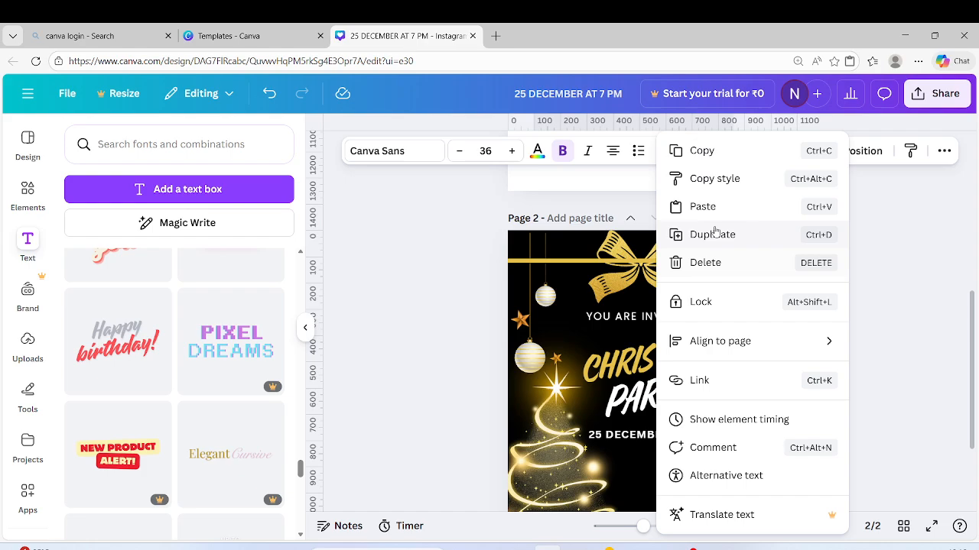
left_click(701, 206)
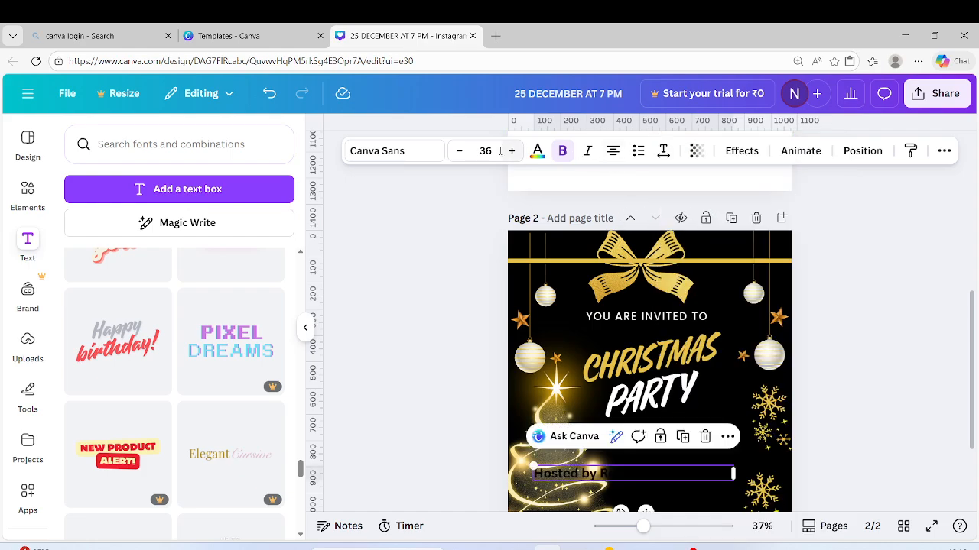
left_click(538, 151)
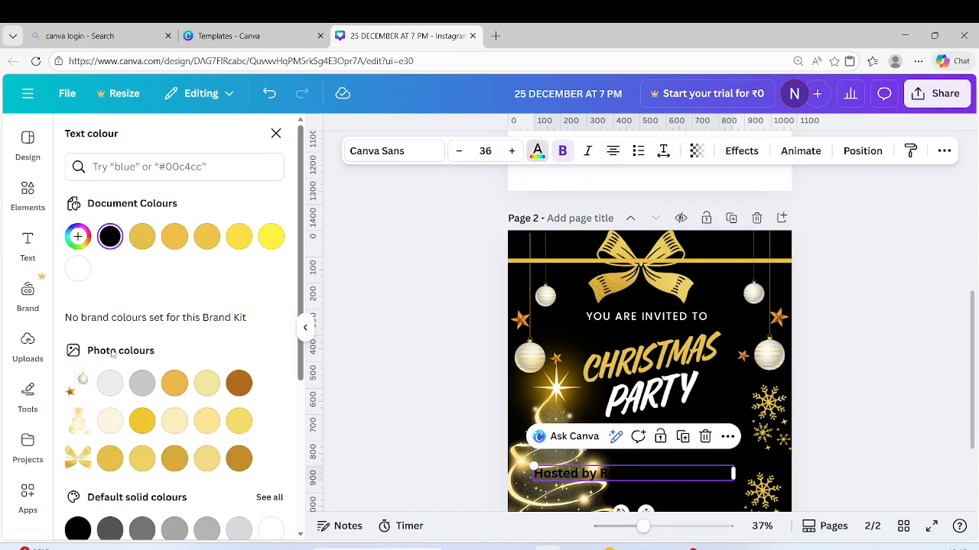
left_click(77, 269)
Copy the venue address line from the white first page and paste it onto the black page
scroll(653, 341, "up", 1)
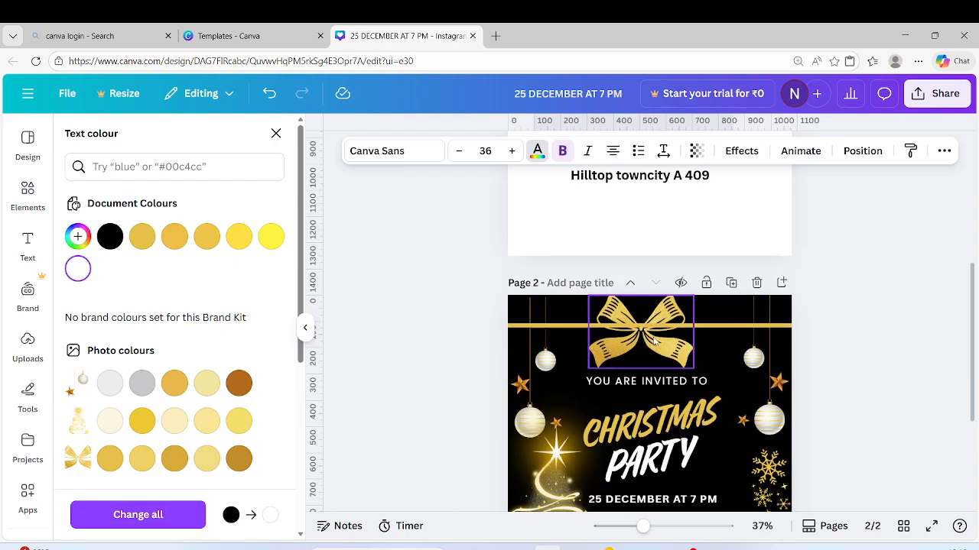
scroll(653, 340, "up", 3)
left_click(651, 367)
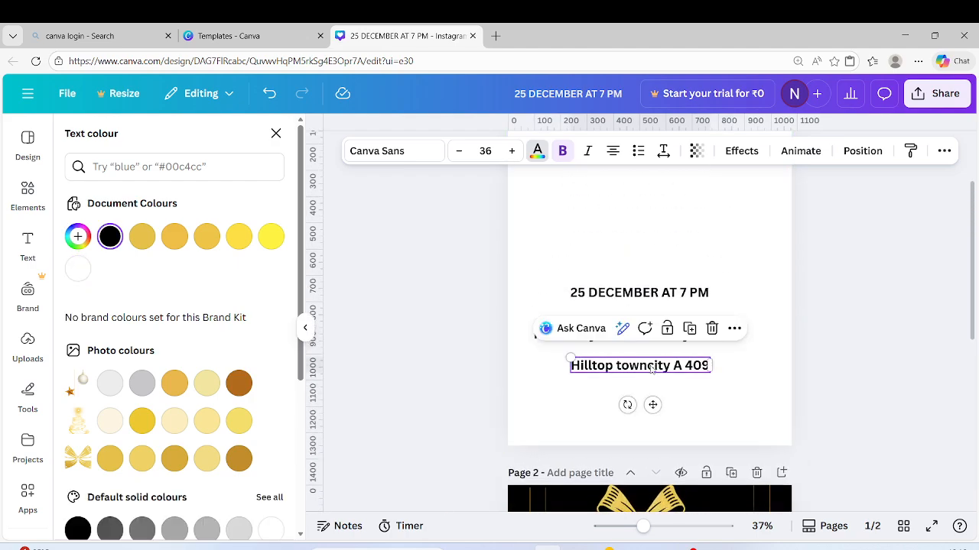
right_click(651, 367)
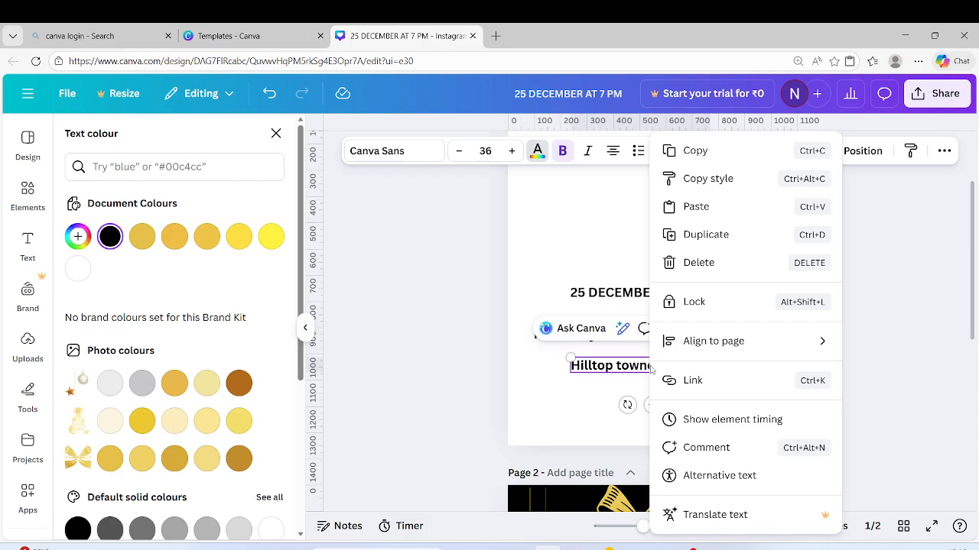
left_click(692, 151)
scroll(681, 317, "down", 2)
scroll(681, 318, "down", 3)
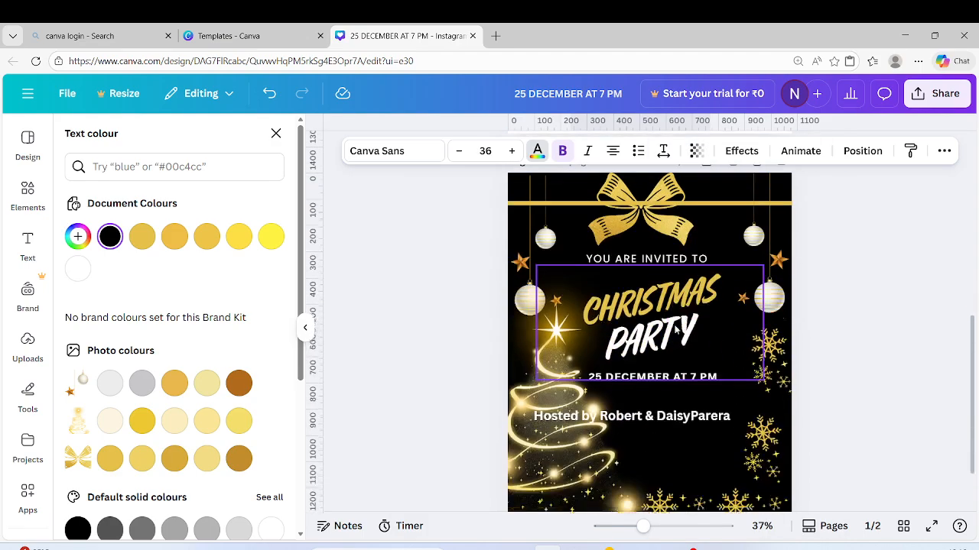
left_click(661, 436)
right_click(661, 436)
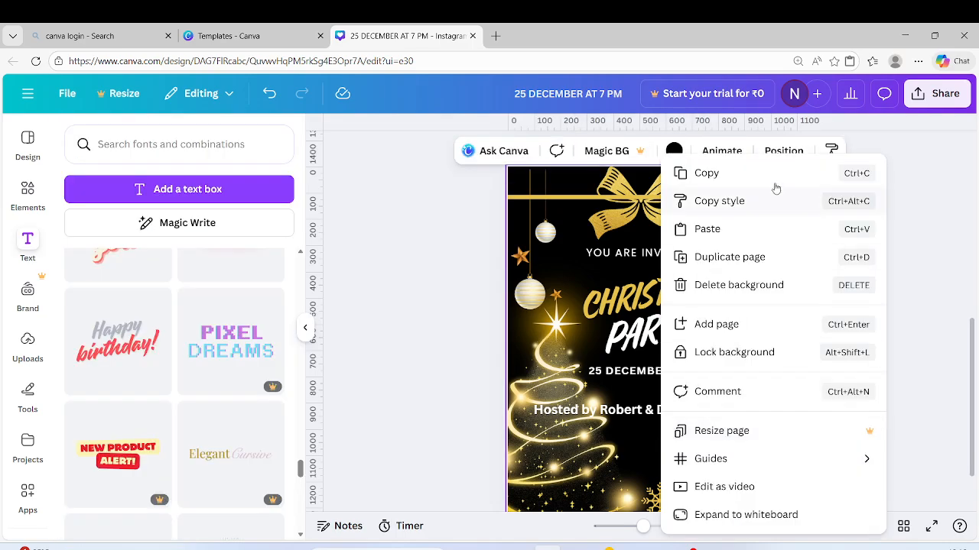
left_click(704, 229)
Recolour the pasted venue address line white (#ffffff) and deselect it
left_click(538, 150)
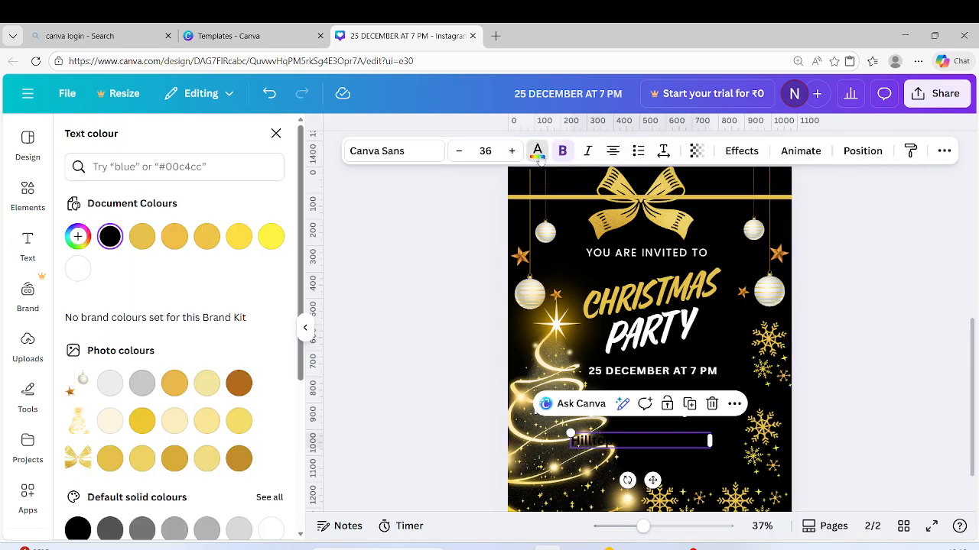
left_click(78, 268)
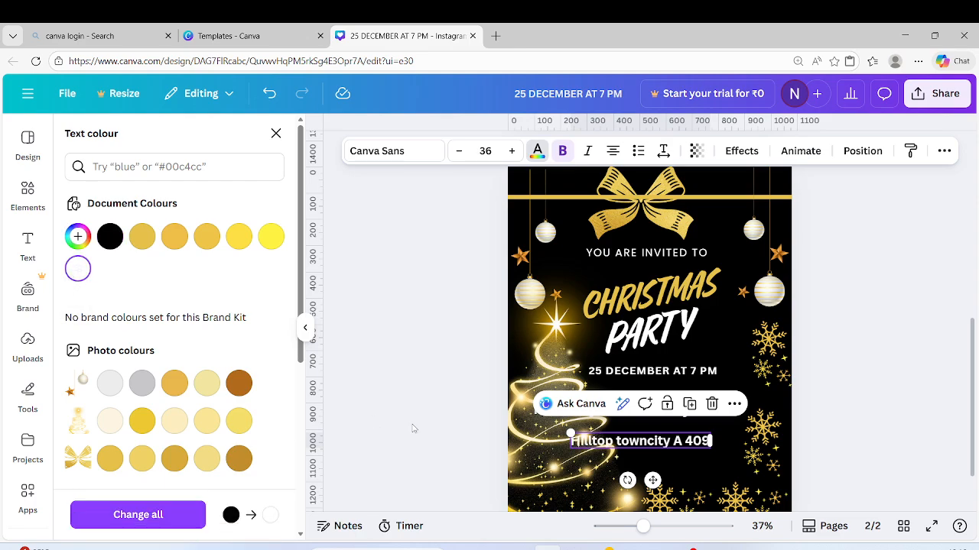
key("Escape")
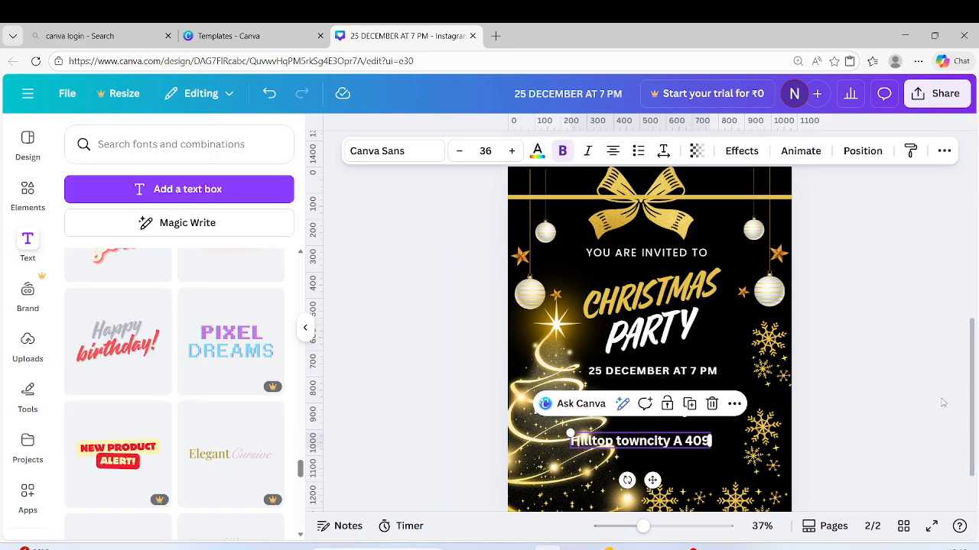
left_click(871, 410)
Set the font size of both the "Hosted by" line and the venue address line to 30
scroll(677, 325, "down", 1)
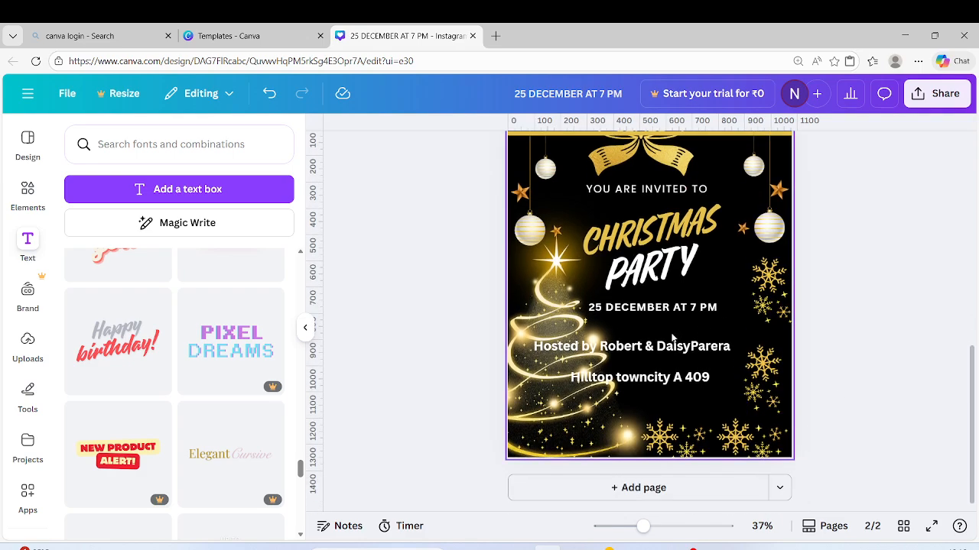
left_click(673, 345)
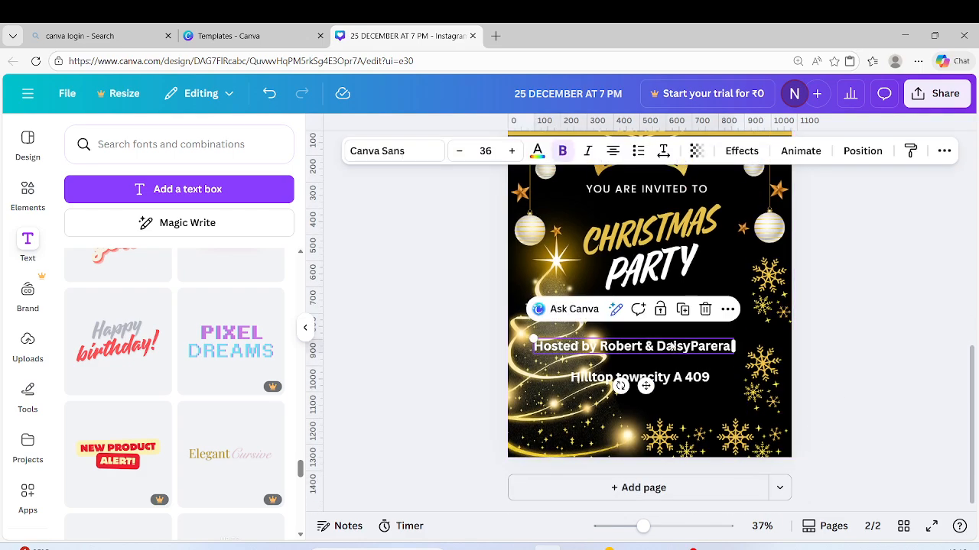
left_click(490, 150)
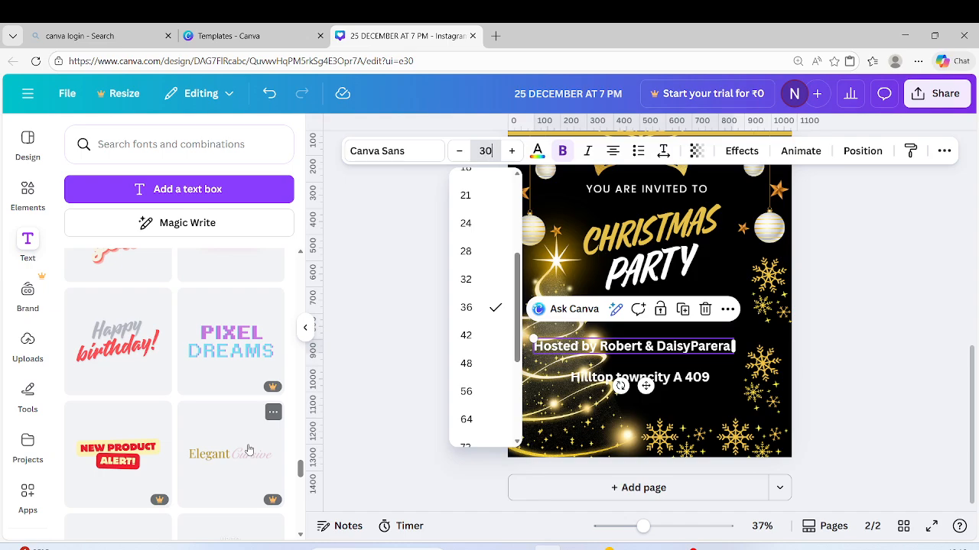
key("Return")
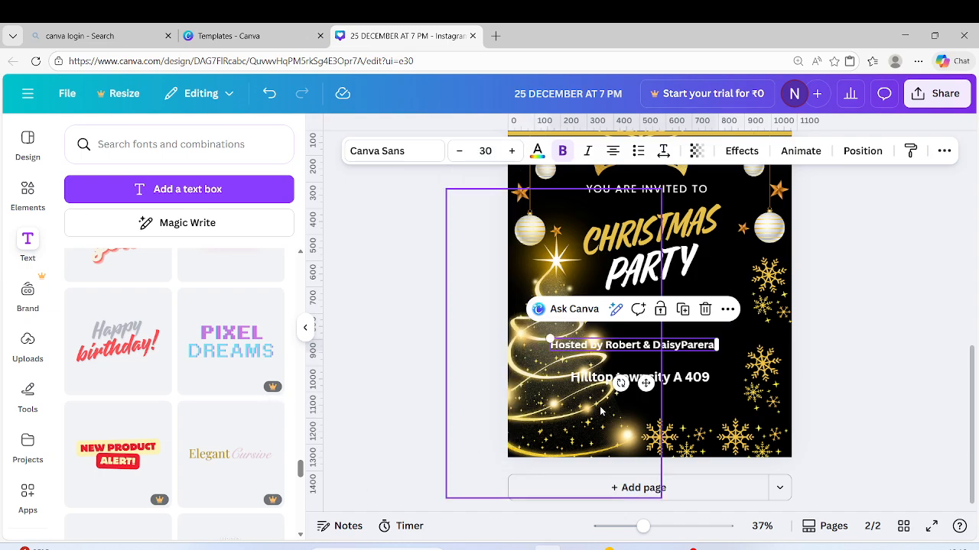
left_click(650, 376)
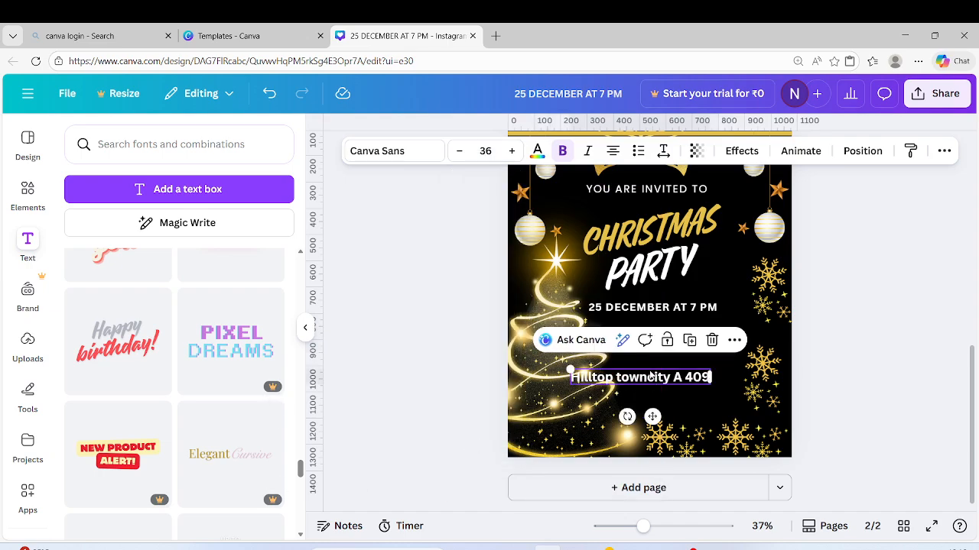
left_click(497, 151)
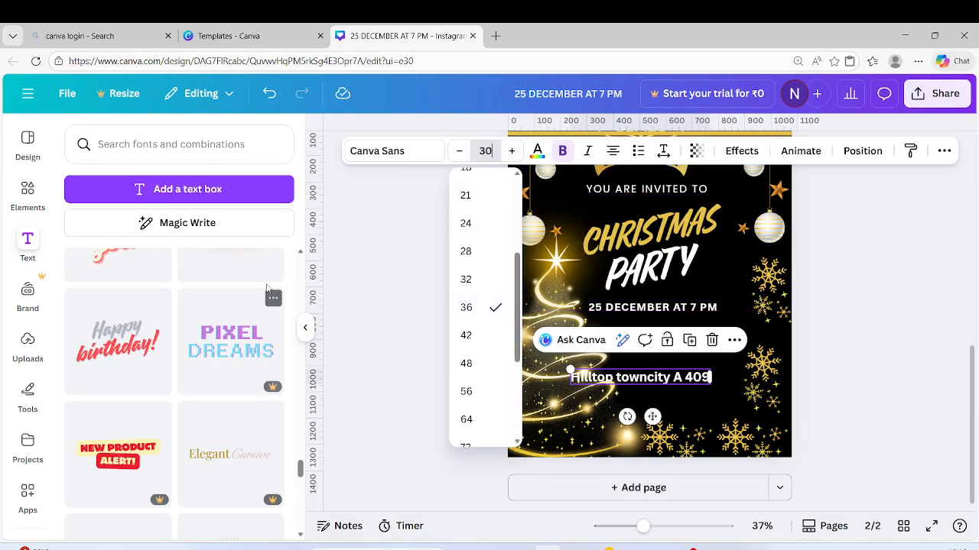
type("30")
key("Return")
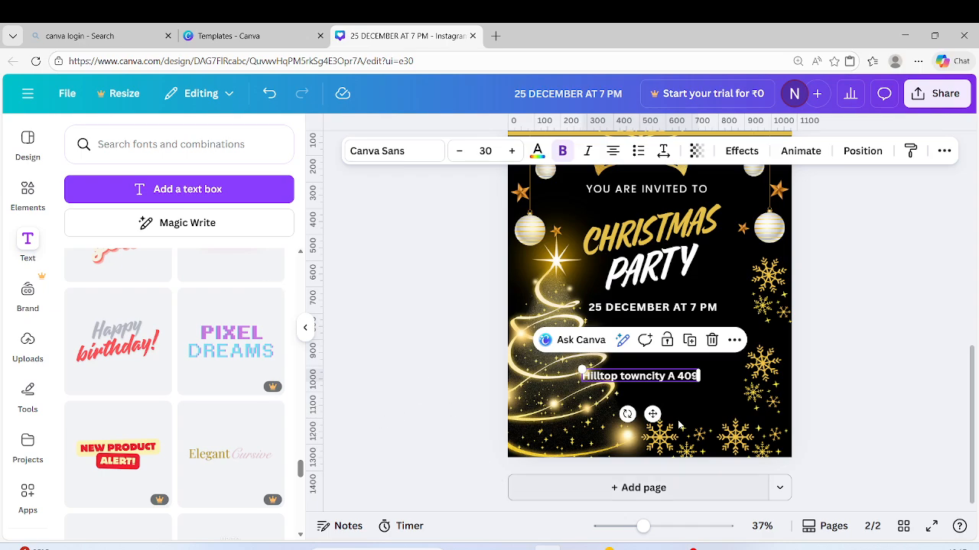
Move the venue address and the "Hosted by" line down into the space between the tree and the snowflakes
left_click_drag(652, 413, 702, 440)
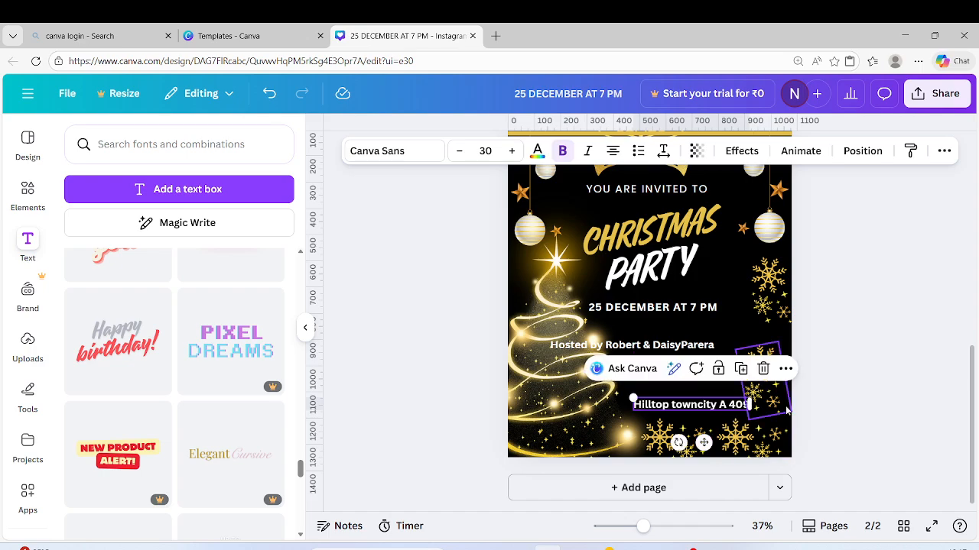
left_click(864, 418)
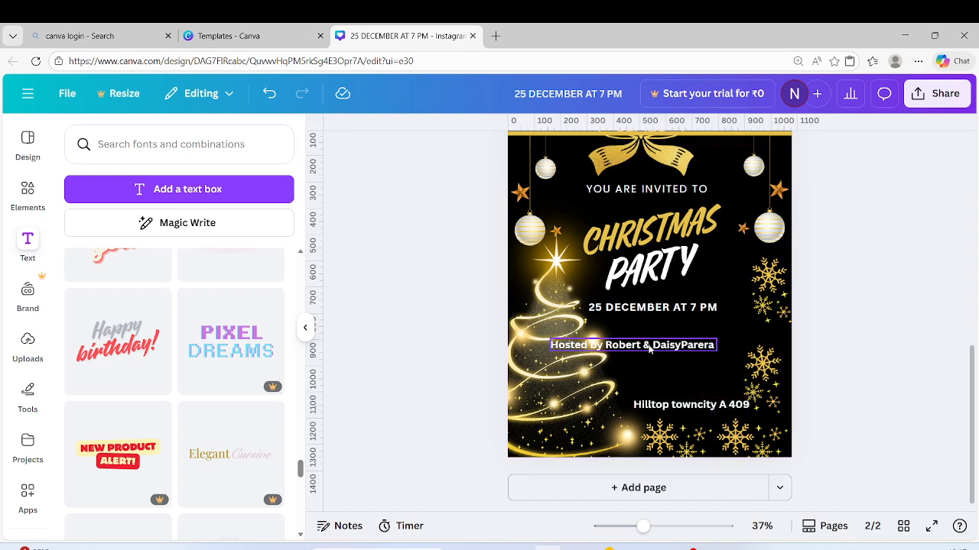
left_click_drag(650, 348, 711, 377)
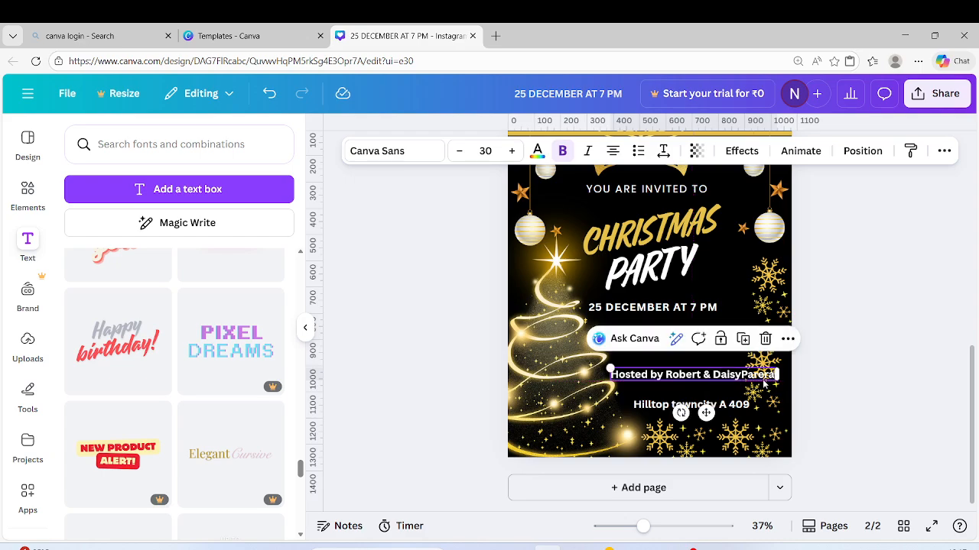
Narrow the hosts text box with a line break after "Hosted by" and align the venue address directly beneath the hosts' names
left_click_drag(778, 374, 764, 386)
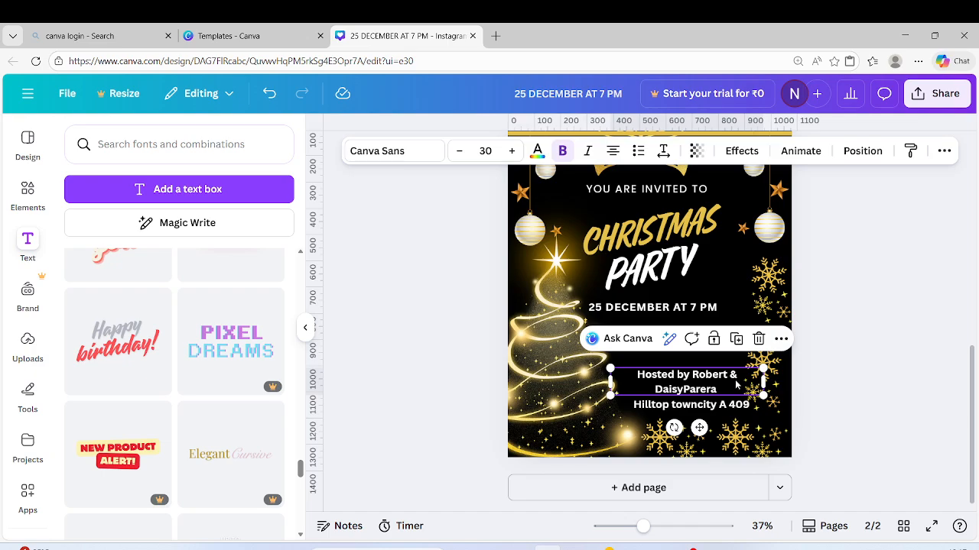
left_click_drag(764, 380, 749, 383)
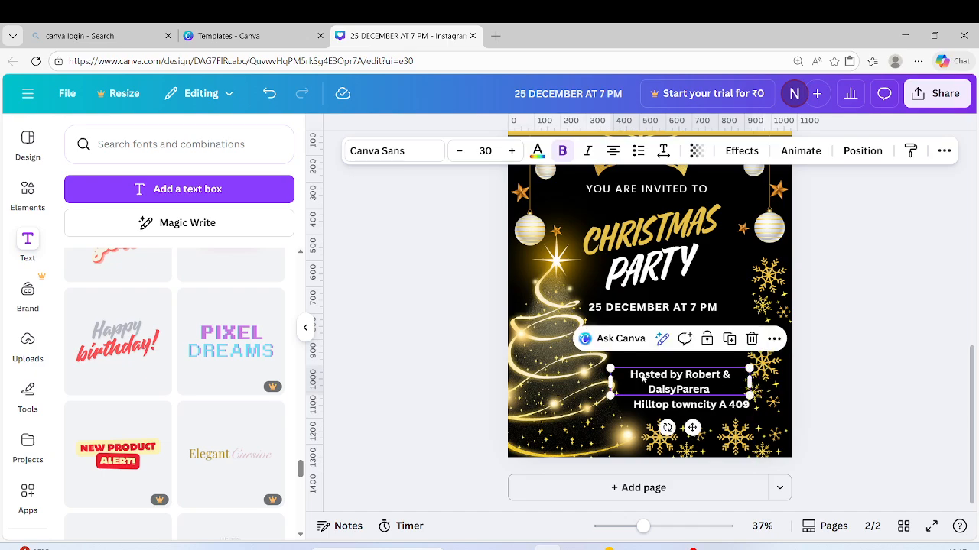
left_click(685, 375)
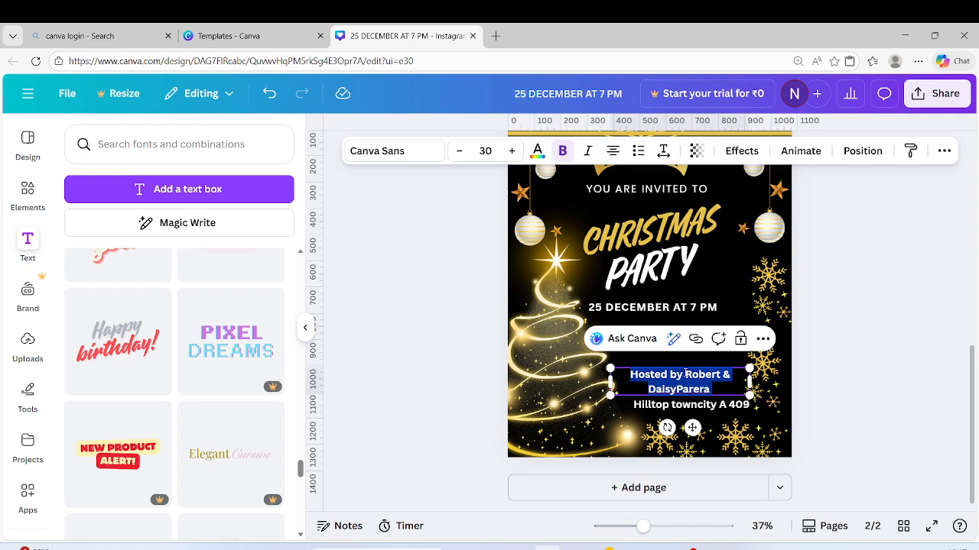
left_click(686, 375)
key("Return")
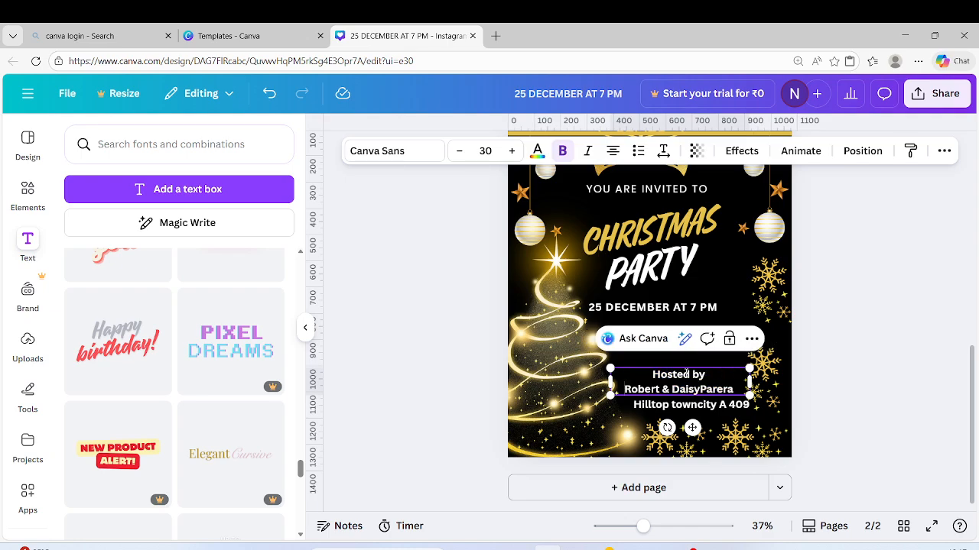
left_click(880, 400)
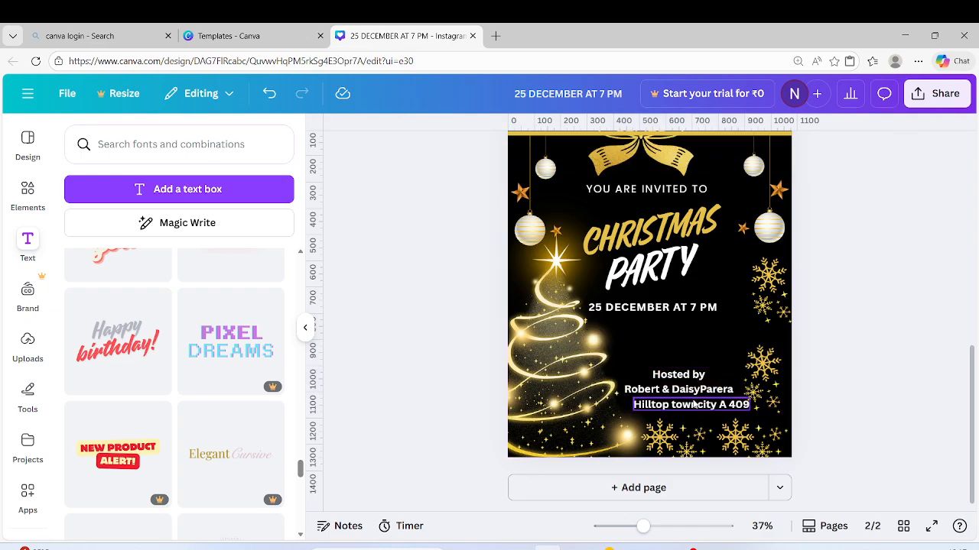
left_click_drag(713, 405, 703, 403)
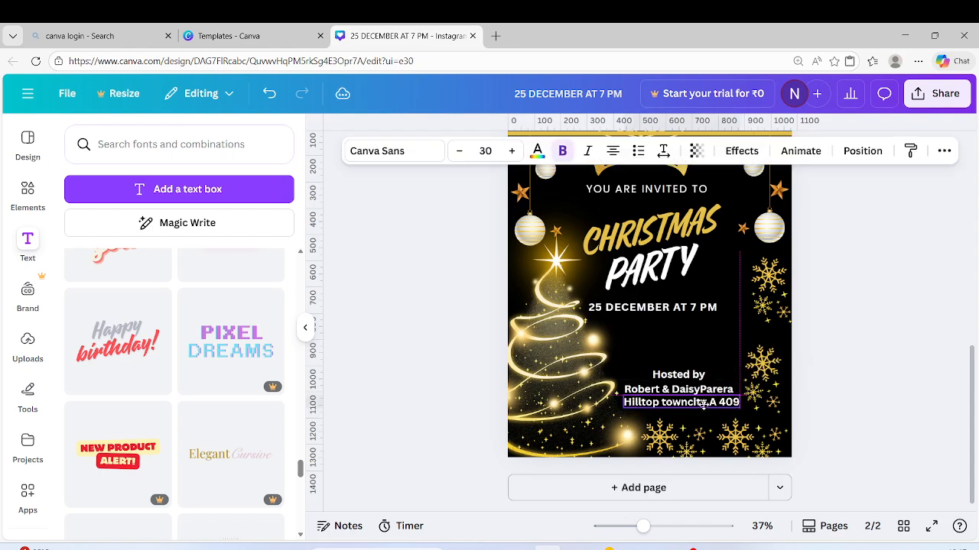
left_click(815, 410)
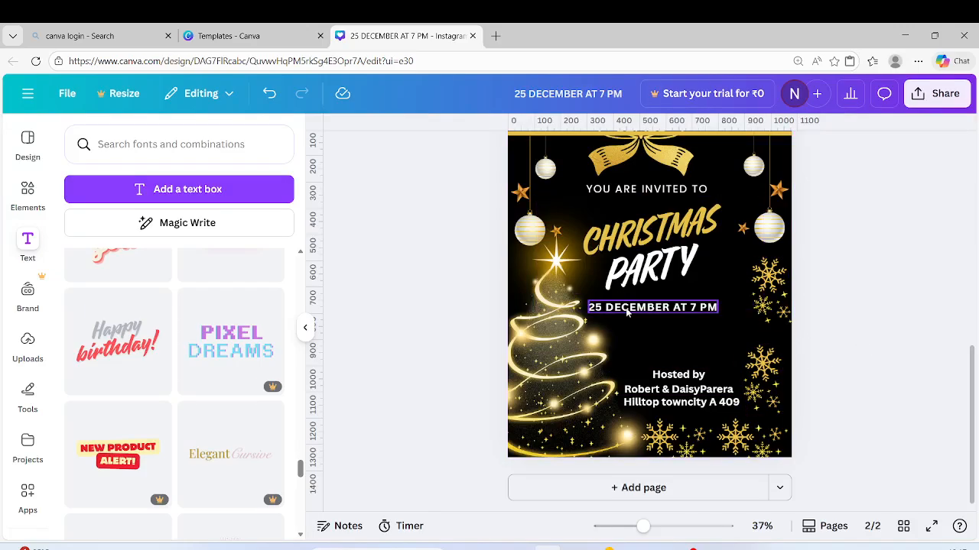
Move the date text slightly lower and place the short gold line beneath it, stretched to a length of about 532
left_click_drag(633, 315, 643, 331)
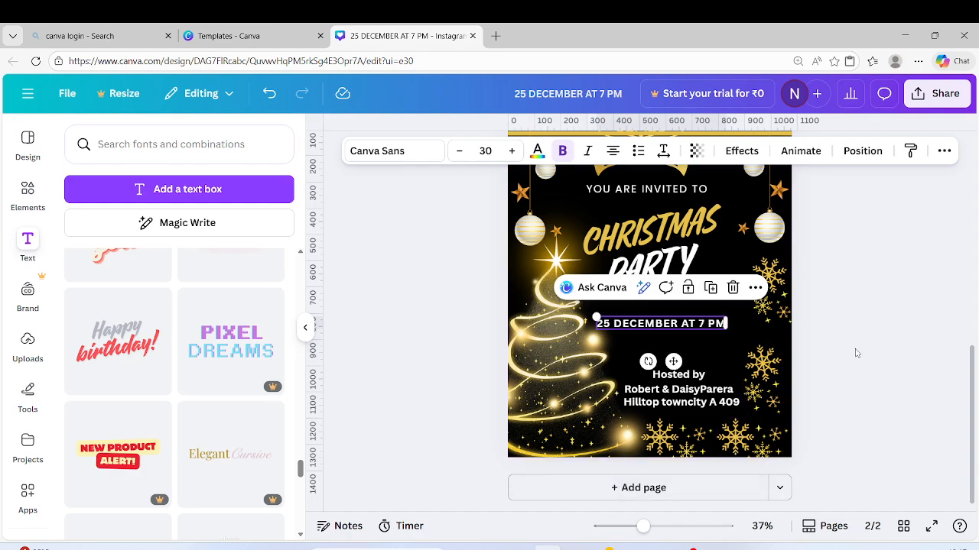
key("Tab")
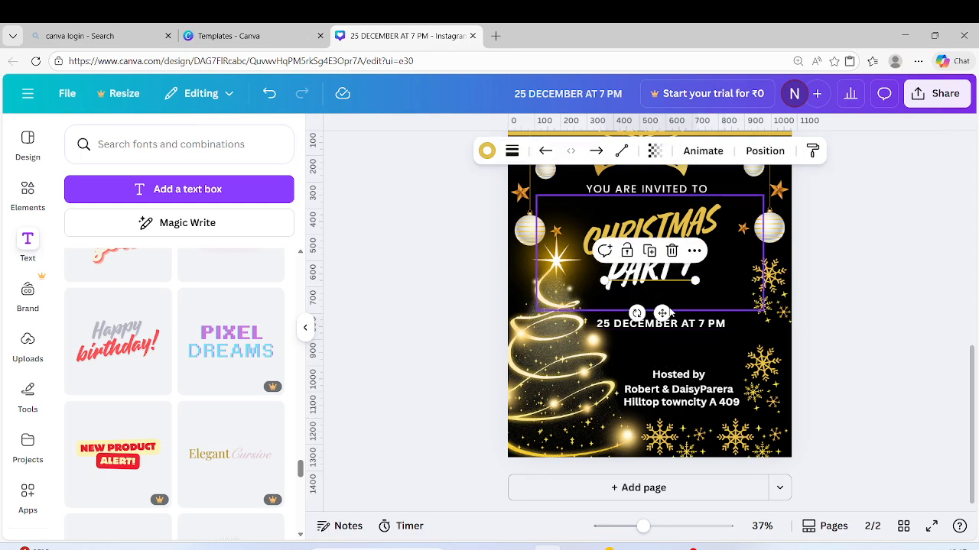
left_click_drag(661, 312, 652, 365)
left_click_drag(687, 333, 733, 334)
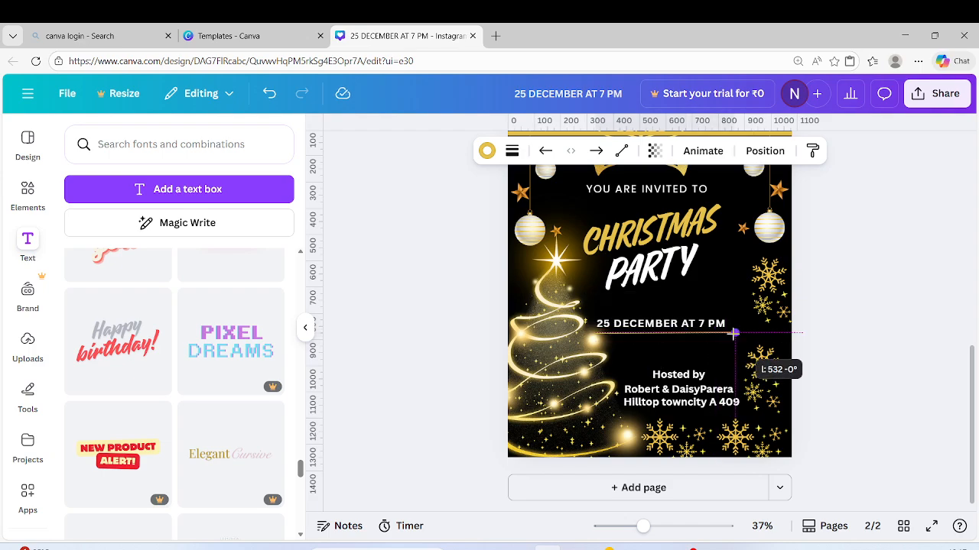
mouse_move(733, 333)
left_mouse_down()
mouse_move(725, 335)
mouse_move(733, 333)
left_mouse_up()
left_click(860, 348)
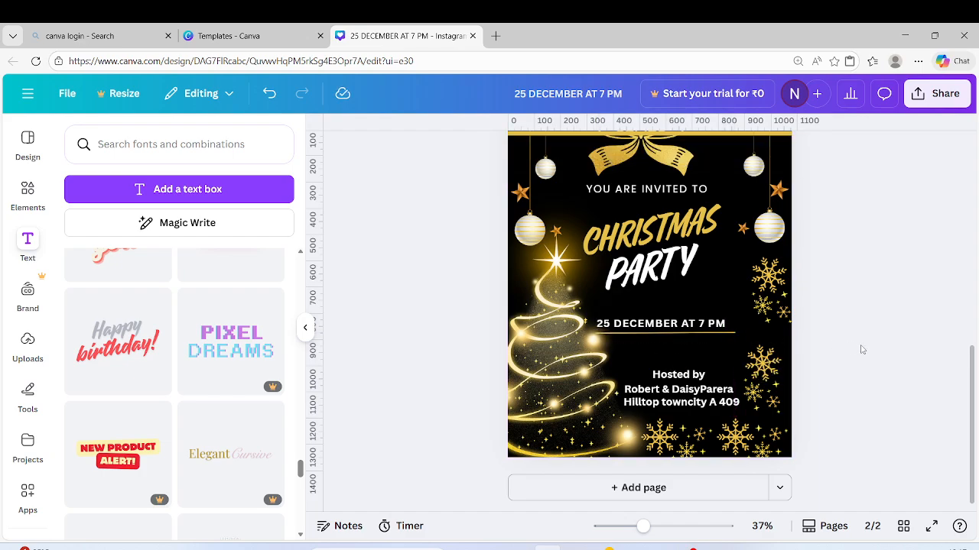
Nudge the date text closer to the gold line and centre it above the line
left_click(663, 324)
left_click_drag(665, 326, 666, 322)
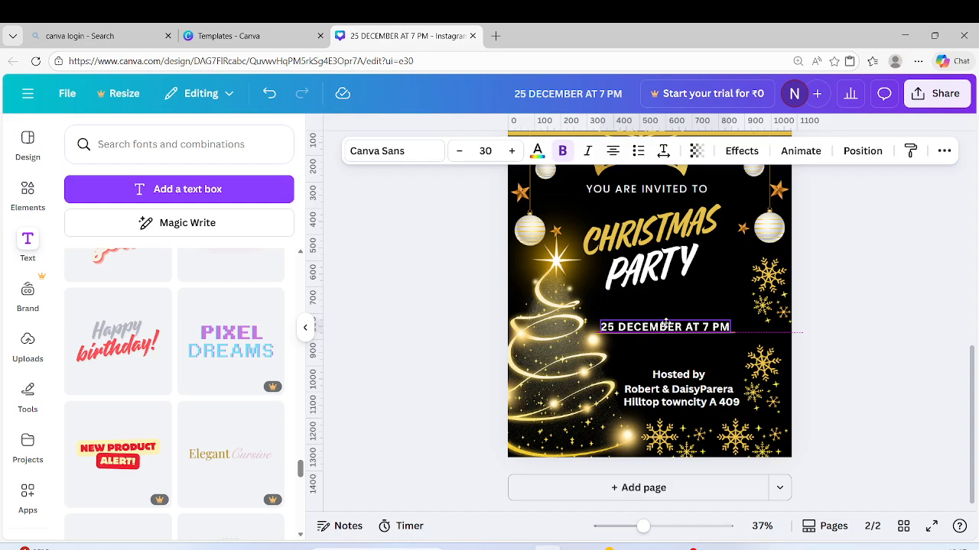
left_click(668, 333)
left_click(942, 316)
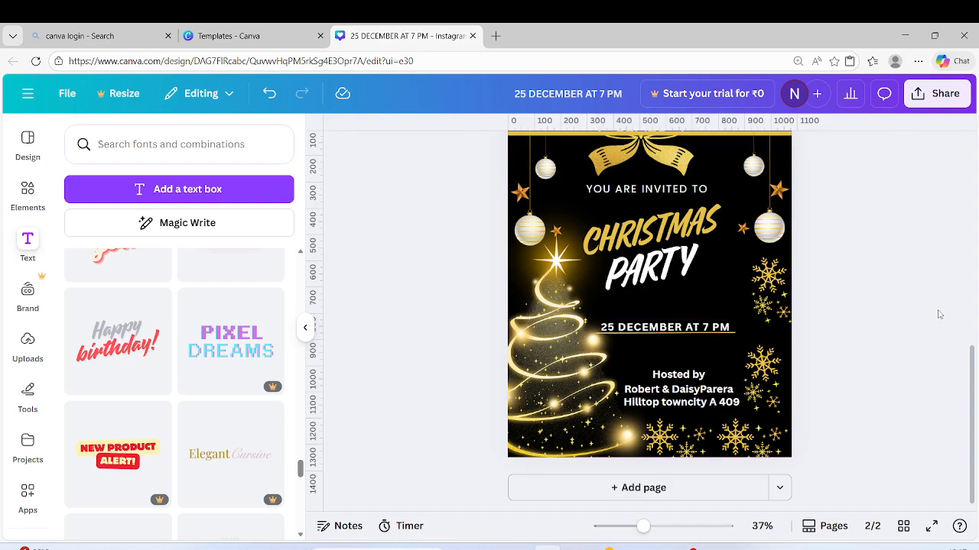
Shift the glowing tree slightly left and reposition the date with its gold line a little lower, clear of the tree
left_click(549, 348)
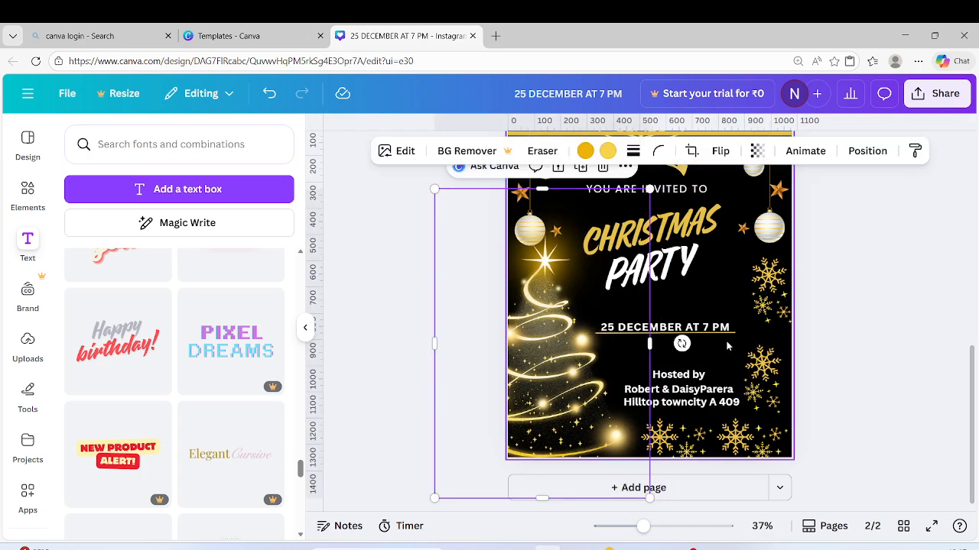
left_click_drag(722, 333, 713, 328)
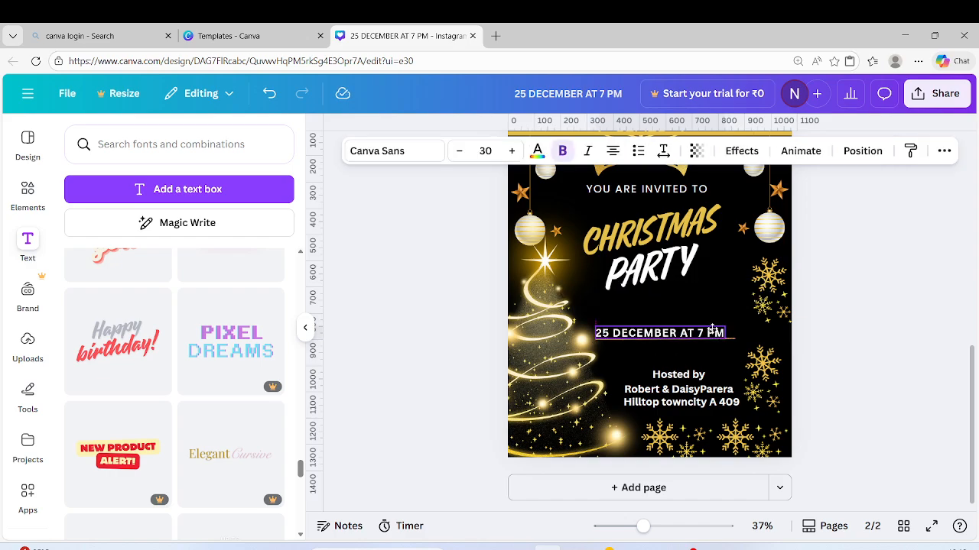
left_click(846, 335)
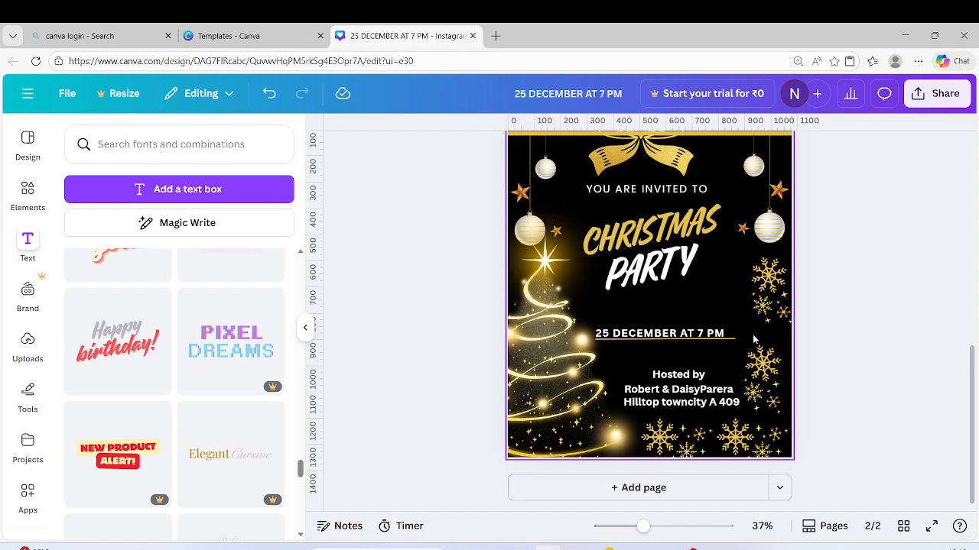
Shorten the gold line under the date so it ends level with the text
left_click(730, 338)
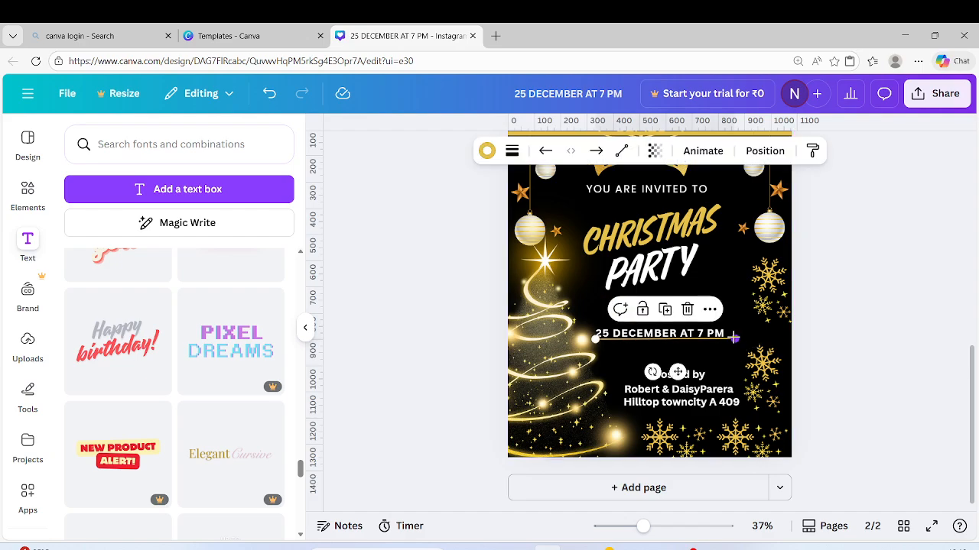
left_click_drag(732, 337, 725, 340)
left_click(892, 299)
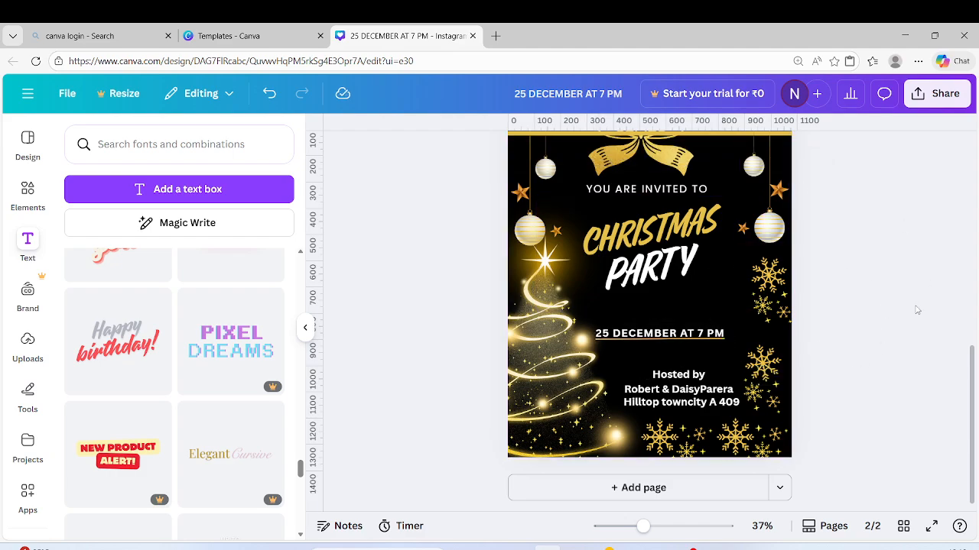
Reorder the layers so the horizontal gold line sits directly behind the gold bow
scroll(917, 309, "up", 2)
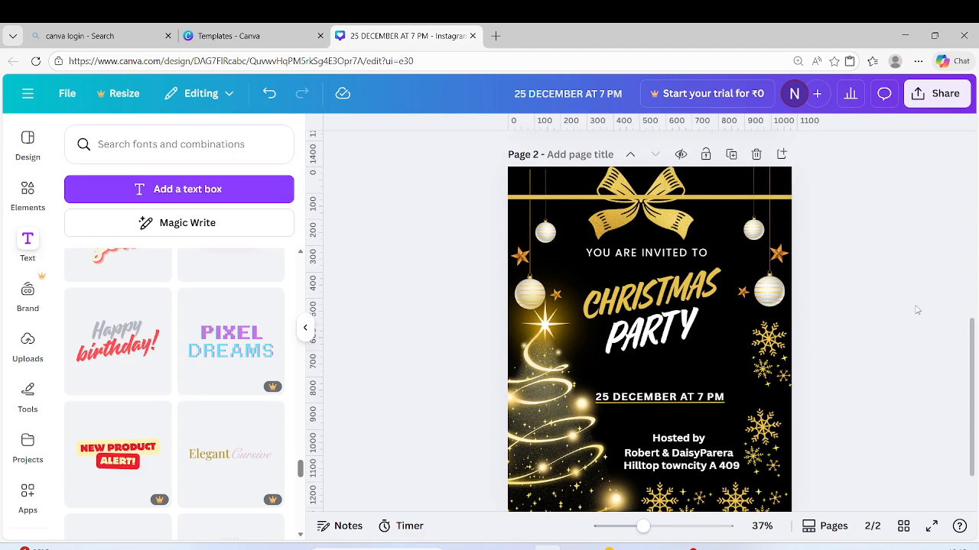
left_click(683, 229)
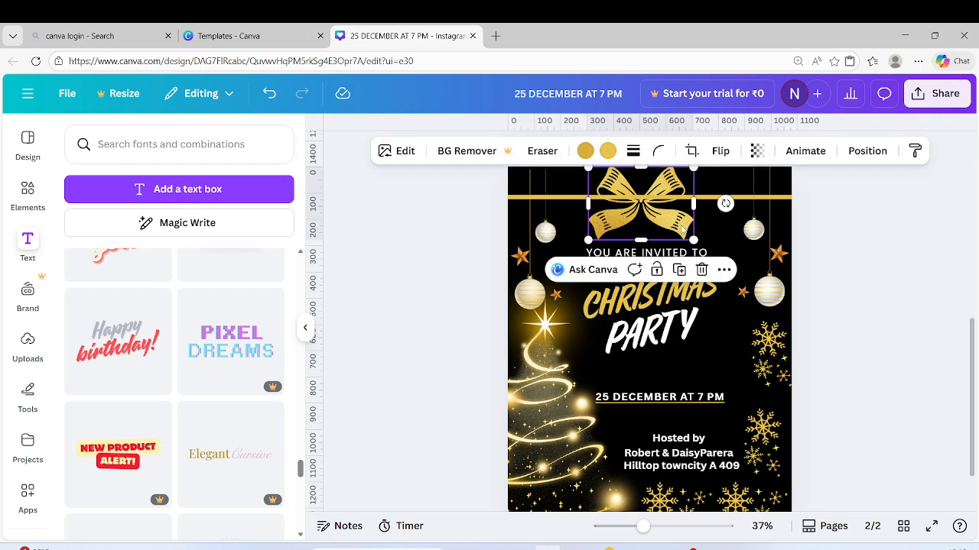
left_click(867, 151)
left_click(214, 175)
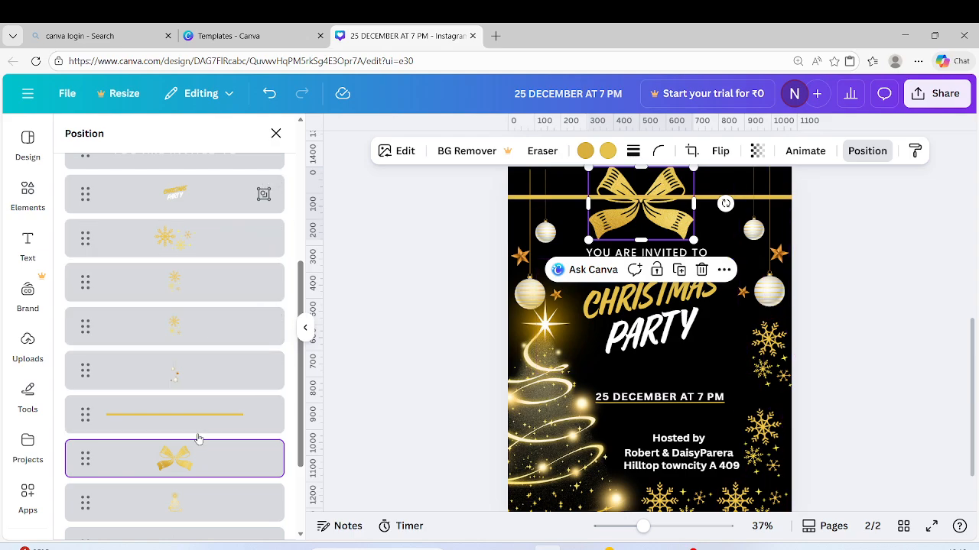
mouse_move(199, 429)
left_mouse_down()
mouse_move(194, 474)
mouse_move(197, 428)
left_mouse_up()
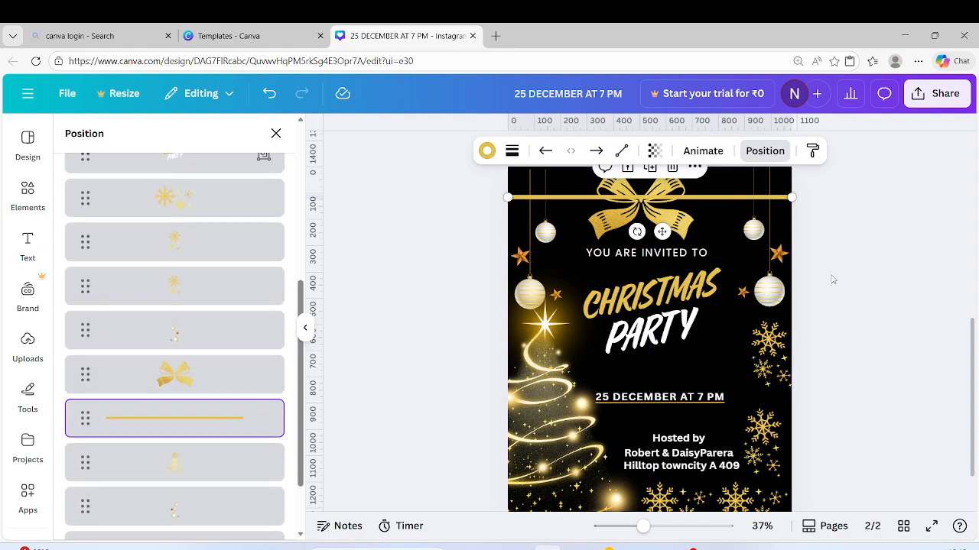
scroll(841, 268, "down", 1)
scroll(805, 278, "up", 1)
left_click(870, 264)
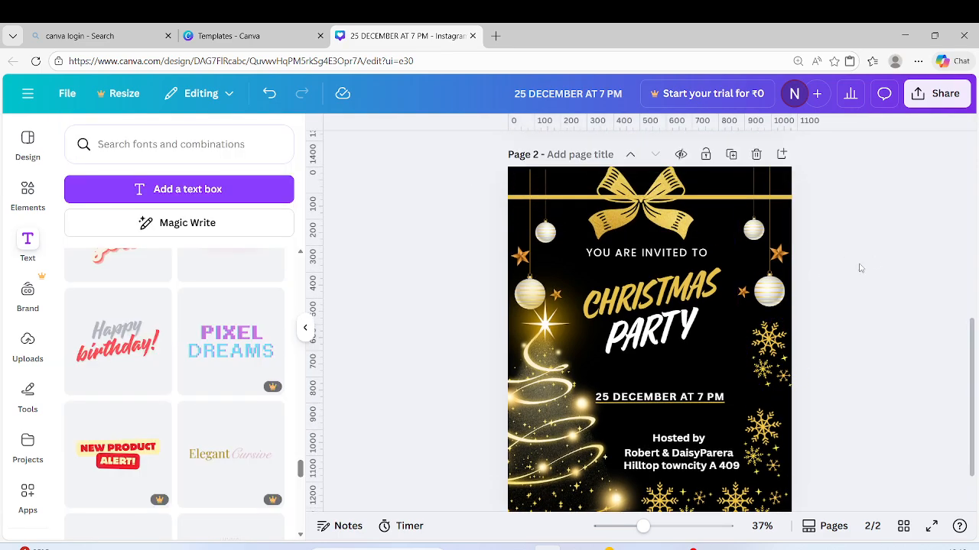
Apply the Succession animation to the grouped Christmas Party title, set to play on enter
scroll(846, 286, "down", 1)
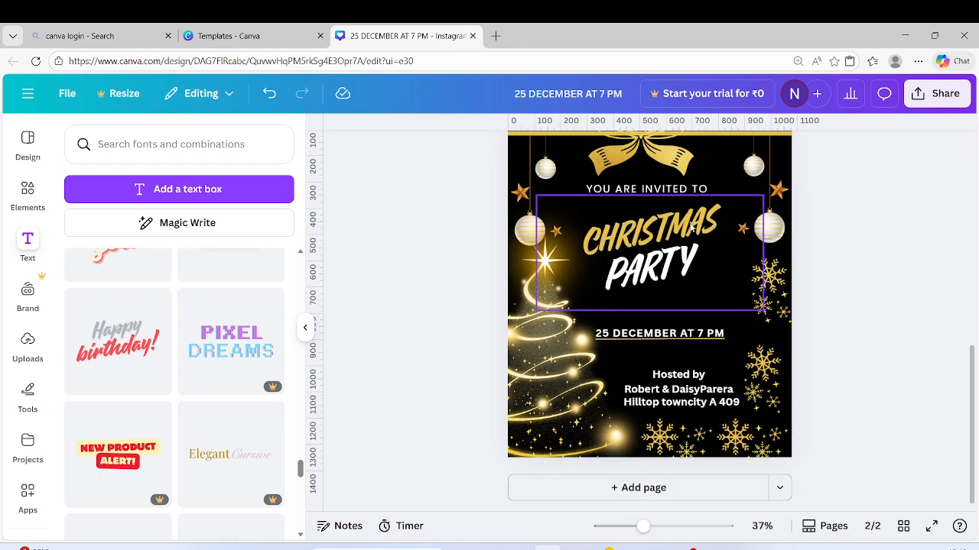
left_click(682, 229)
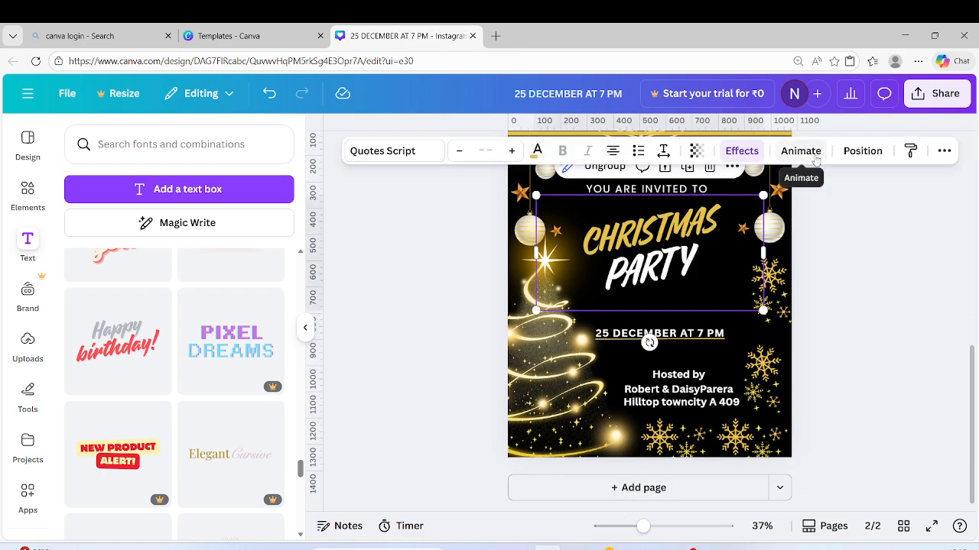
left_click(802, 152)
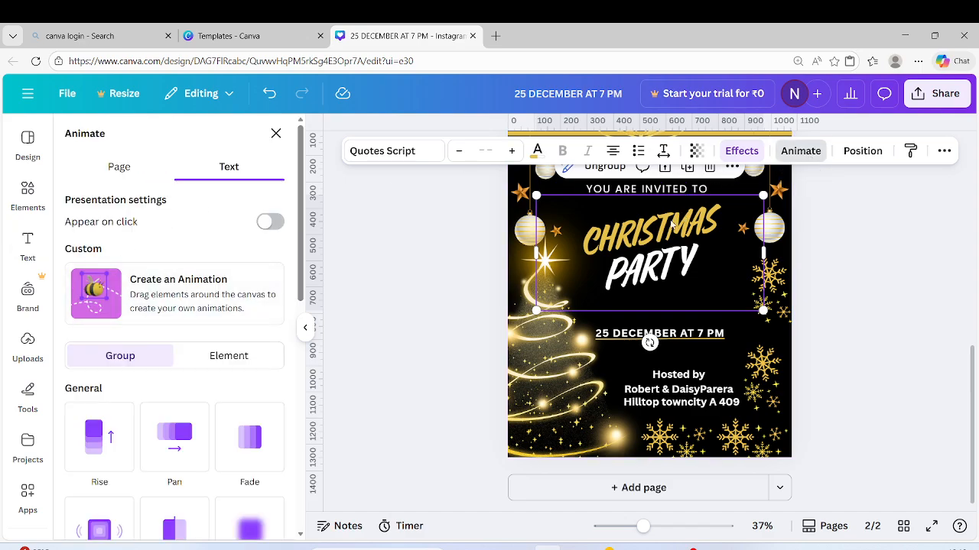
left_click(861, 259)
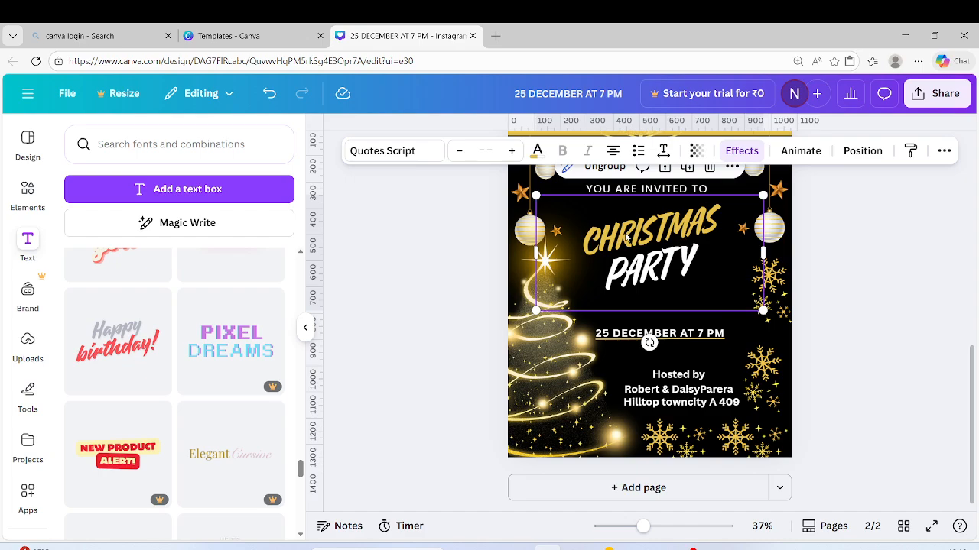
left_click(812, 152)
scroll(191, 305, "down", 2)
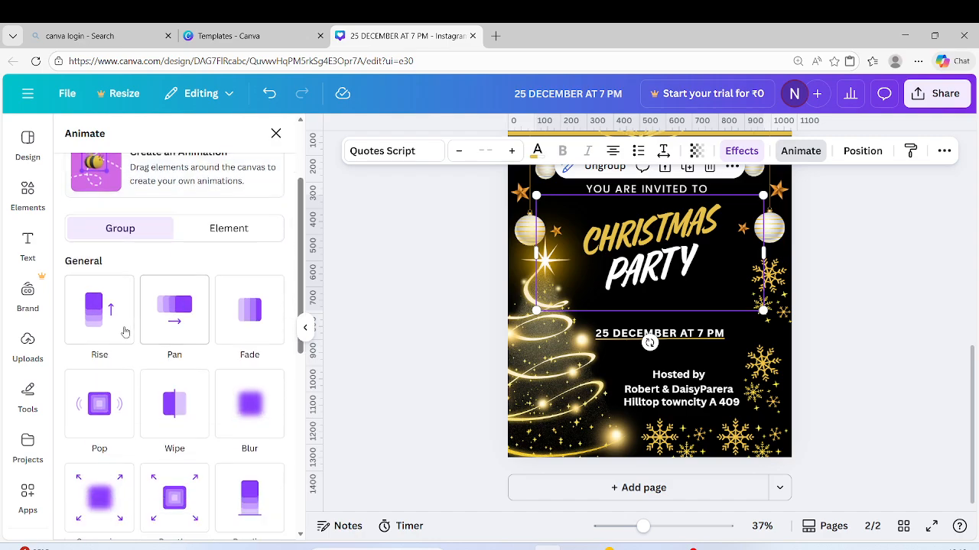
scroll(191, 343, "down", 2)
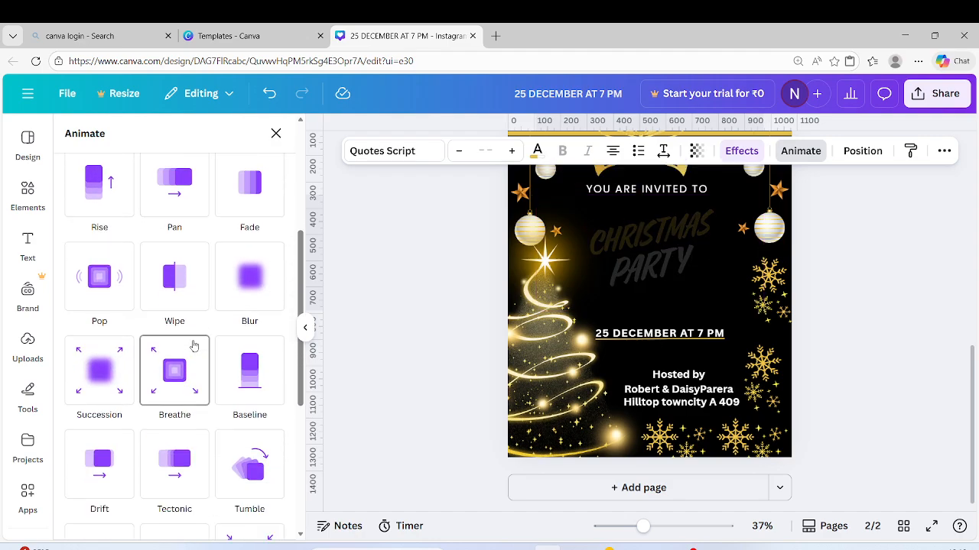
scroll(112, 380, "down", 2)
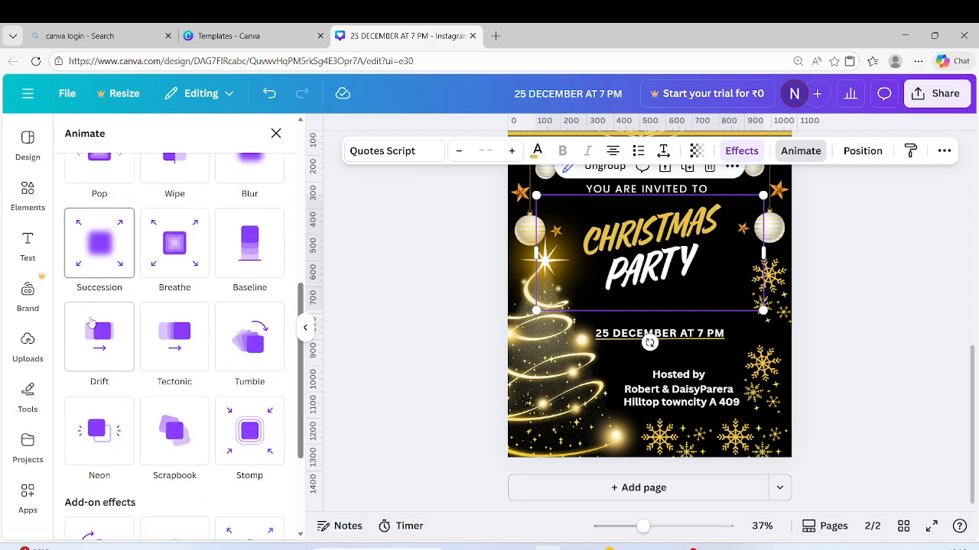
left_click(97, 260)
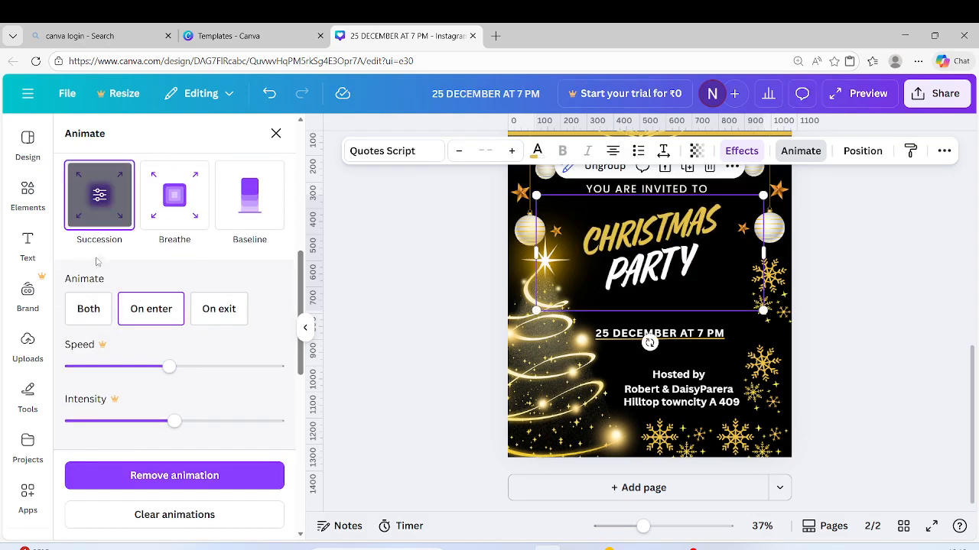
Apply the Skate text animation to the "YOU ARE INVITED TO" line, set to play on enter
scroll(885, 298, "up", 1)
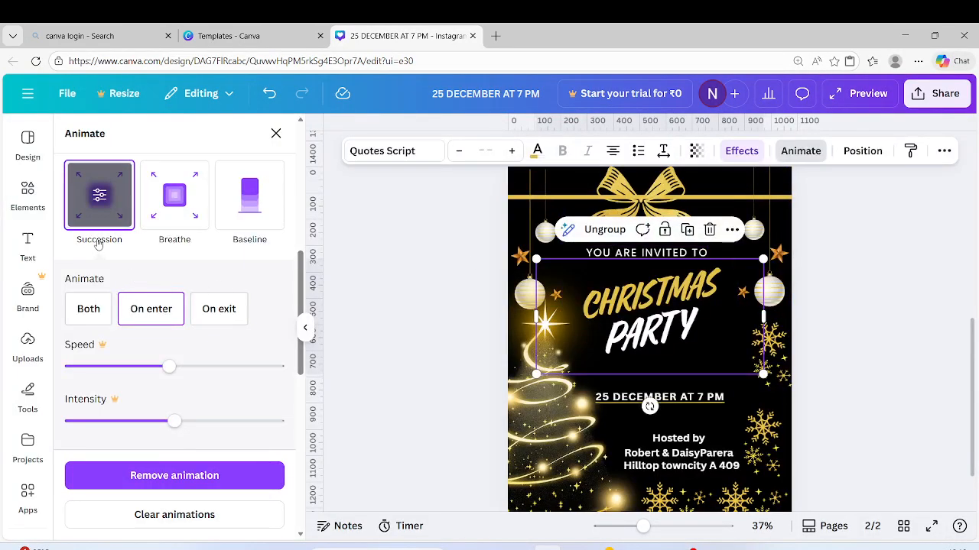
left_click(632, 253)
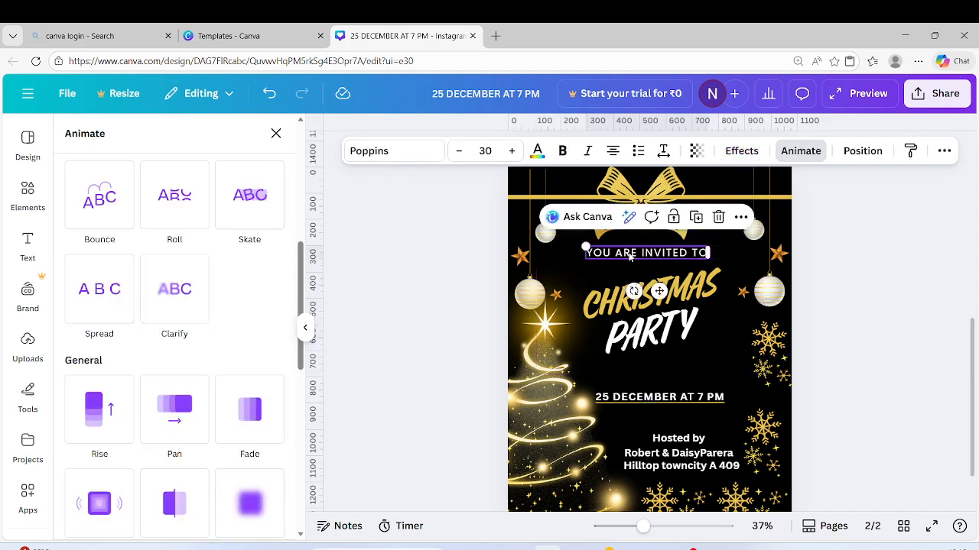
left_click(790, 157)
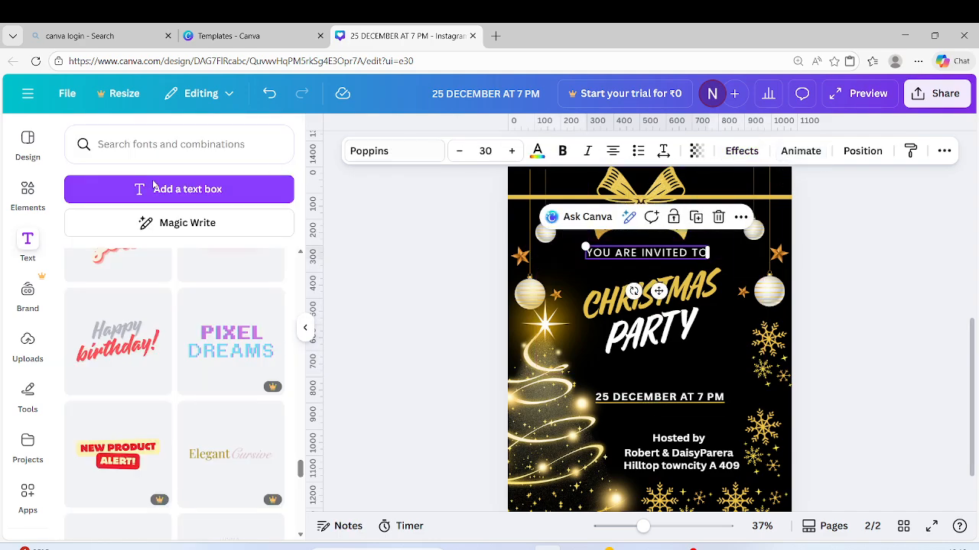
left_click(800, 155)
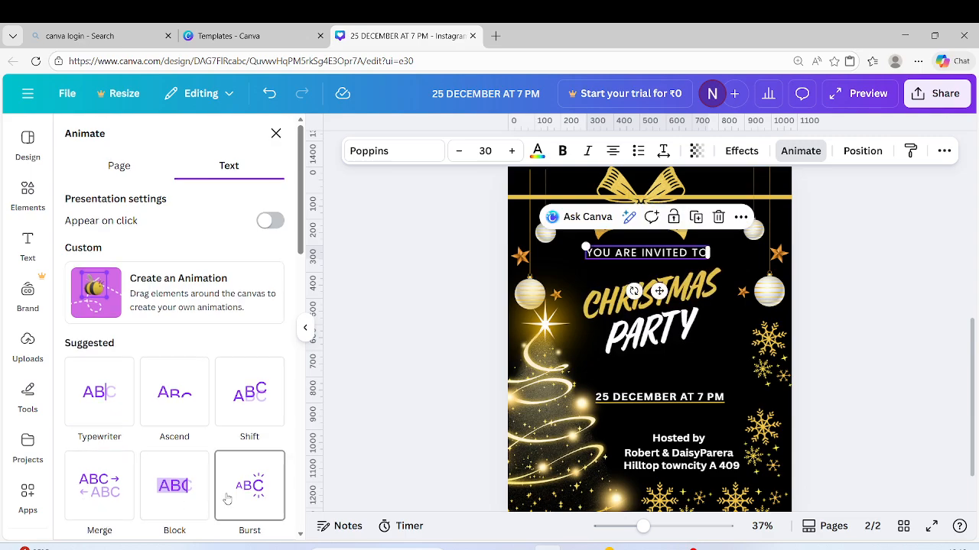
scroll(256, 459, "down", 2)
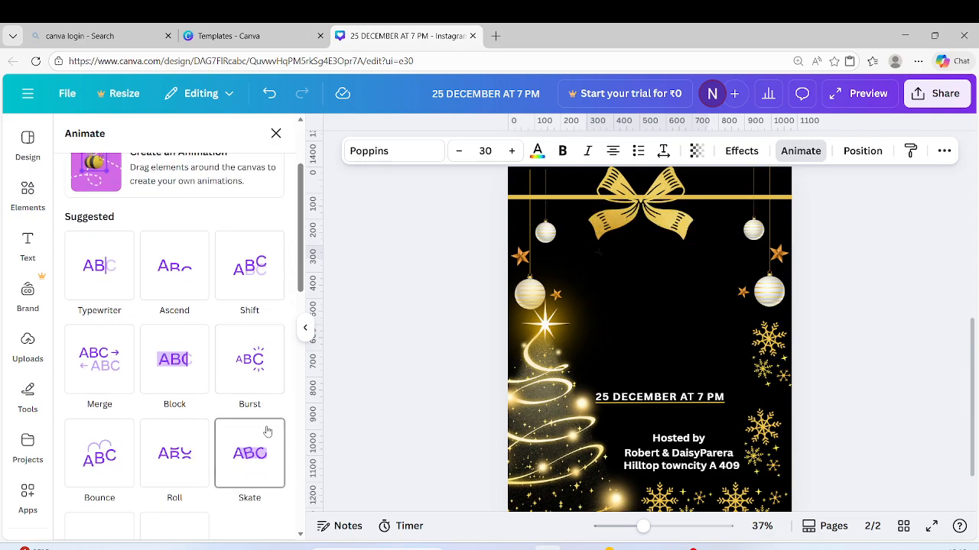
left_click(245, 484)
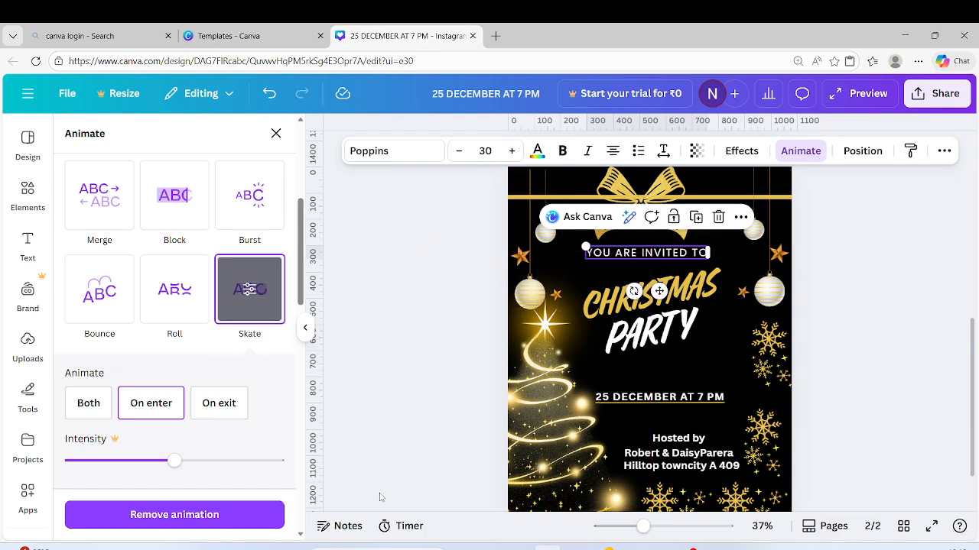
Apply the Clarify text animation on enter to the date, the hosts' text and the venue address line
left_click(702, 397)
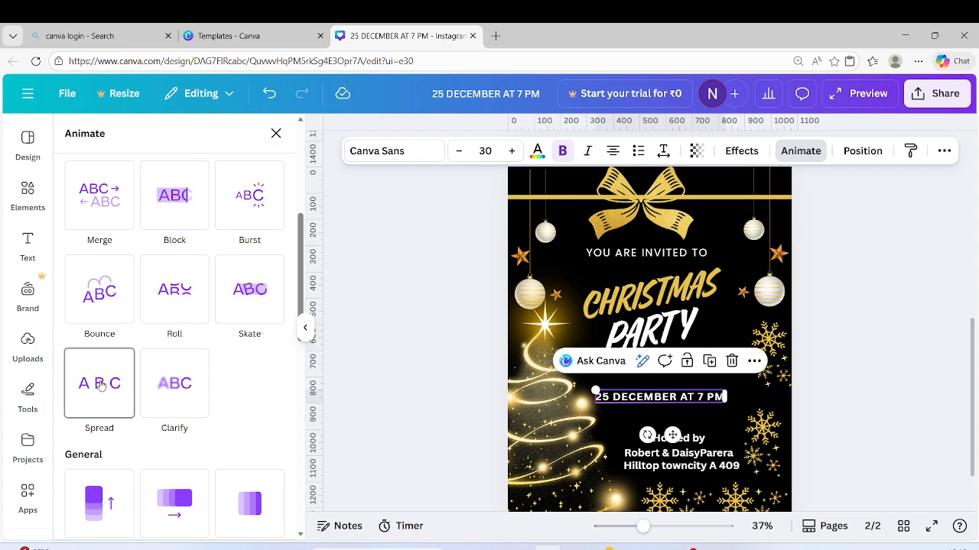
left_click(170, 392)
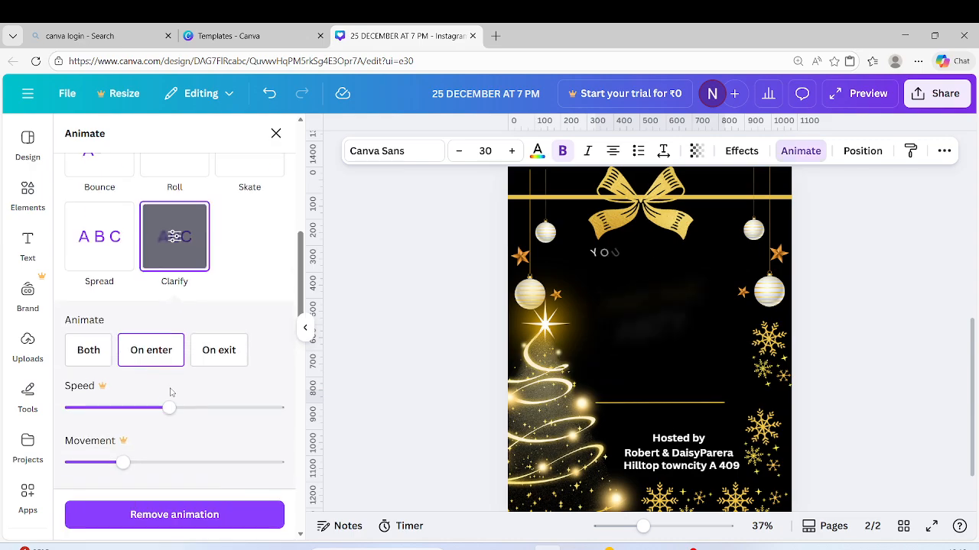
left_click(680, 459)
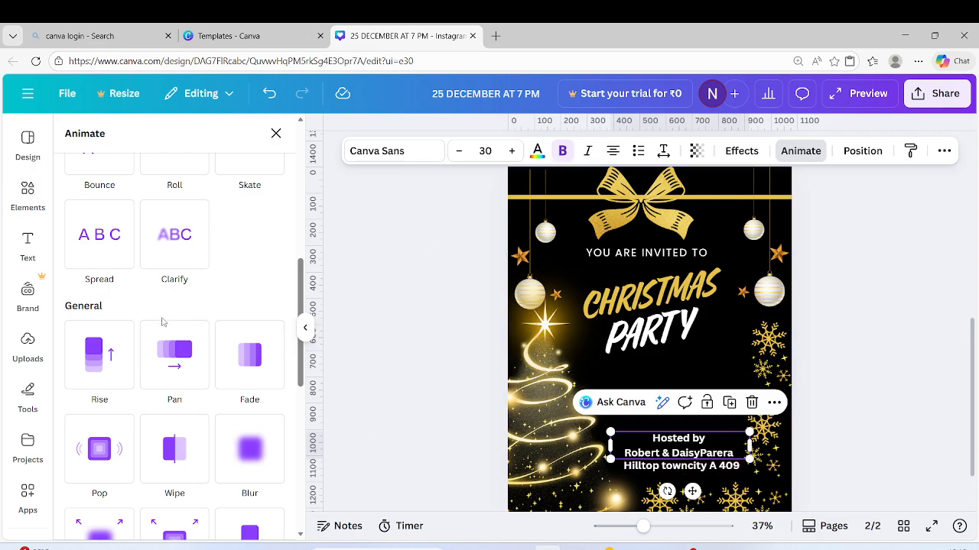
left_click(184, 257)
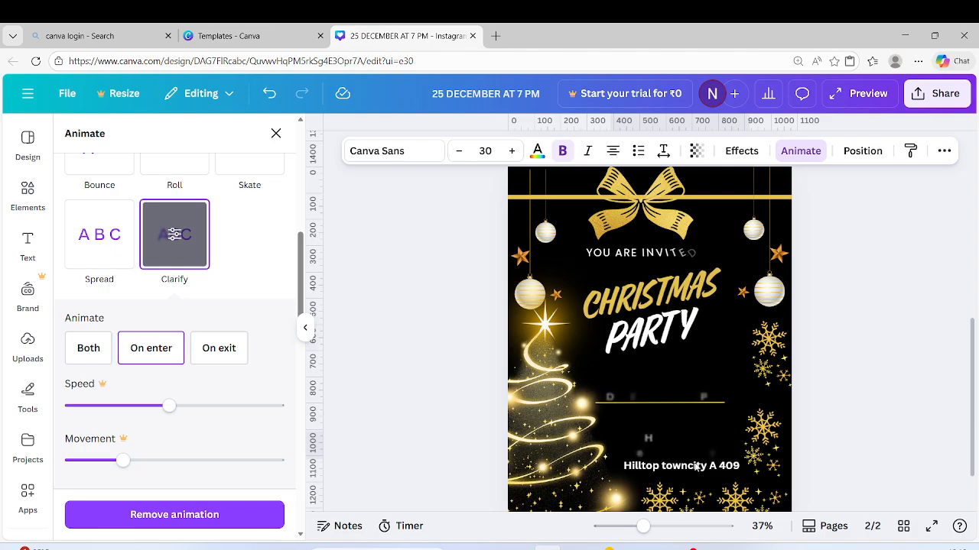
left_click(189, 248)
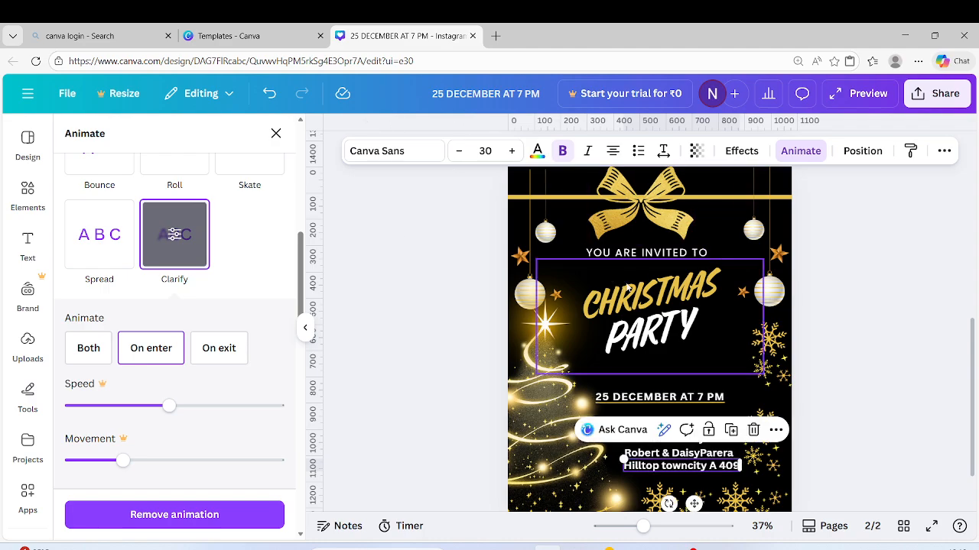
Apply the Tectonic animation to the glowing gold Christmas tree and deselect it
left_click(533, 360)
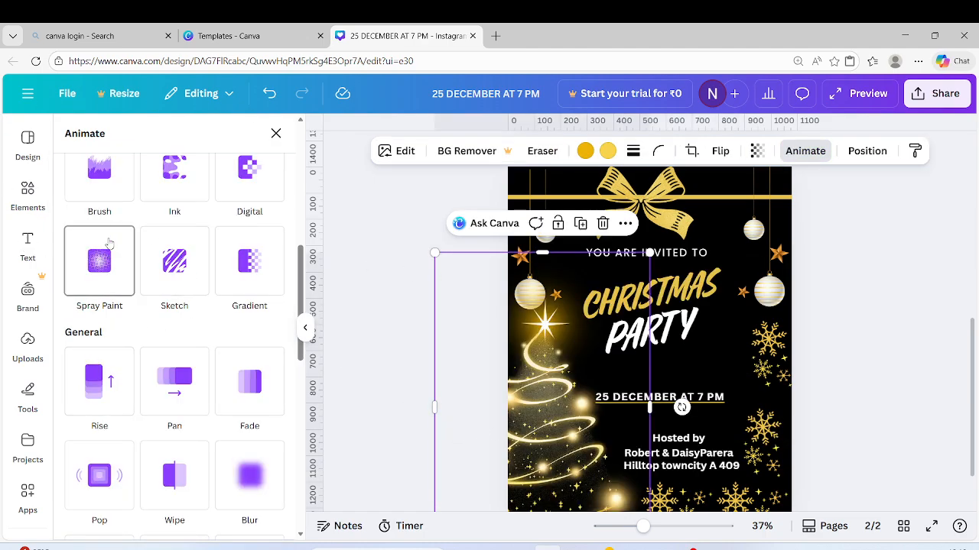
scroll(103, 229, "up", 4)
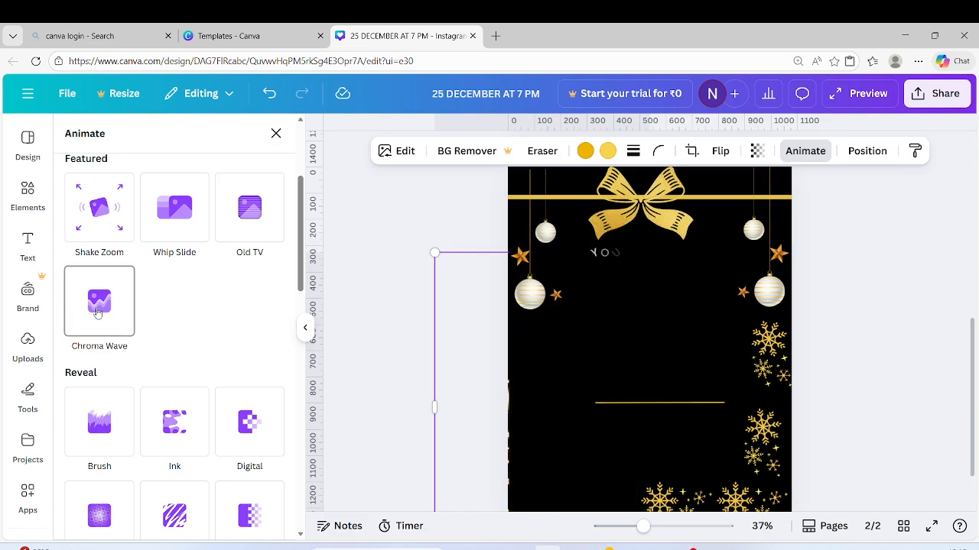
scroll(98, 312, "down", 3)
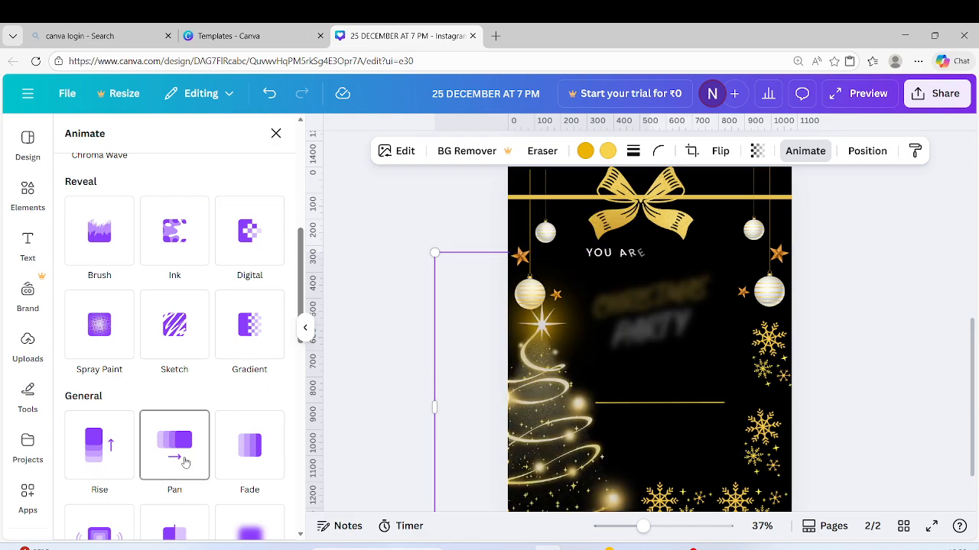
scroll(197, 461, "down", 2)
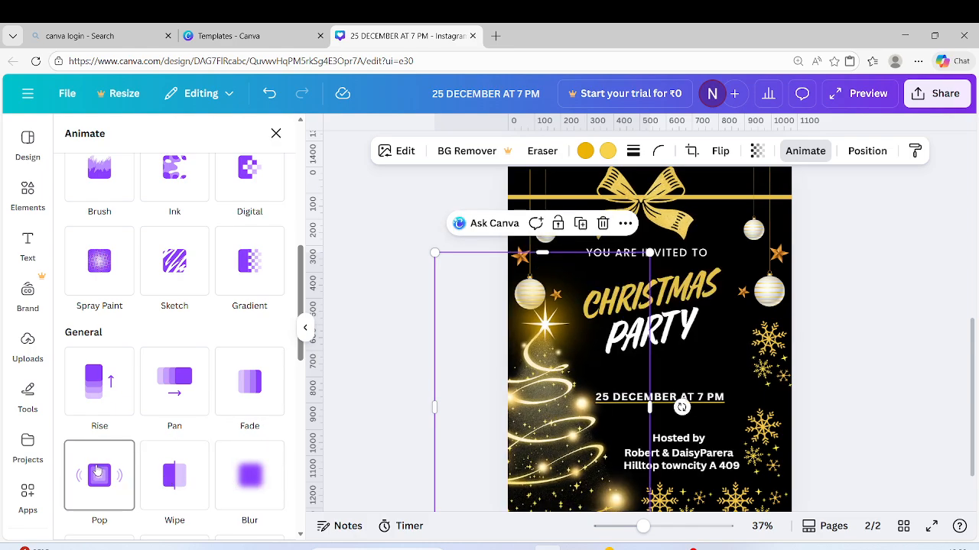
scroll(98, 472, "down", 2)
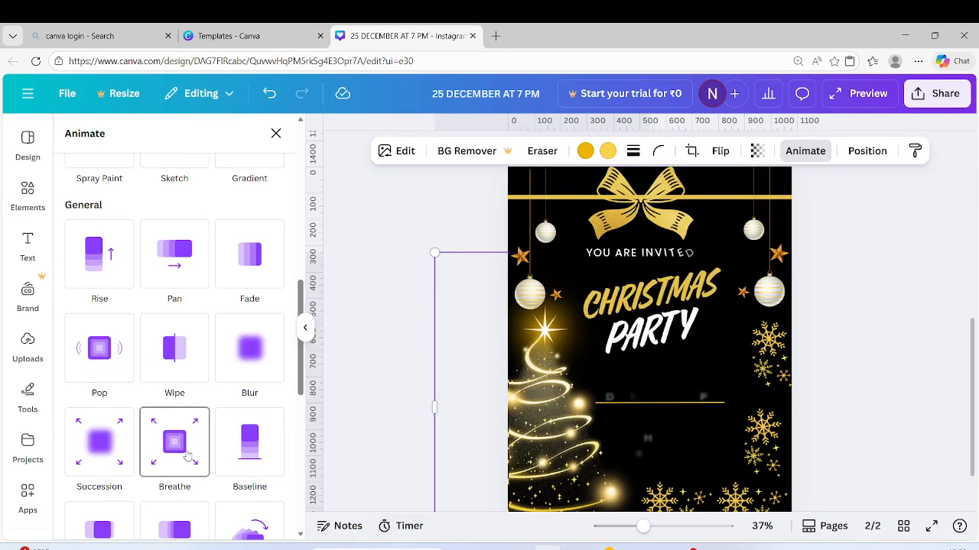
scroll(258, 486, "down", 1)
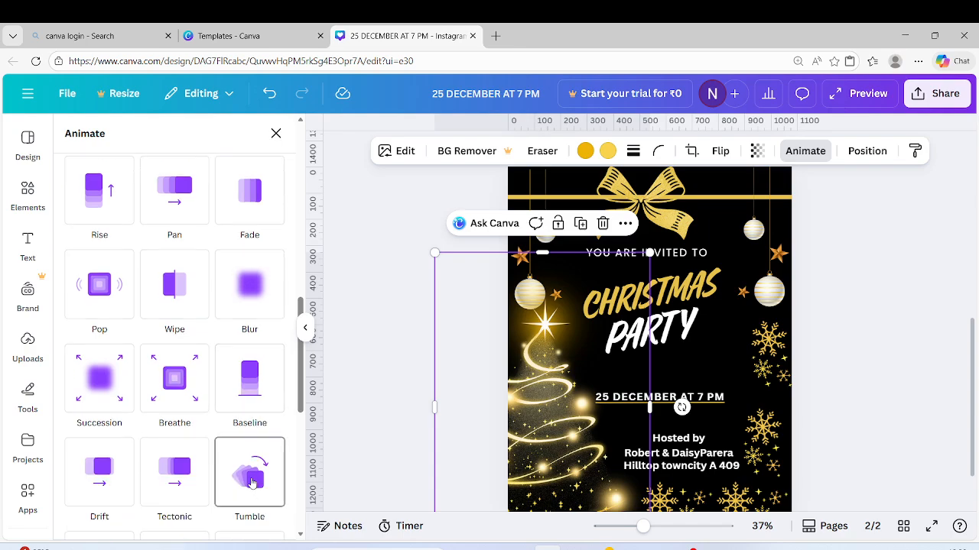
left_click(177, 481)
left_click(842, 240)
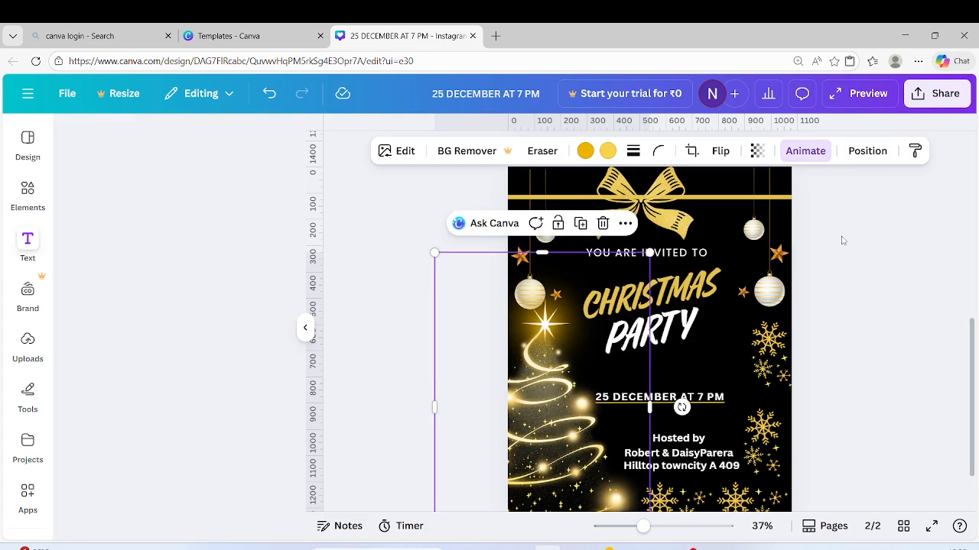
left_click(844, 243)
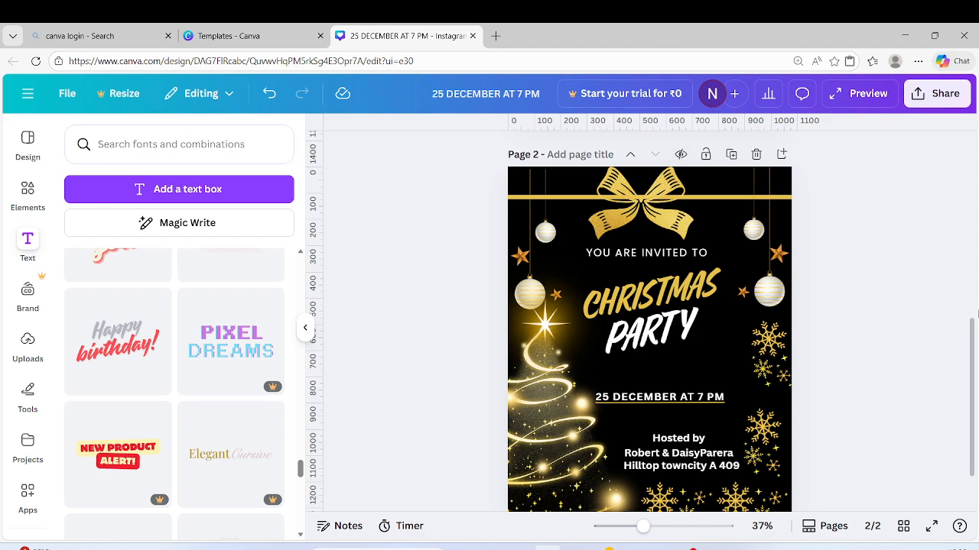
Delete the white first page holding the plain draft text and preview the animated Christmas page
left_click(875, 98)
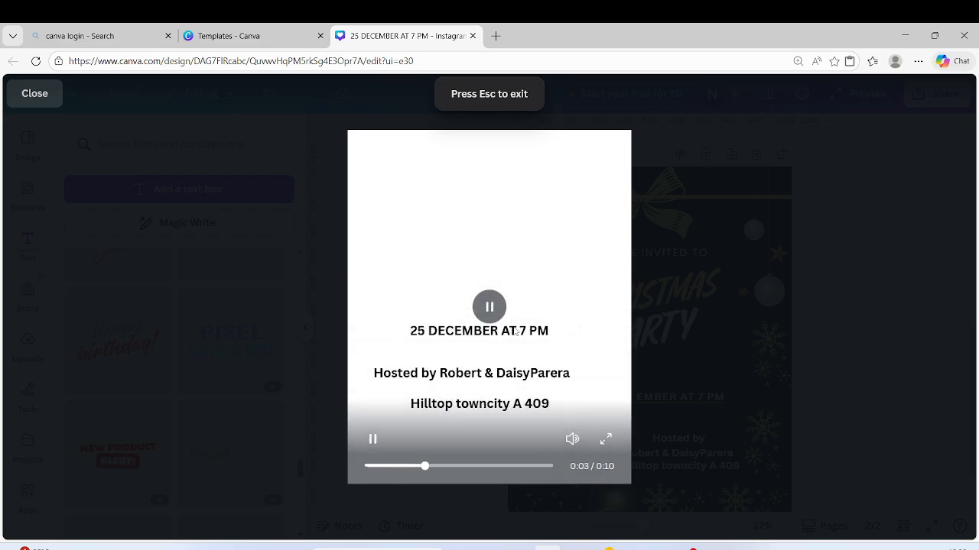
left_click(40, 97)
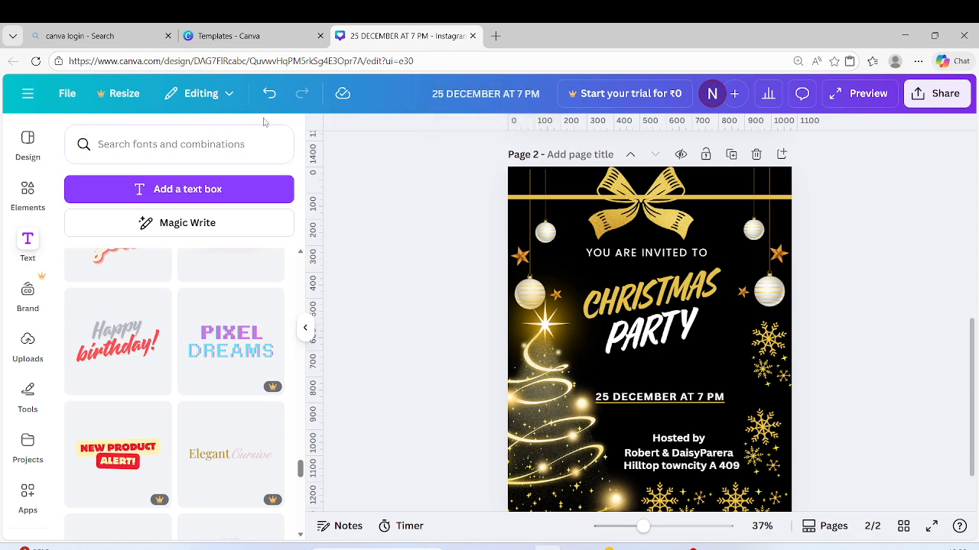
scroll(743, 240, "up", 5)
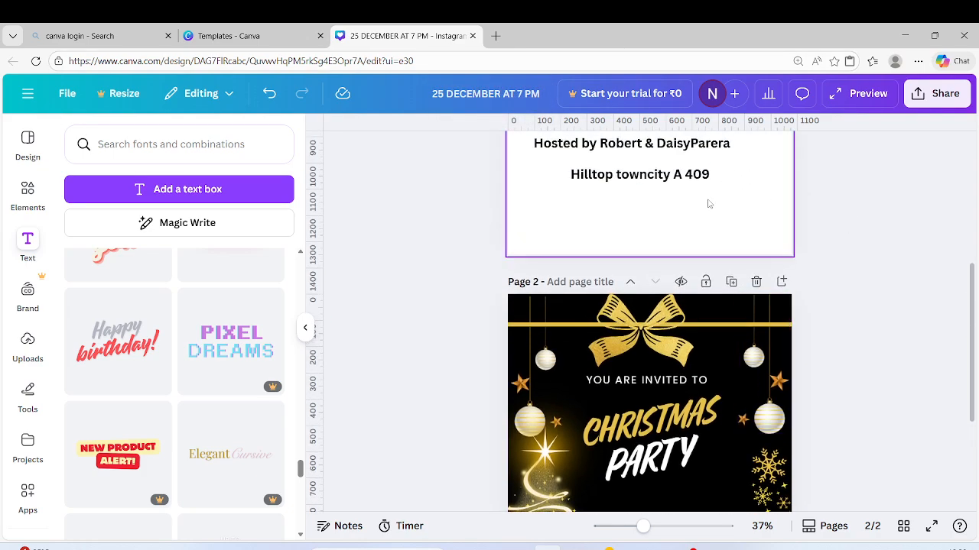
scroll(716, 175, "up", 2)
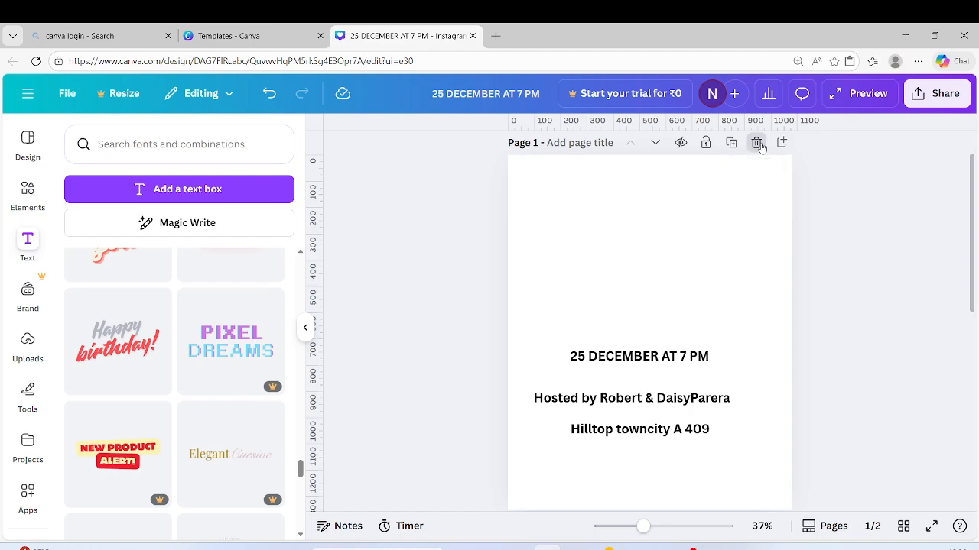
left_click(756, 143)
left_click(855, 94)
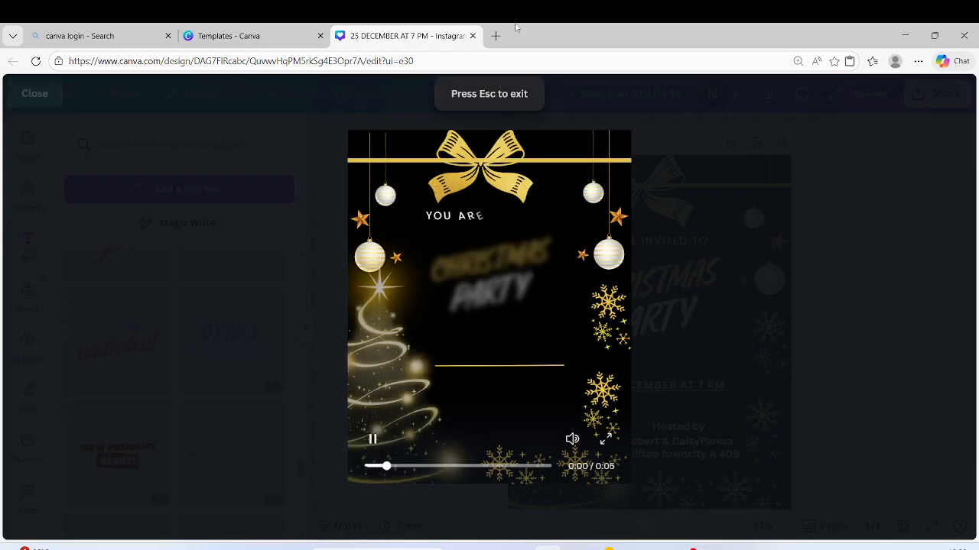